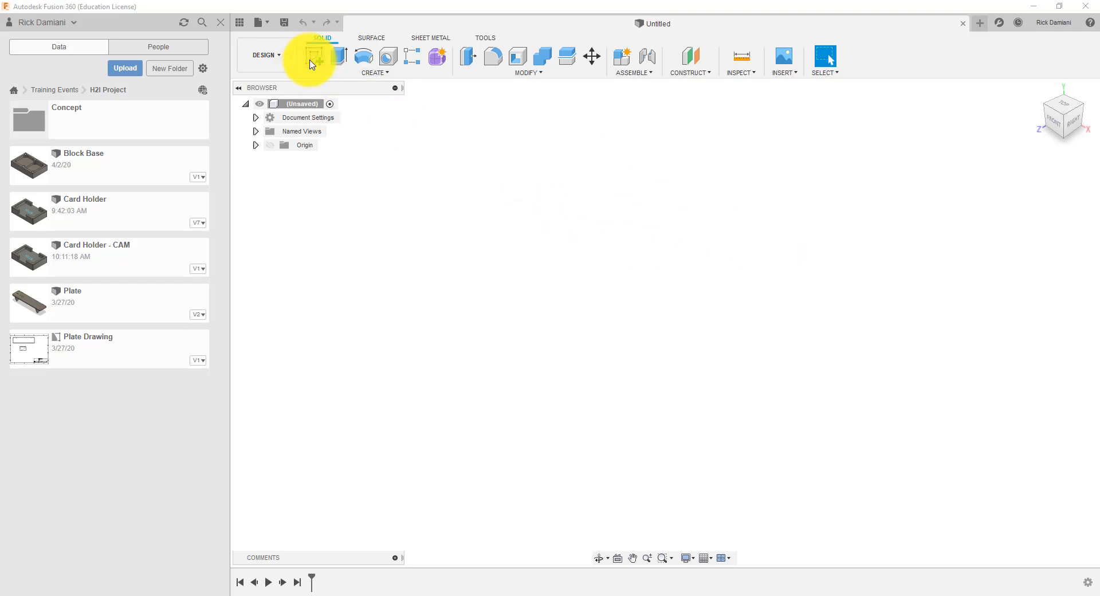
Step: Start a sketch on the horizontal origin plane and draw a center rectangle centred on the origin
left_click(311, 61)
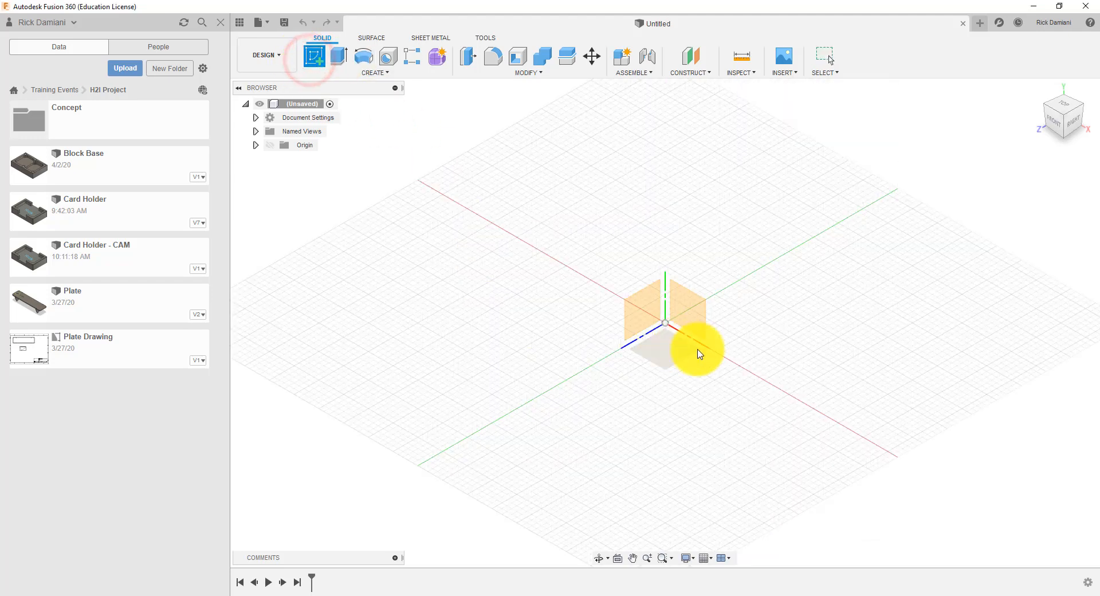
left_click(672, 359)
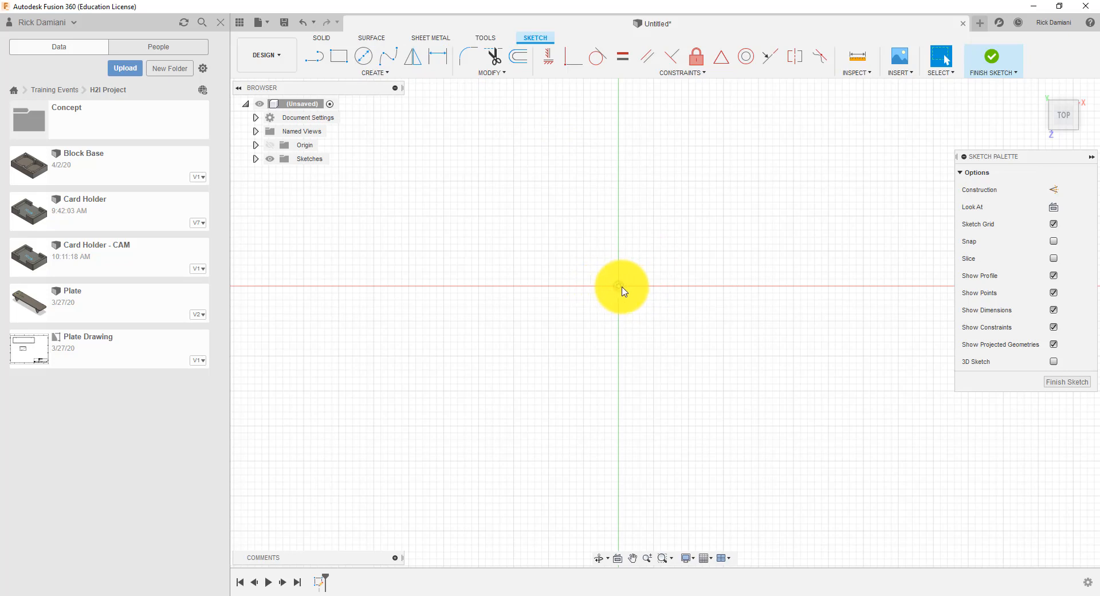
left_click(375, 73)
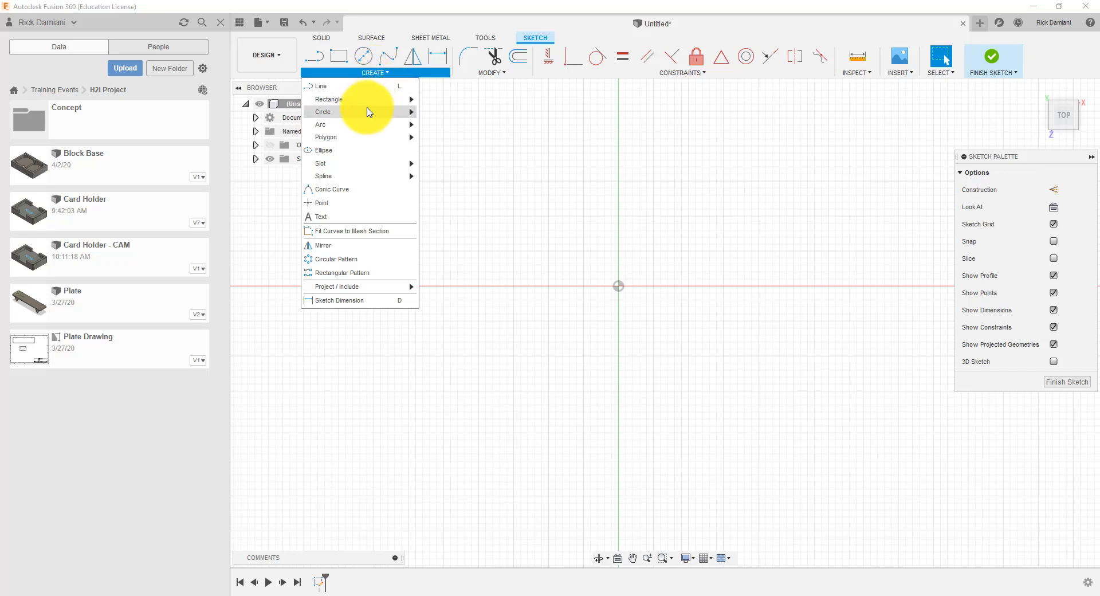
mouse_move(401, 100)
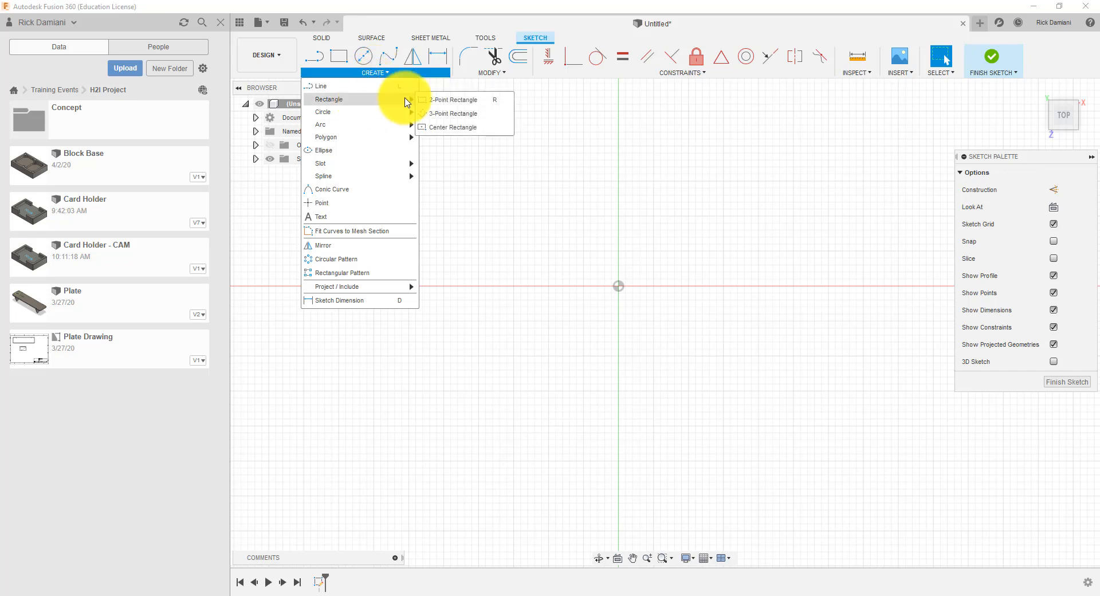
left_click(441, 127)
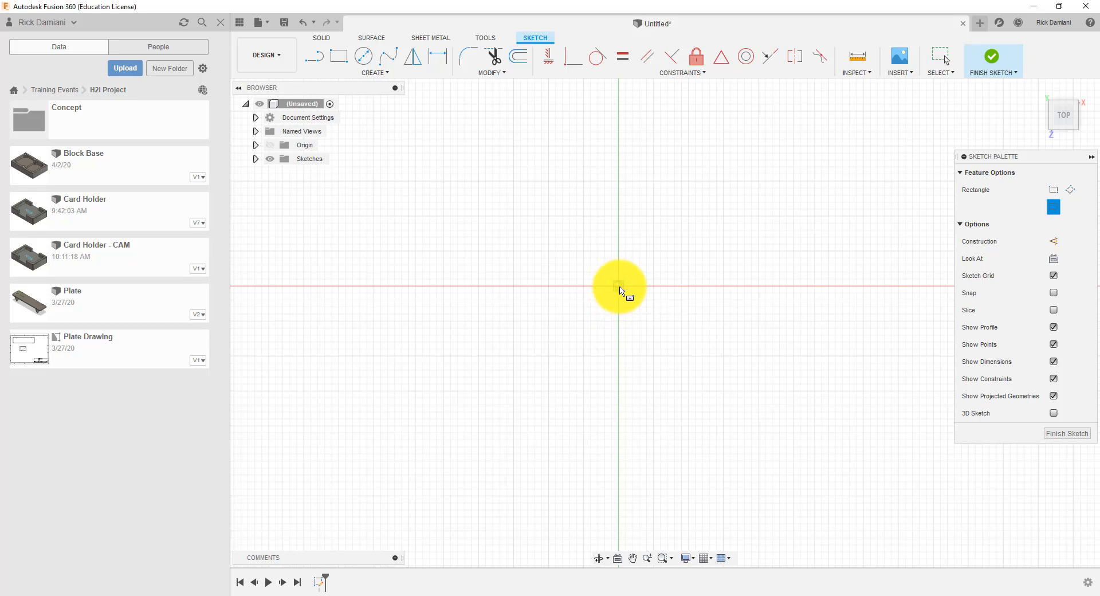
left_click(618, 287)
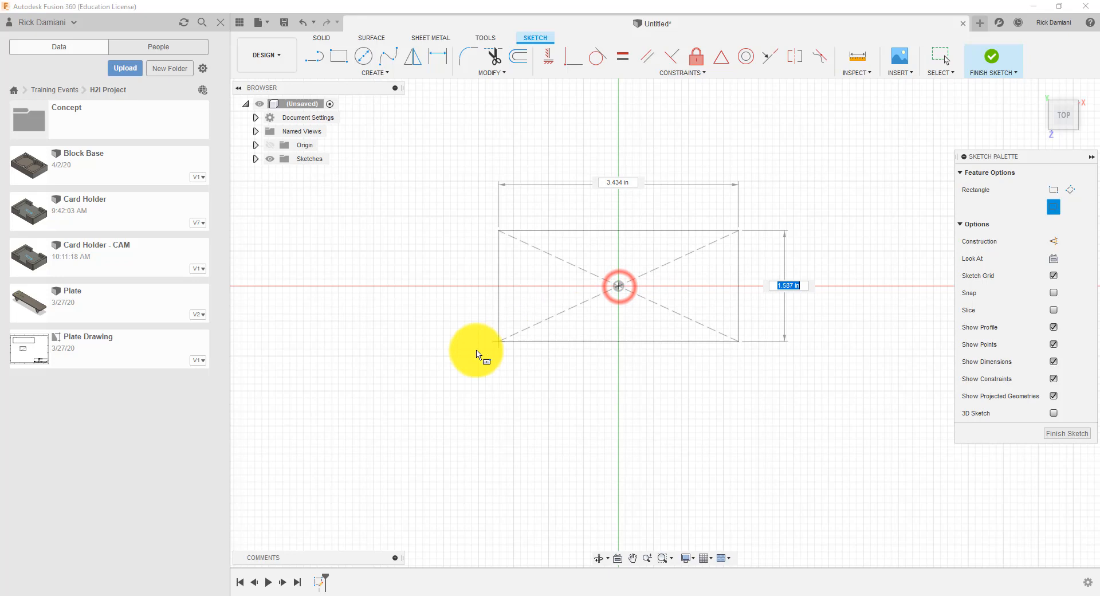
left_click(424, 409)
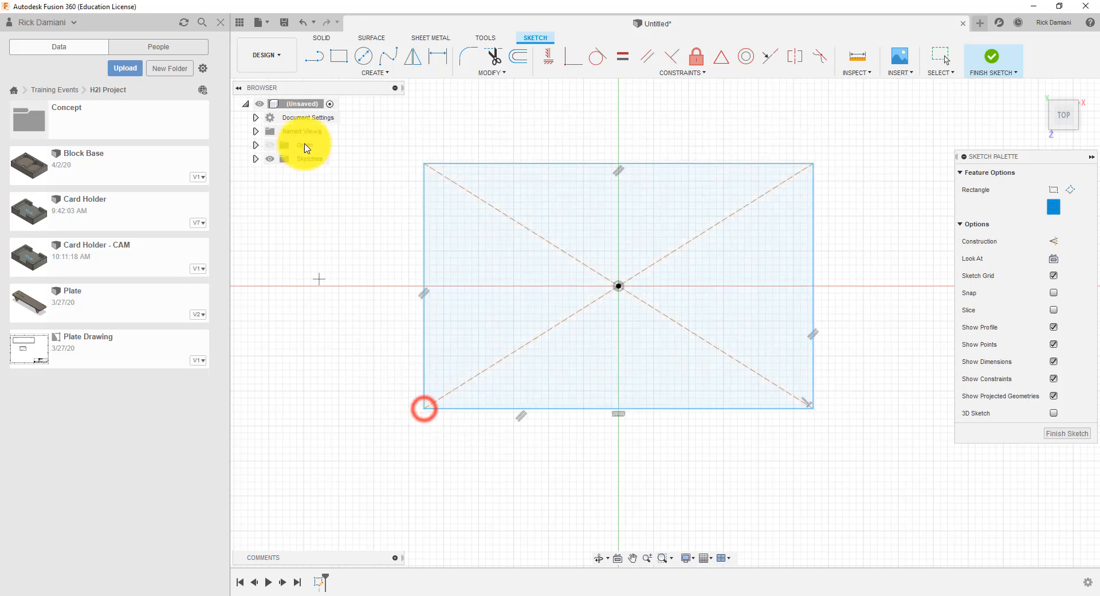
Step: Dimension the rectangle's left side to 3 in
right_click(351, 241)
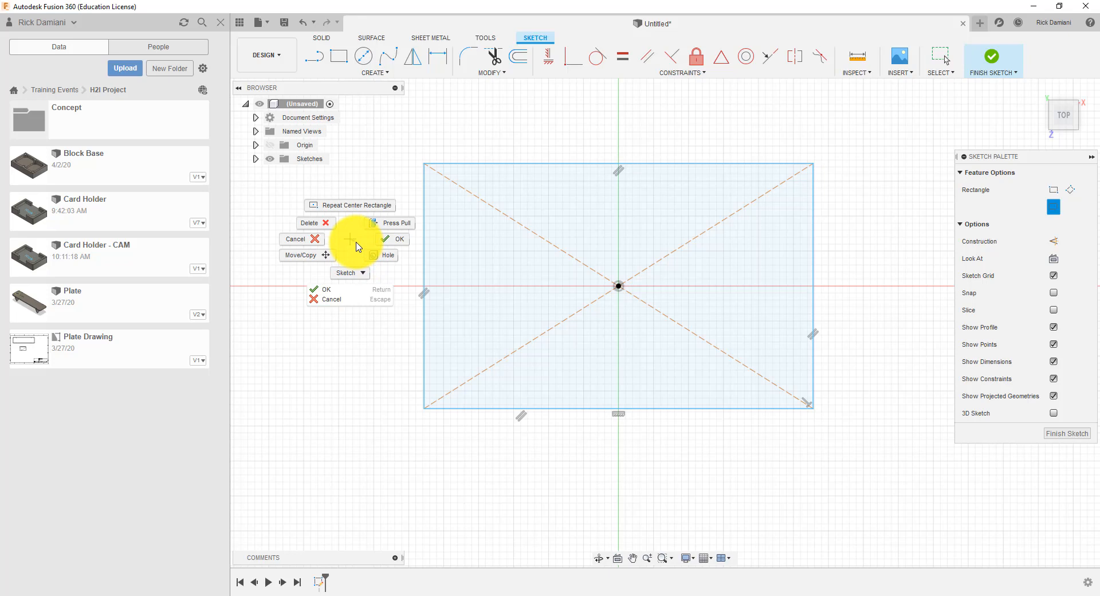
left_click(356, 278)
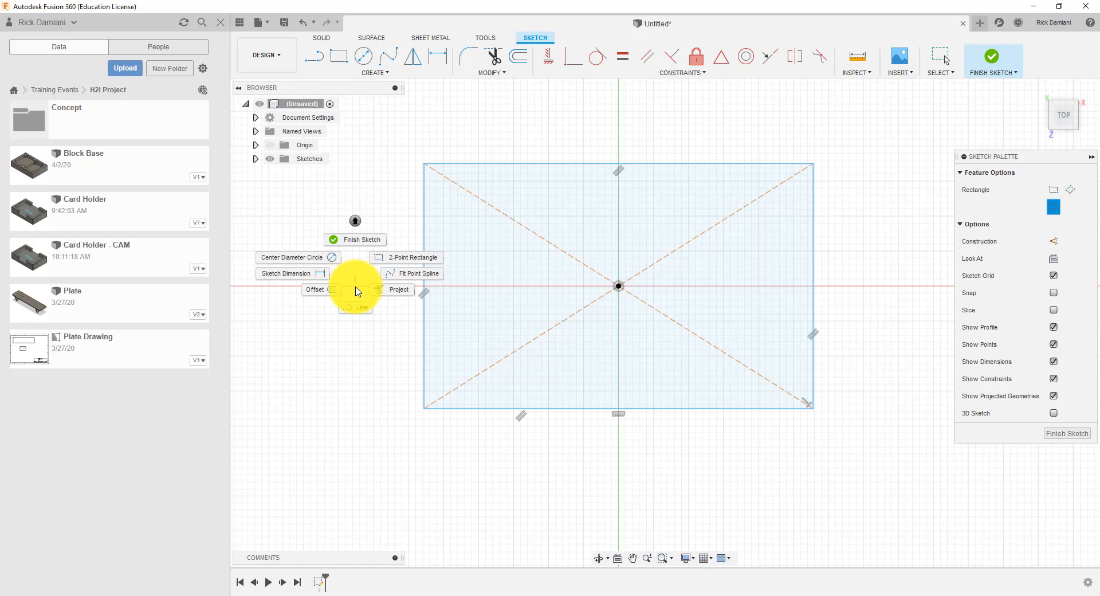
left_click(304, 278)
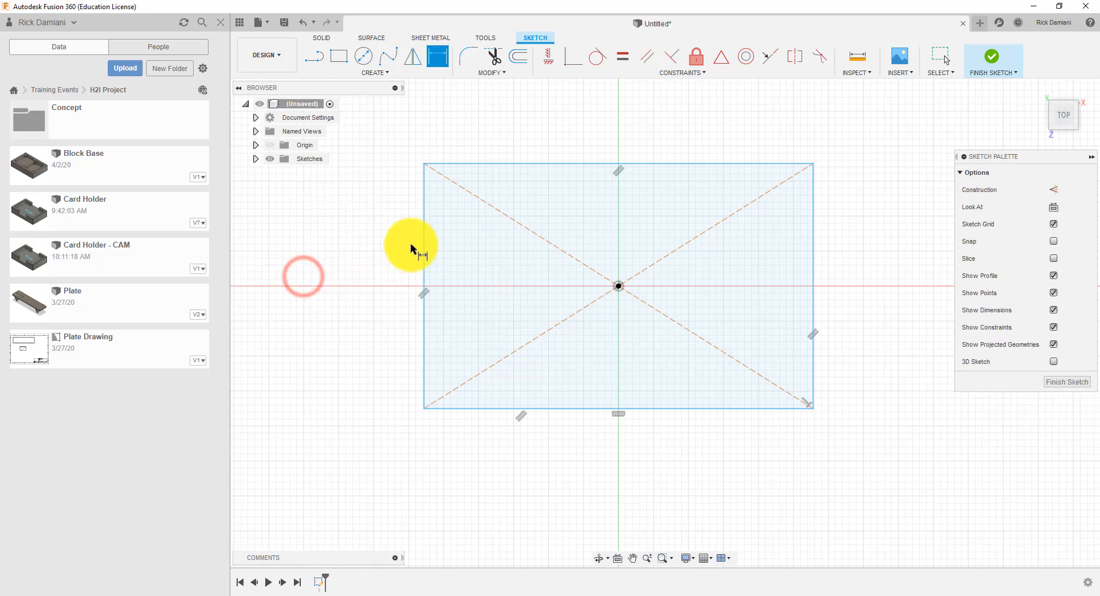
left_click(422, 274)
left_click(380, 276)
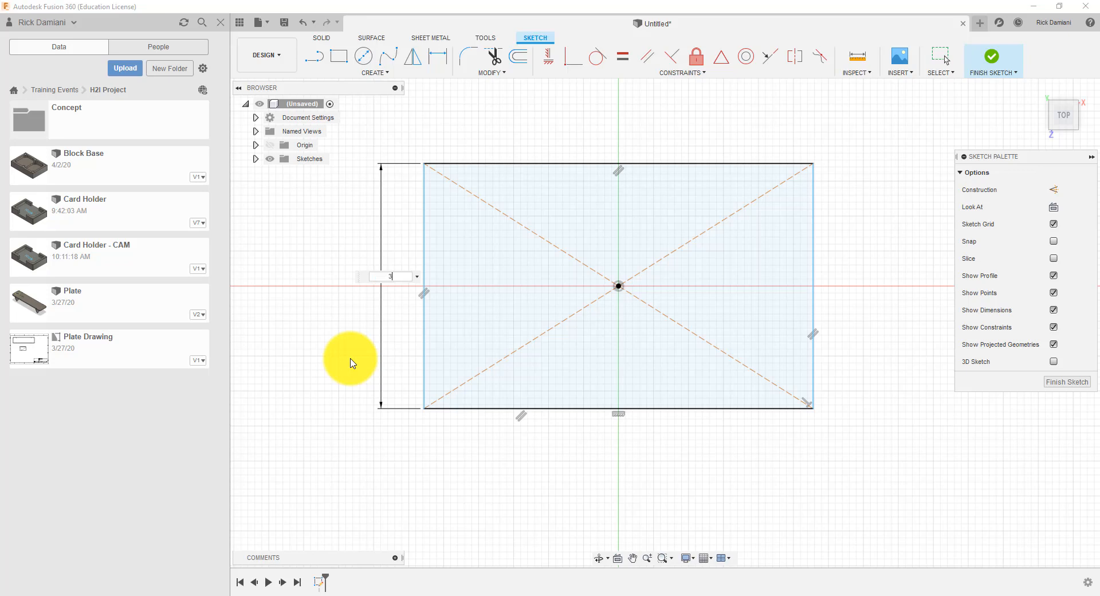
key("Return")
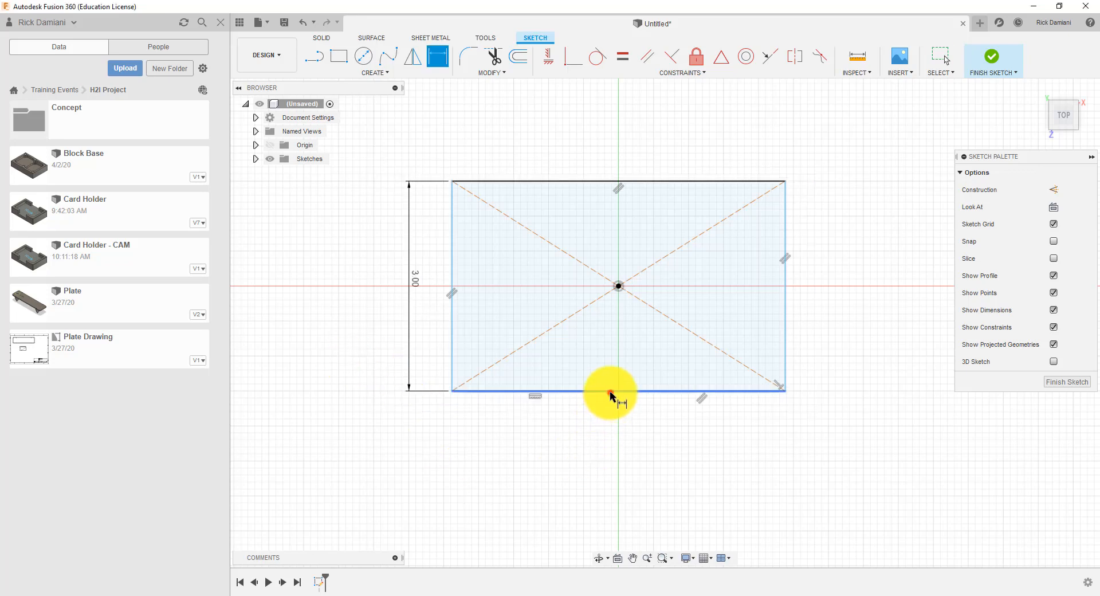
Step: Dimension the rectangle's lower side to 4.5 in and finish the sketch
left_click(610, 392)
left_click(620, 439)
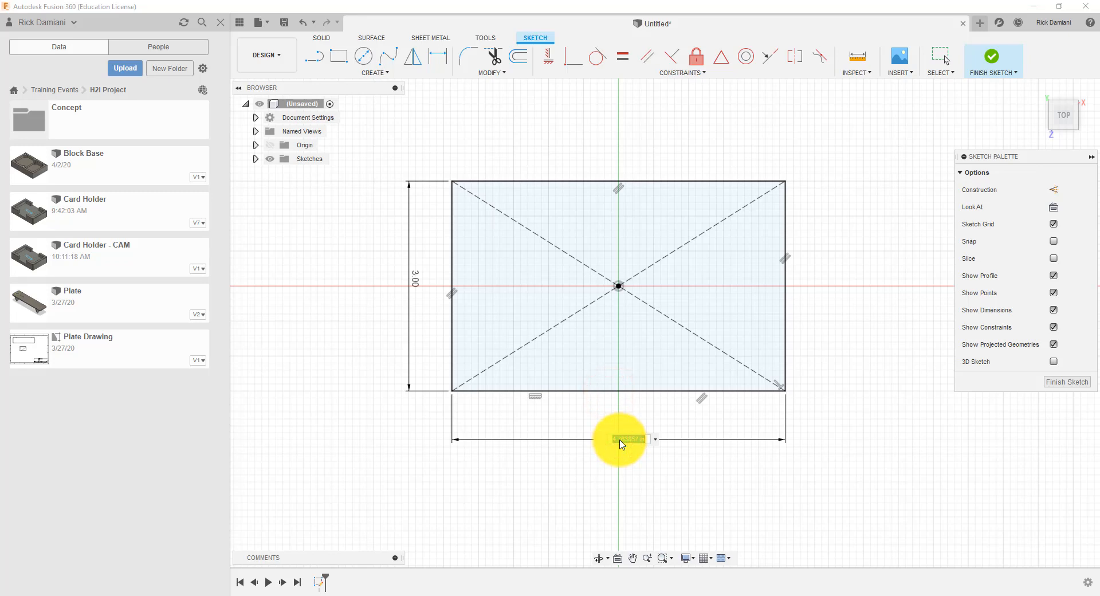
type("4.5")
key("Return")
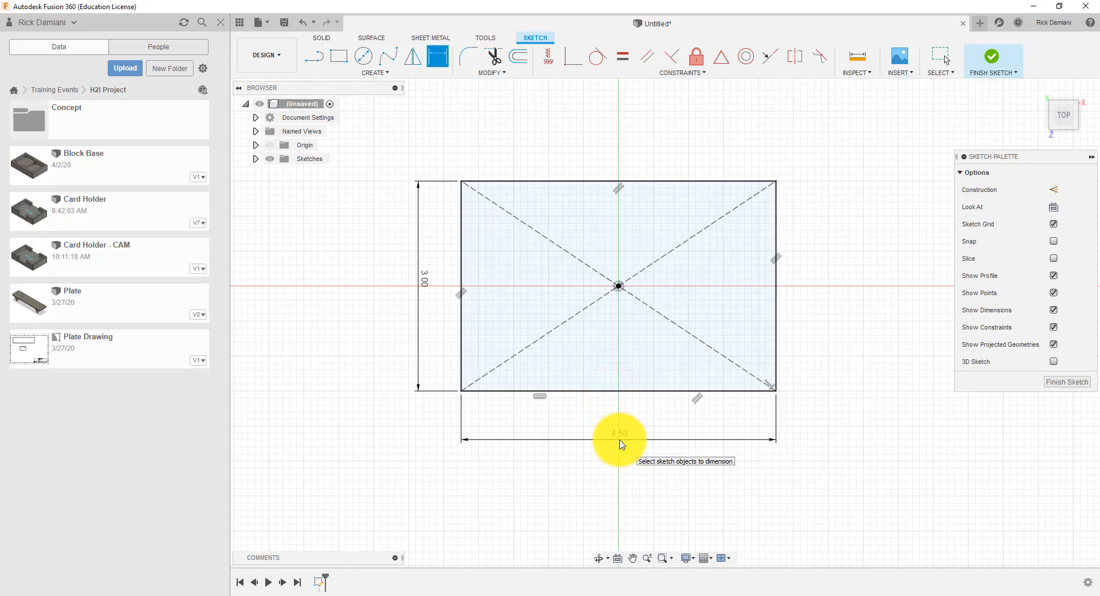
left_click(987, 58)
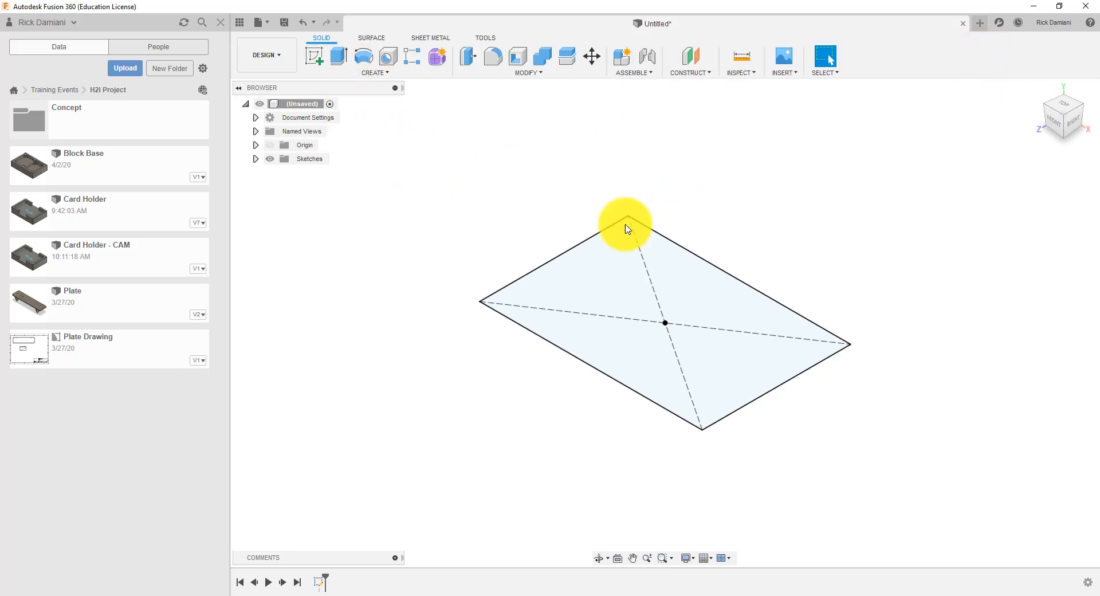
Step: Extrude the rectangle profile downward by -0.70 in as a new body
left_click(341, 57)
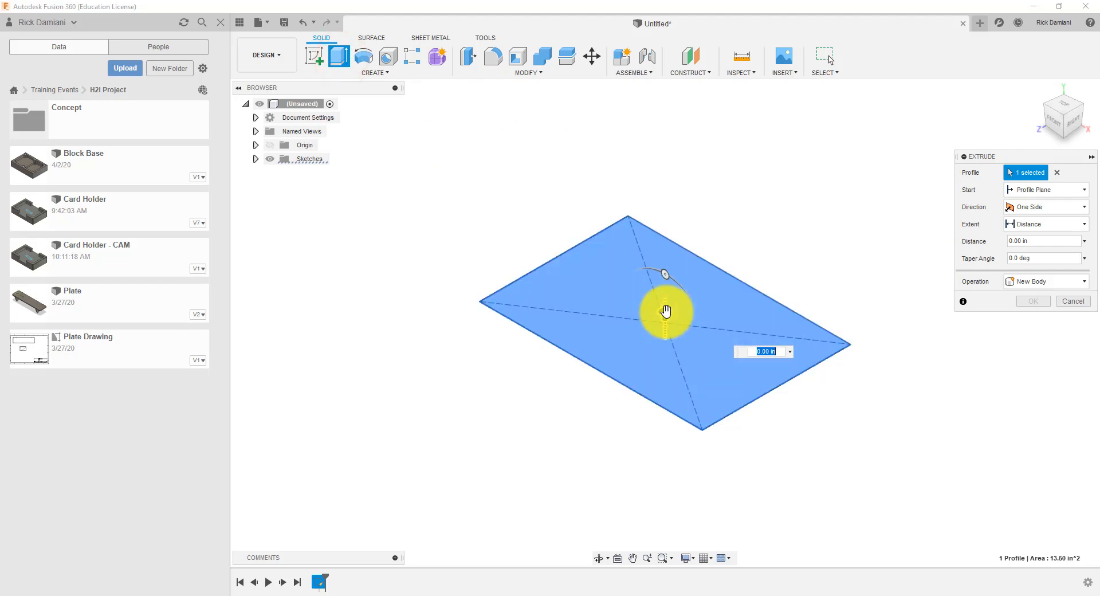
left_click_drag(665, 311, 667, 351)
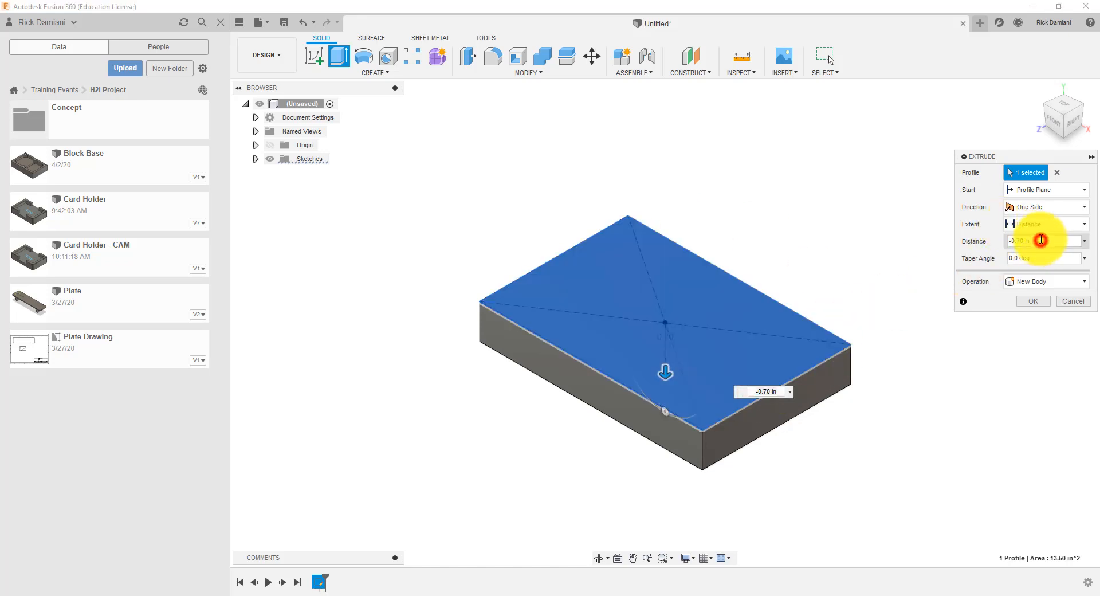
mouse_move(1025, 159)
left_mouse_down()
mouse_move(1012, 156)
mouse_move(1025, 165)
left_mouse_up()
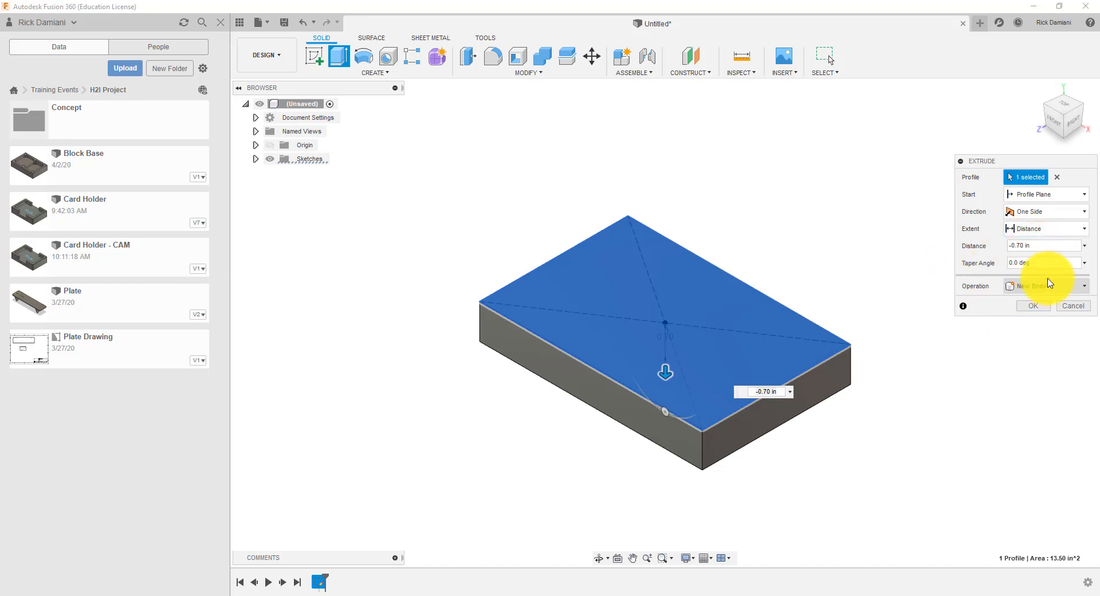
left_click(1034, 307)
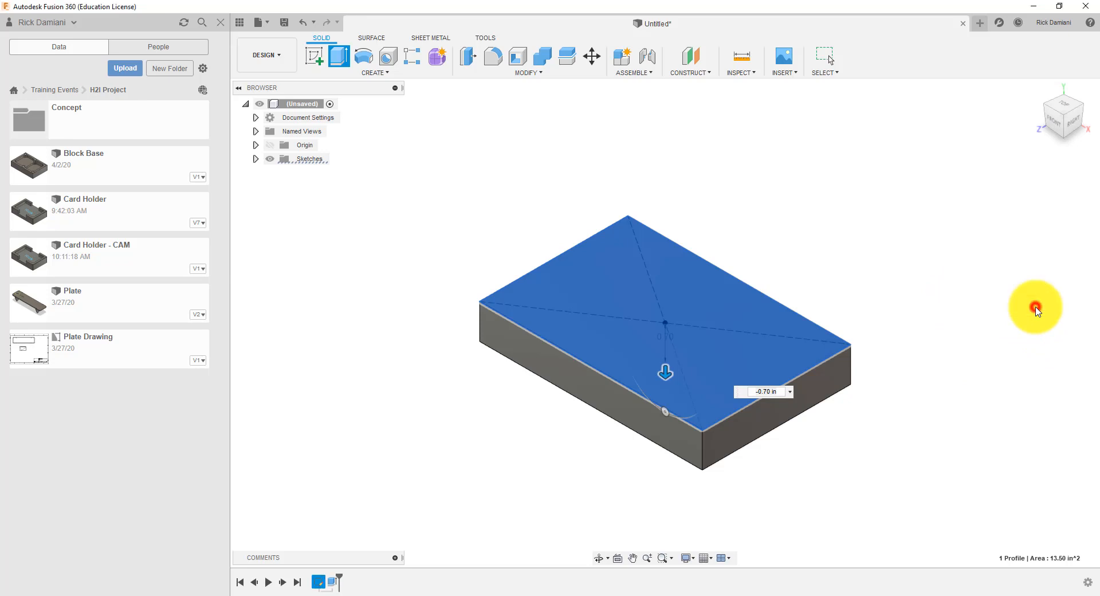
left_click(457, 264)
Step: Start a sketch on the block's top face and draw a center rectangle about 3.35 in wide, centred on the origin
middle_click_drag(417, 262, 393, 201)
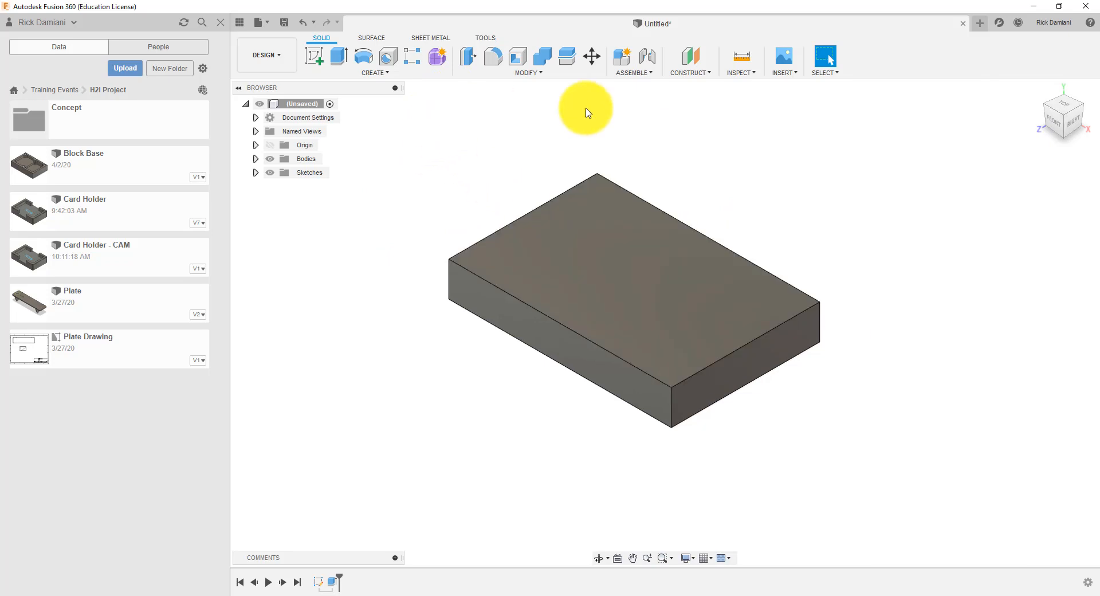
left_click(628, 286)
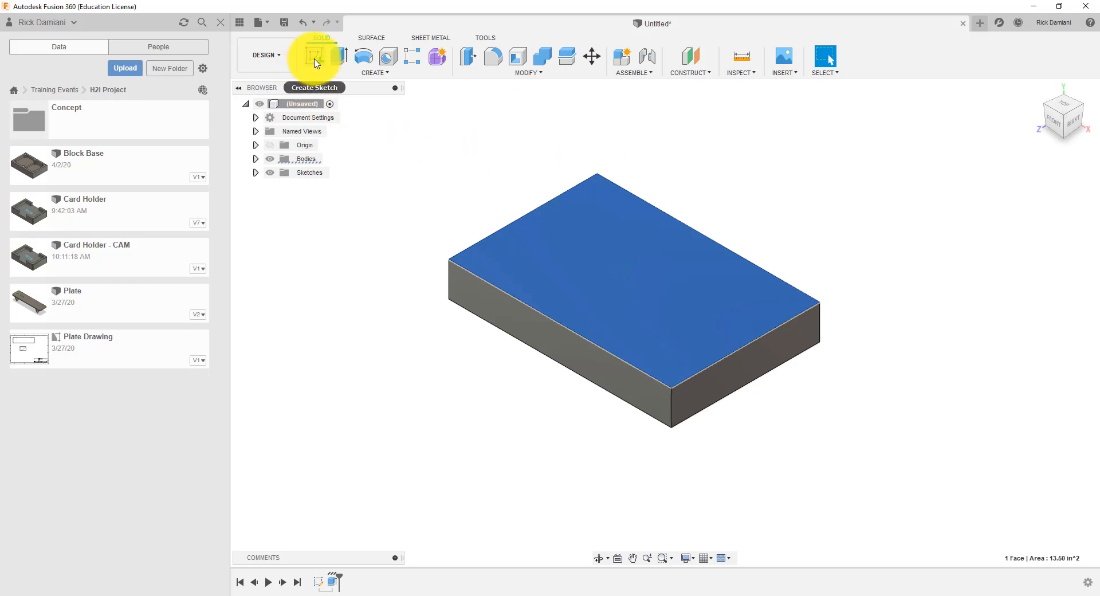
left_click(315, 60)
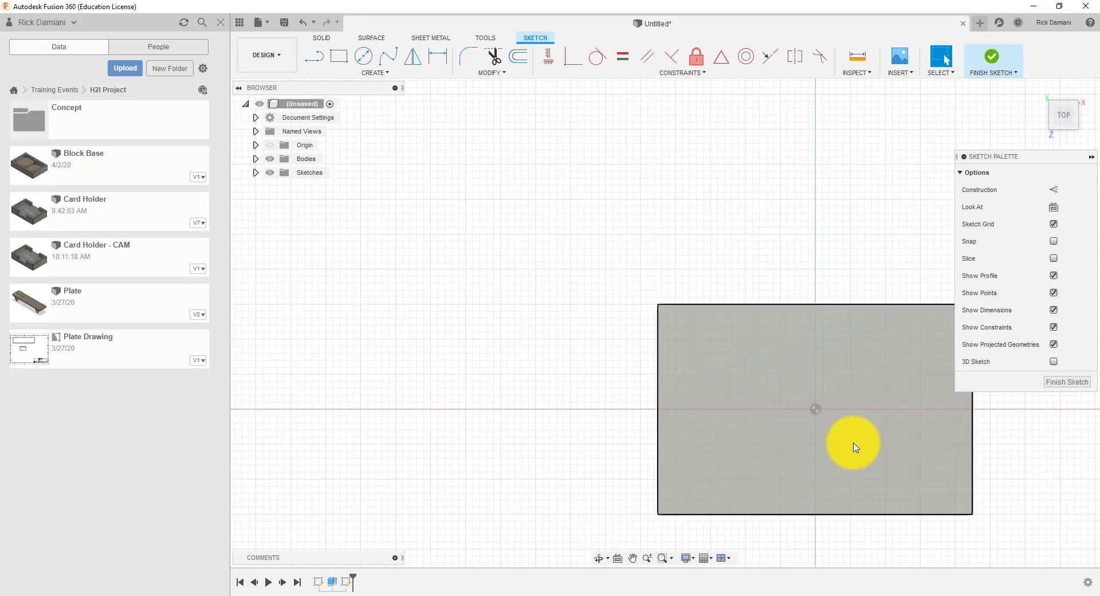
mouse_move(852, 442)
middle_mouse_down()
mouse_move(711, 390)
mouse_move(651, 347)
mouse_move(702, 372)
mouse_move(663, 358)
middle_mouse_up()
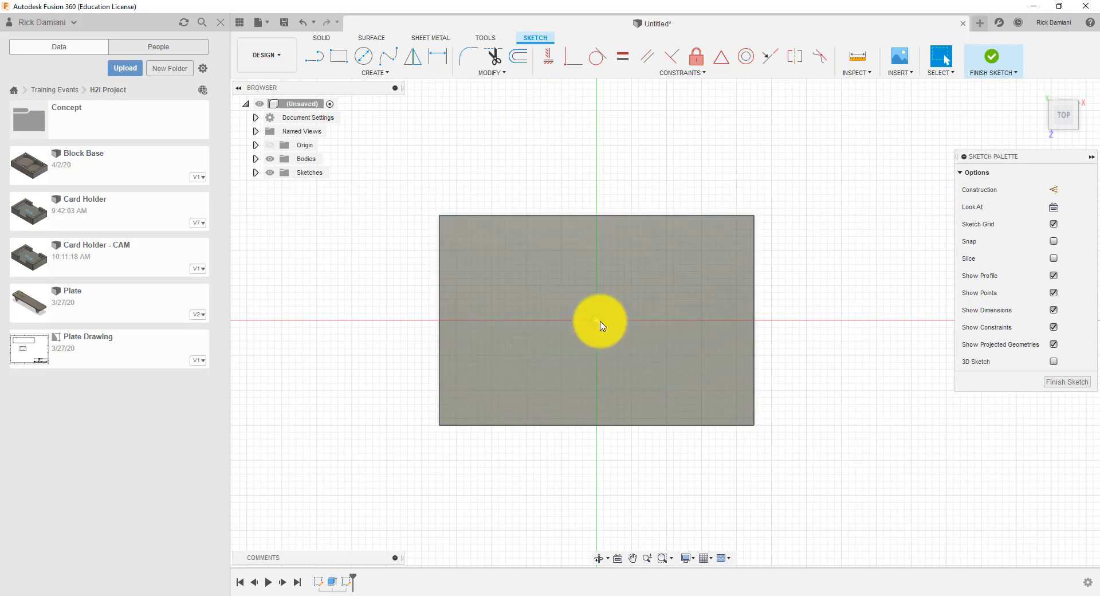
left_click(375, 73)
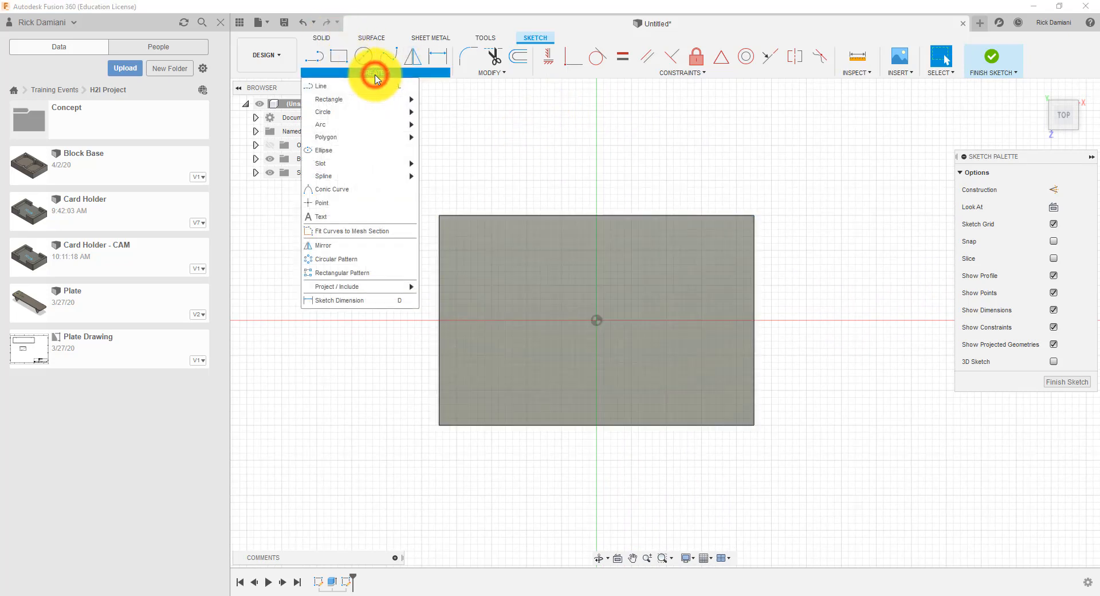
mouse_move(368, 99)
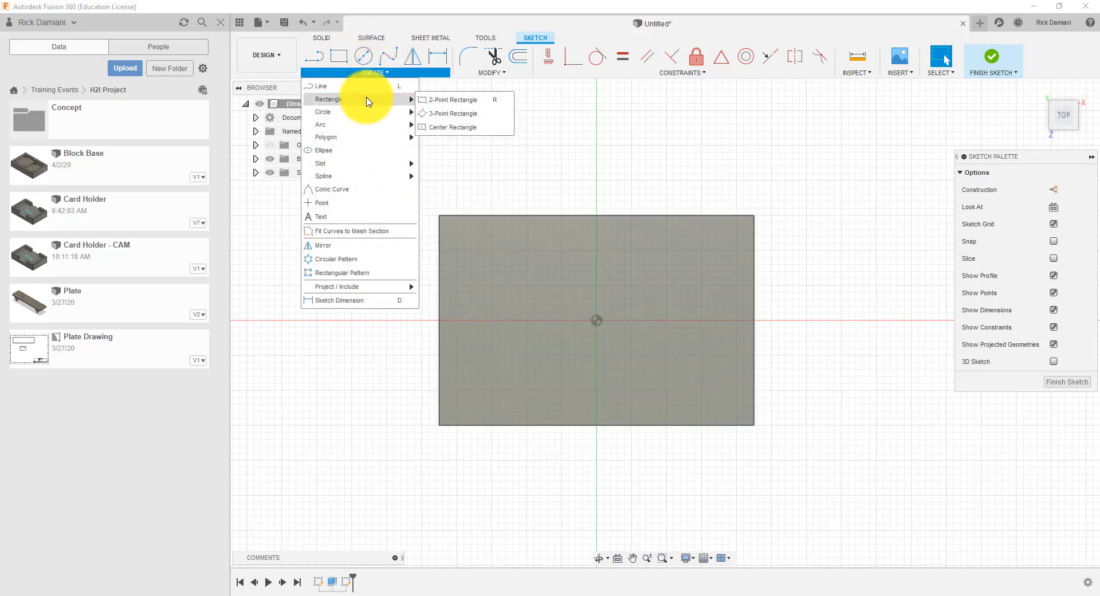
left_click(443, 126)
left_click(595, 321)
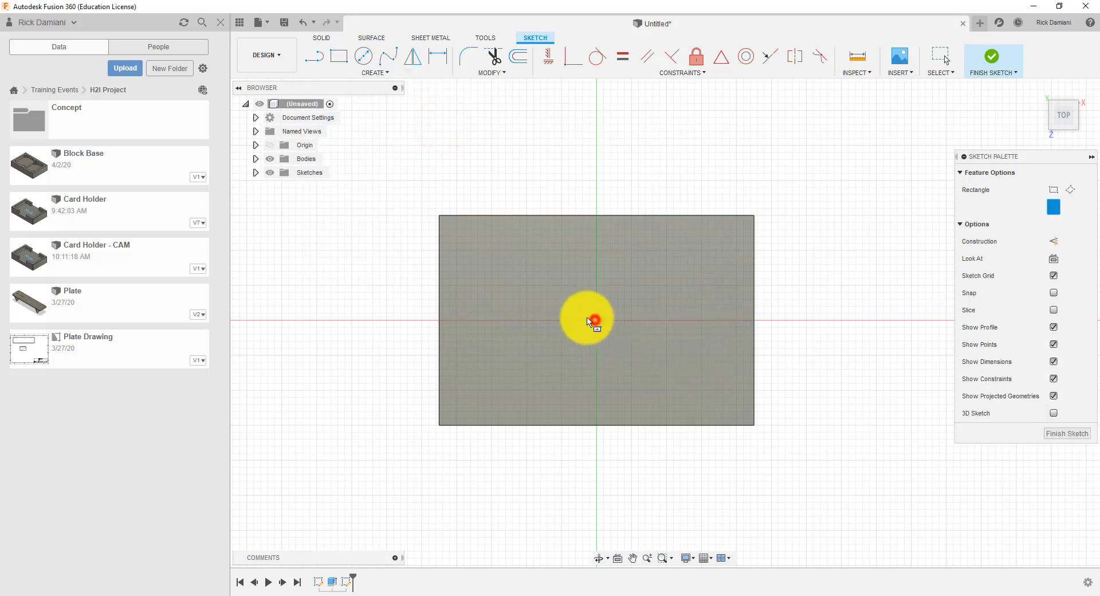
left_click(479, 247)
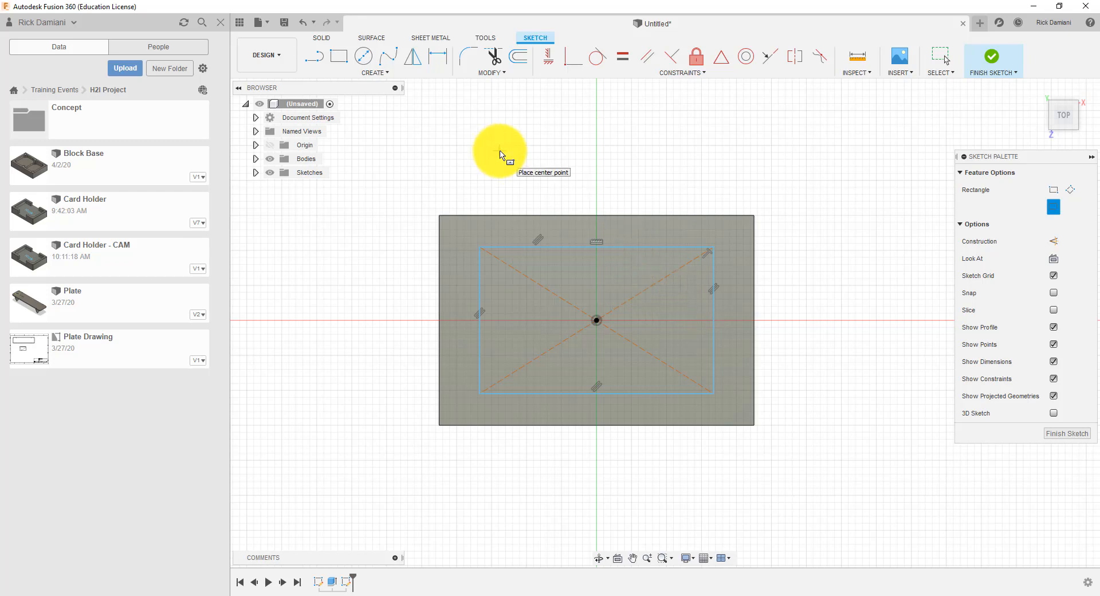
Step: Dimension the gap between the inner rectangle's upper side and the block's upper edge to 0.5 in
right_click(458, 155)
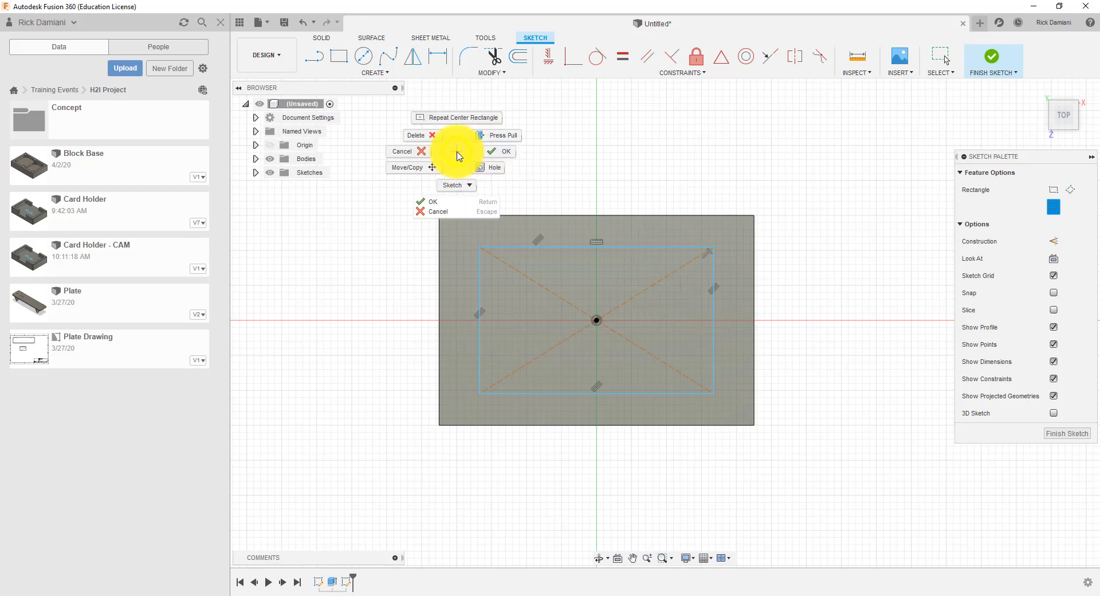
right_click(457, 185)
left_click(391, 187)
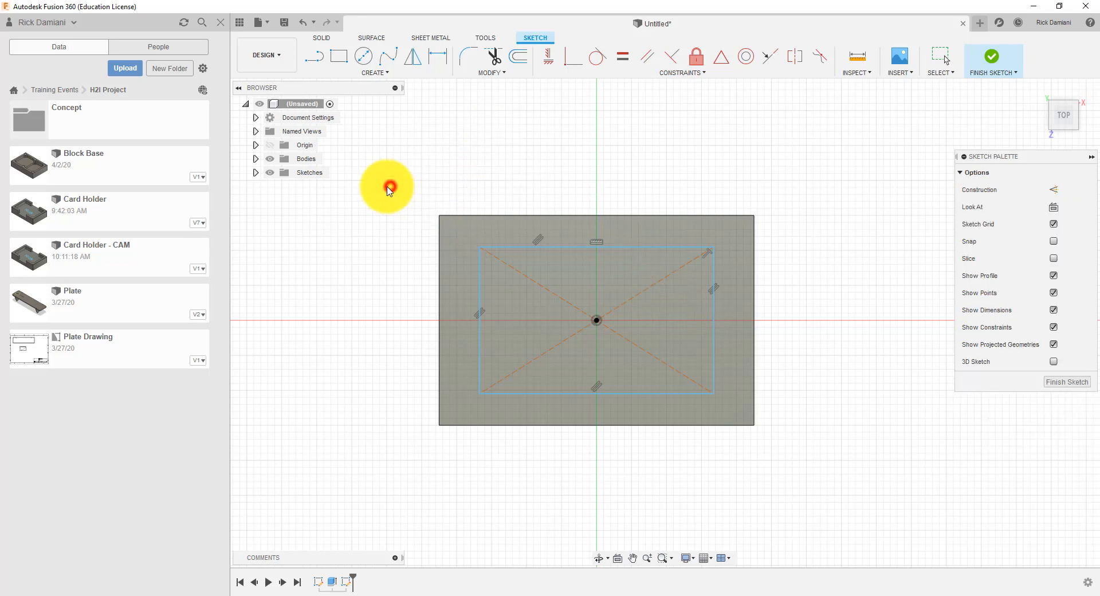
left_click(515, 248)
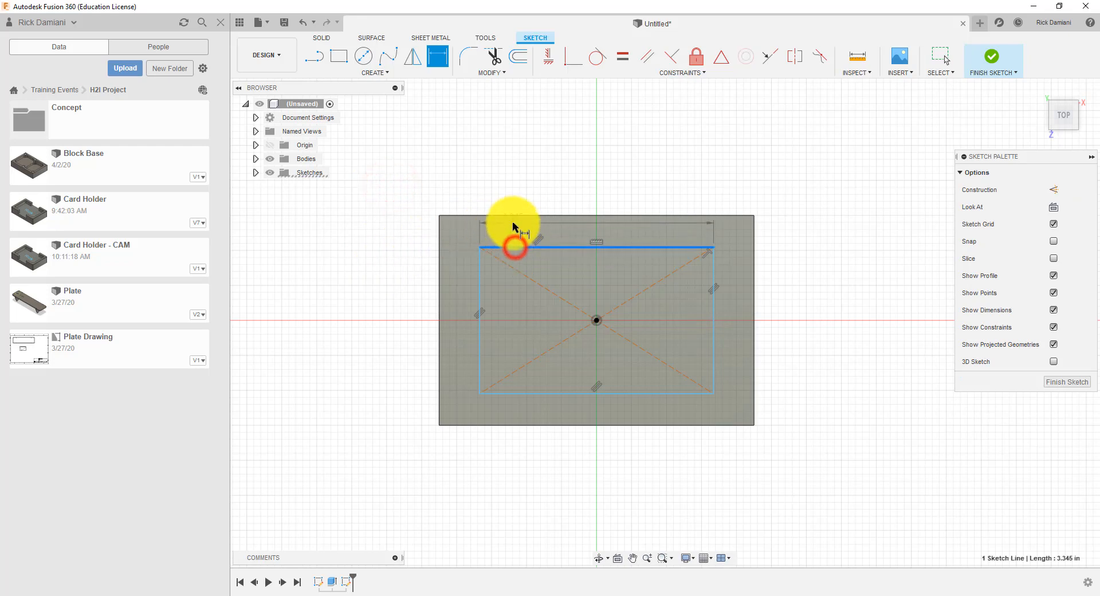
left_click(514, 217)
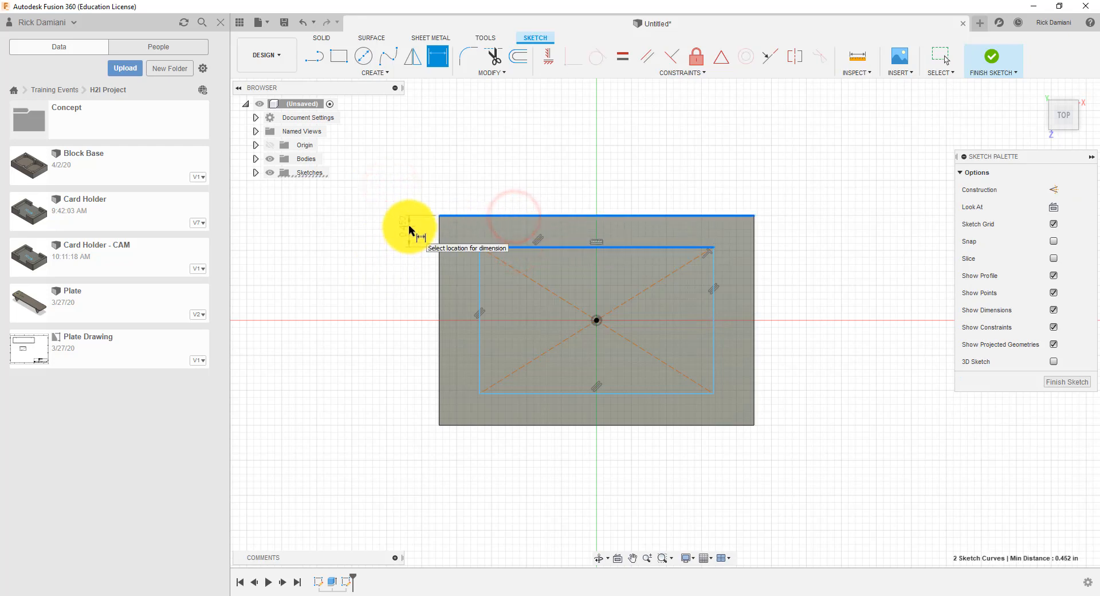
left_click(409, 231)
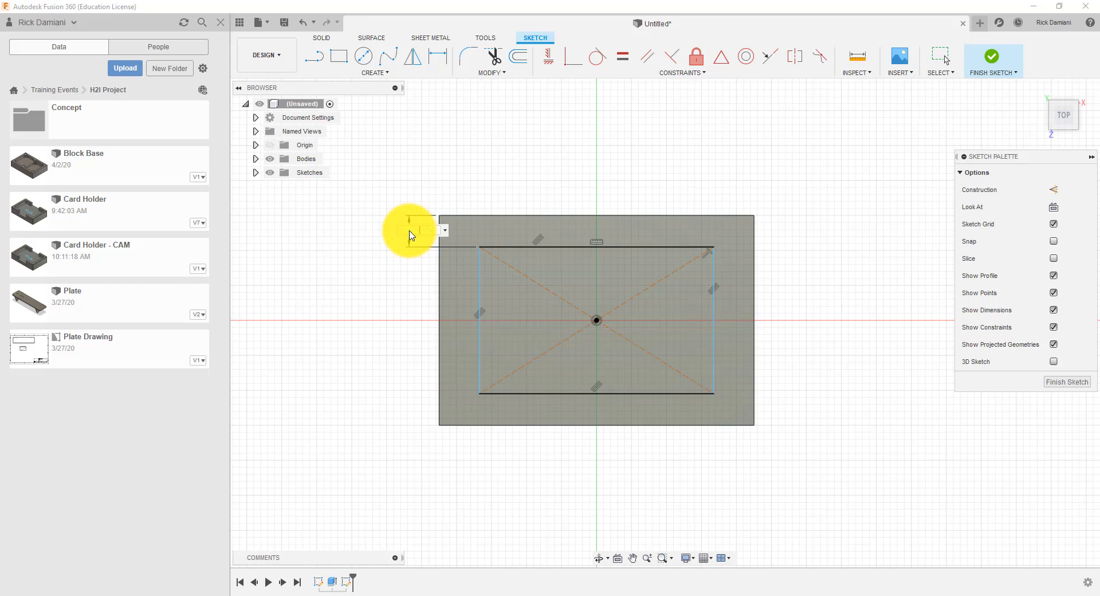
type(".5")
key("Return")
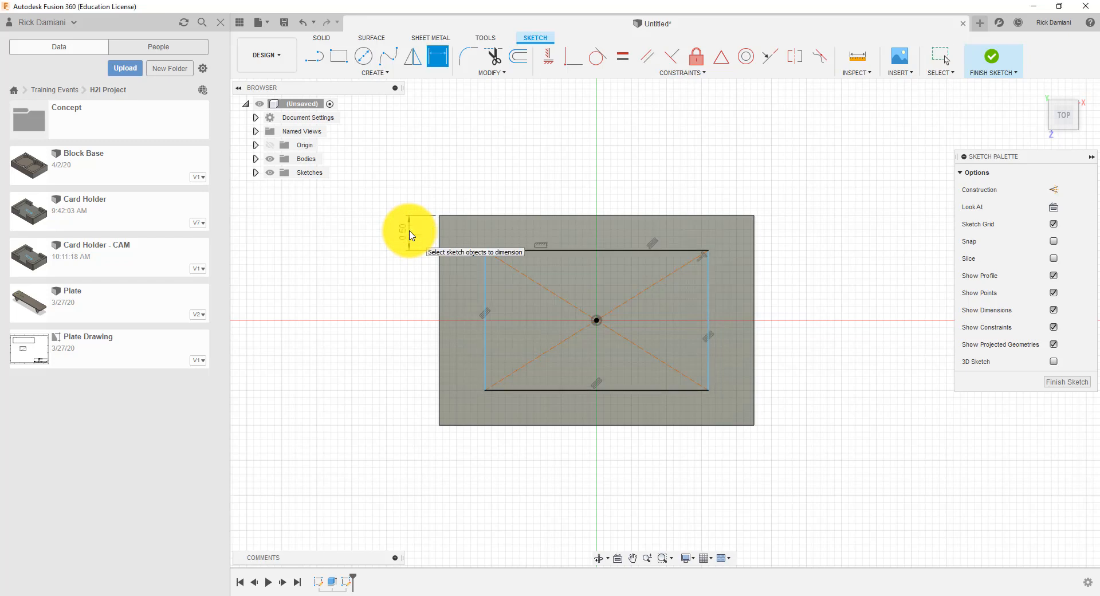
Step: Dimension the gap between the inner rectangle's left side and the block's left edge to 0.5 in
left_click(484, 295)
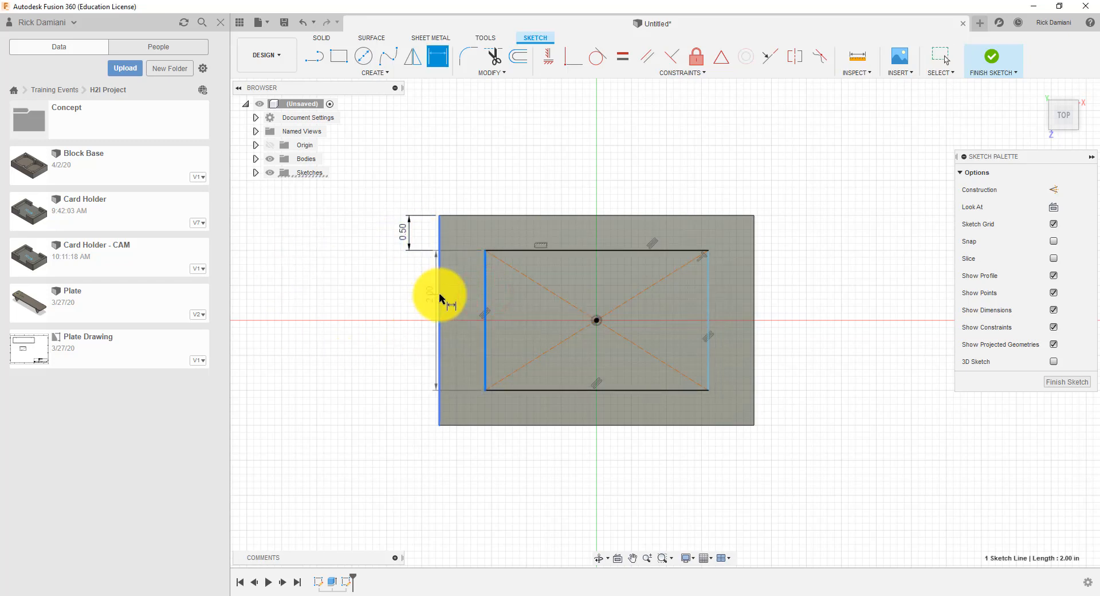
left_click(440, 294)
left_click(461, 460)
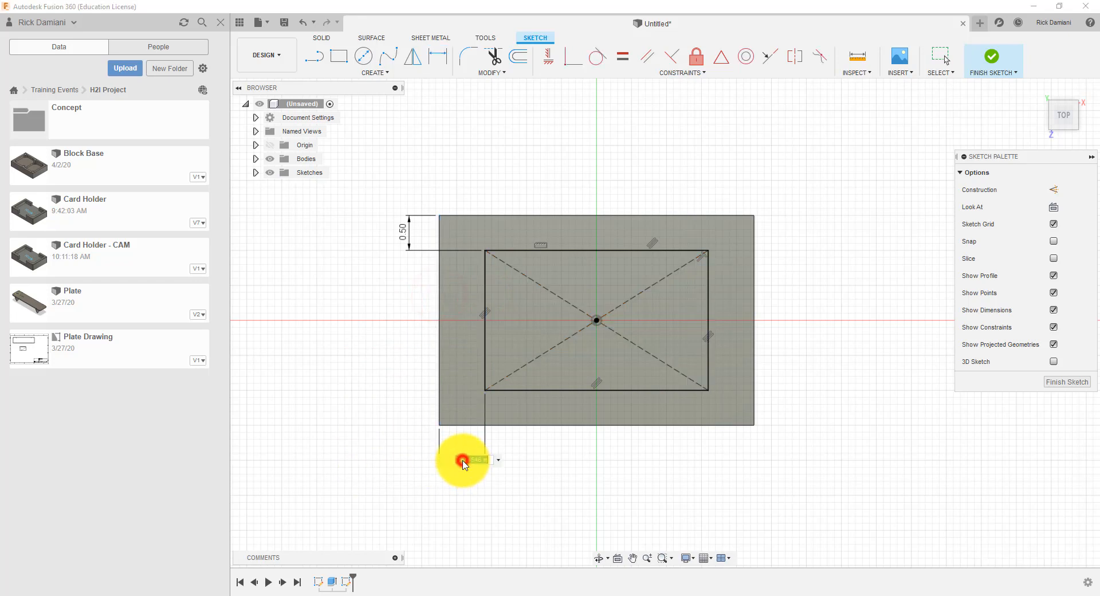
type(".5")
key("Return")
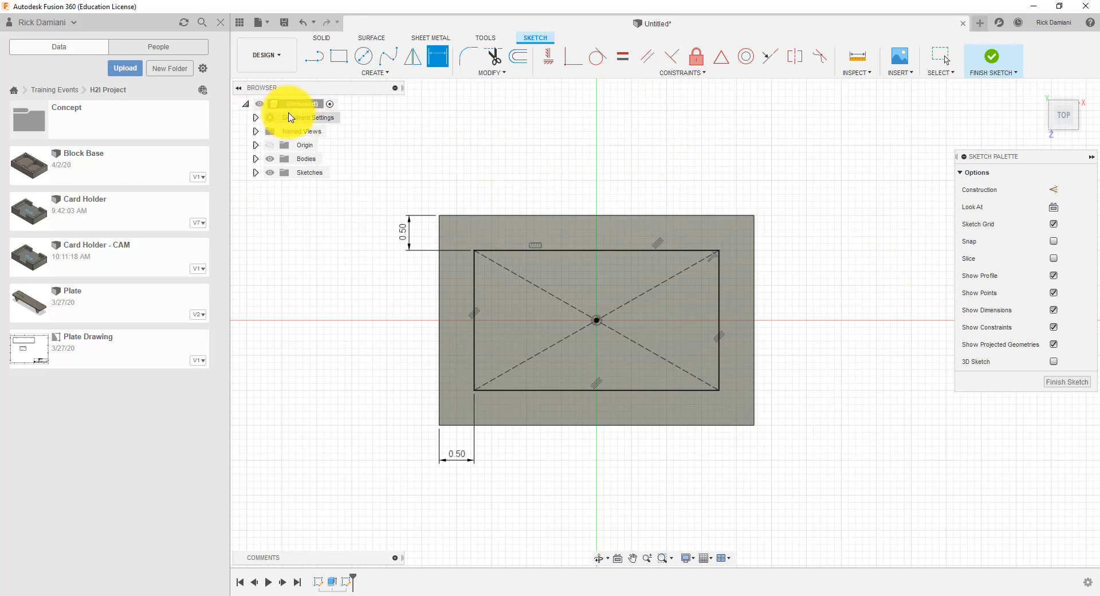
Step: Check the document's units and examine the unit and value display preferences
left_click(255, 117)
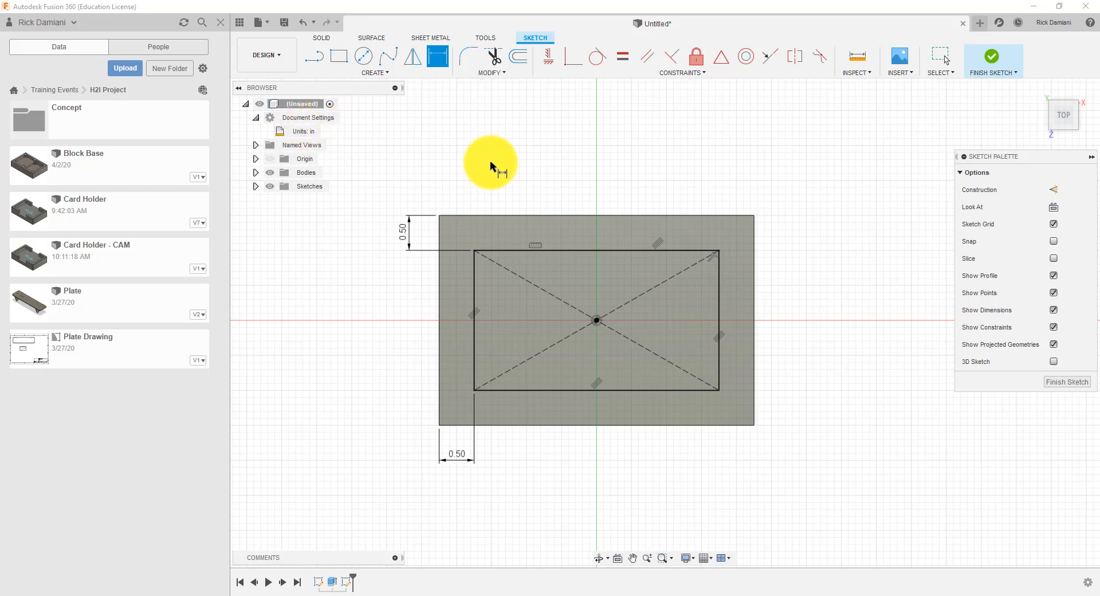
left_click(1048, 24)
left_click(1057, 46)
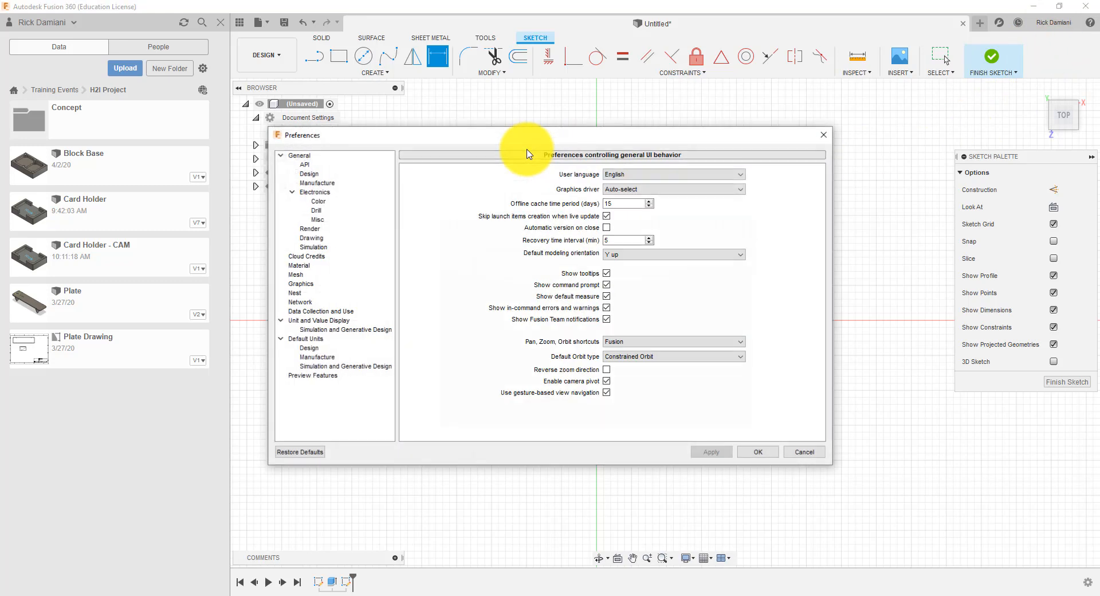
left_click_drag(441, 143, 447, 136)
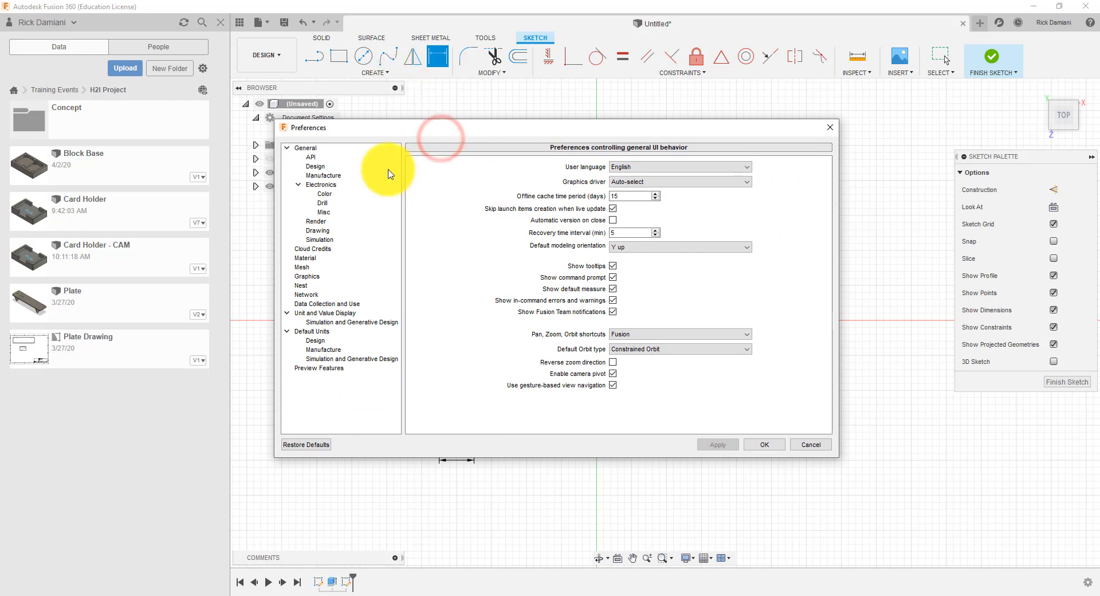
left_click(325, 313)
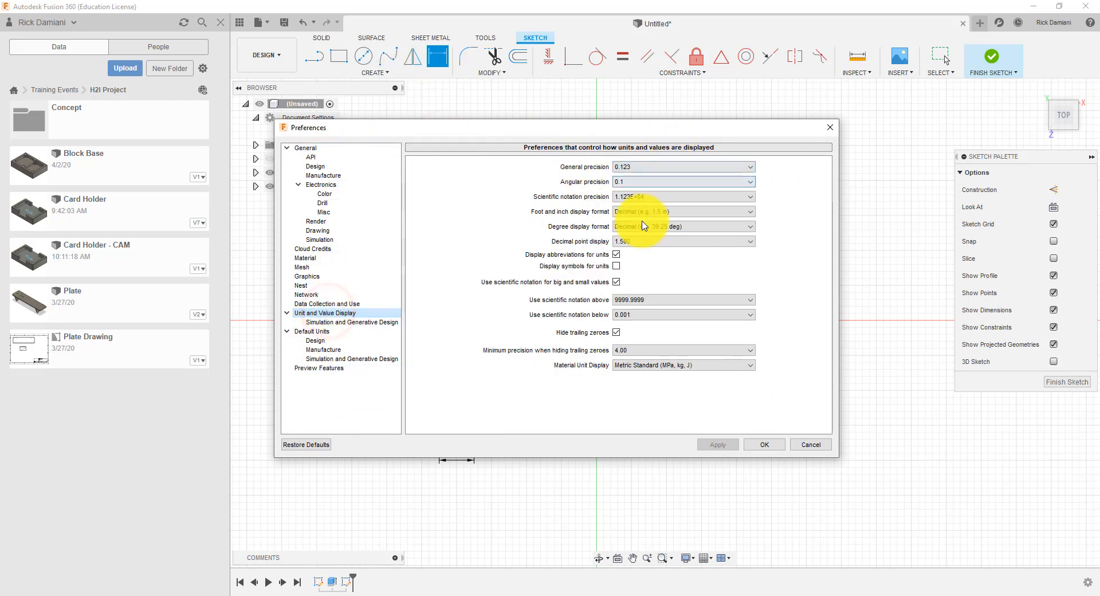
Step: Review the default unit preferences for design, manufacture, and simulation and generative design, and close the preferences
left_click(308, 330)
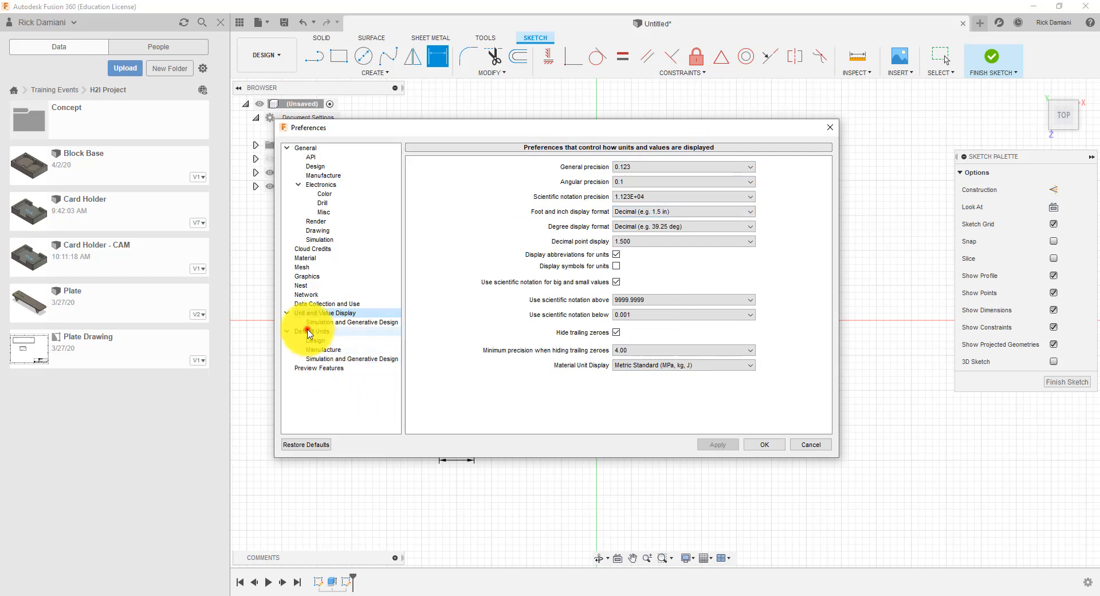
left_click(315, 340)
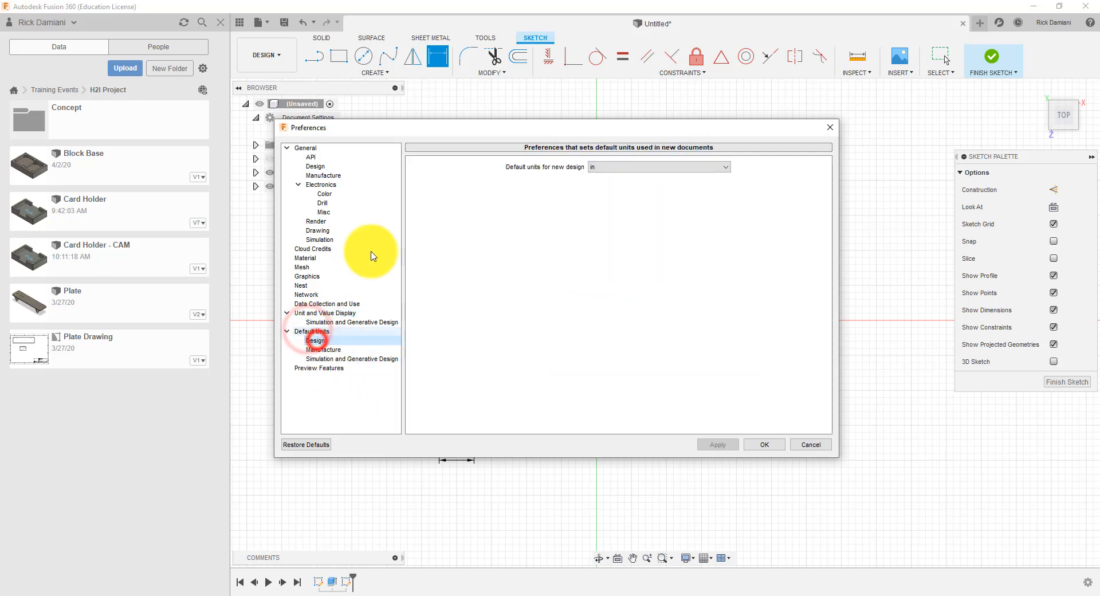
left_click(326, 349)
left_click(333, 359)
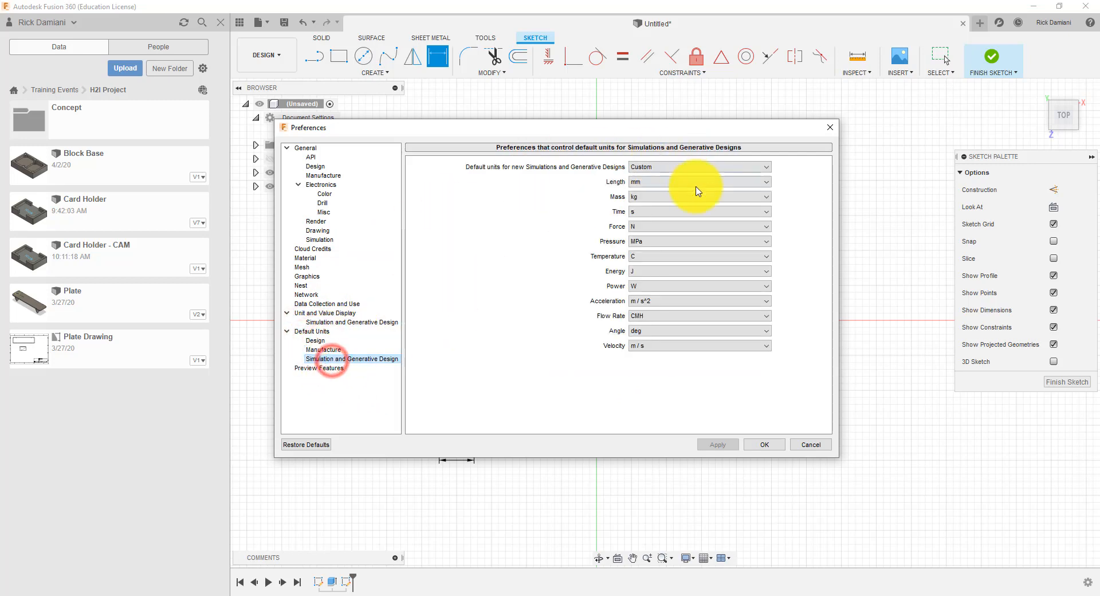
left_click(311, 341)
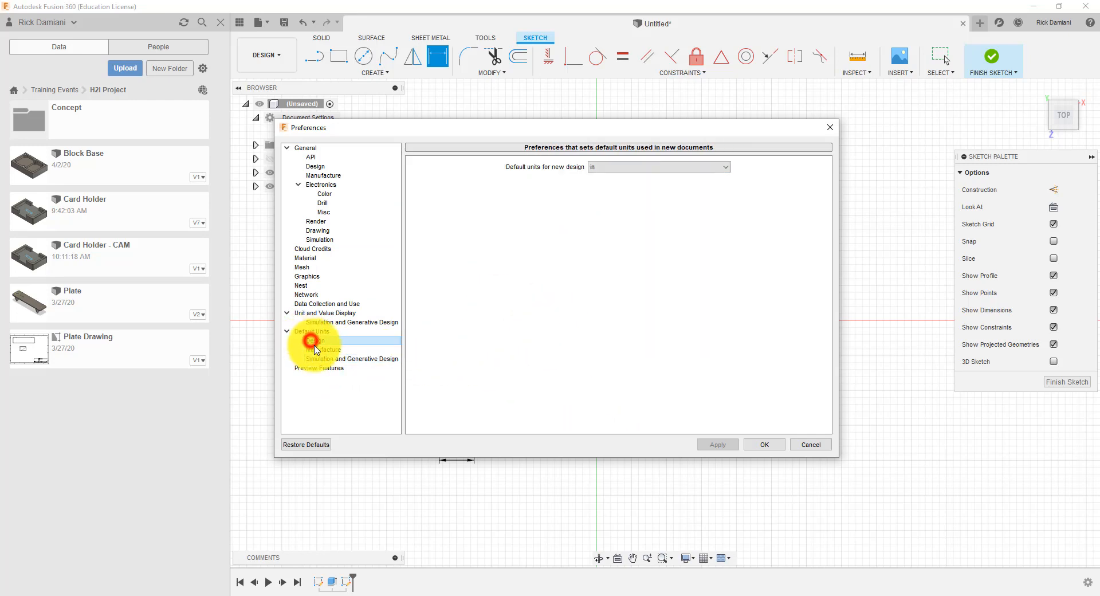
left_click(342, 359)
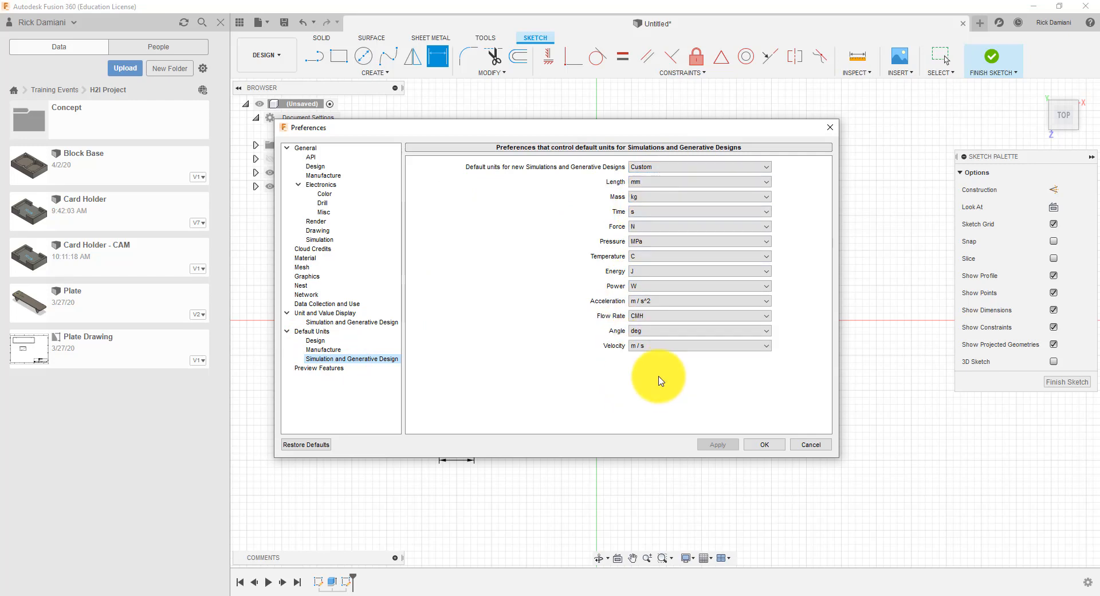
left_click_drag(479, 127, 531, 144)
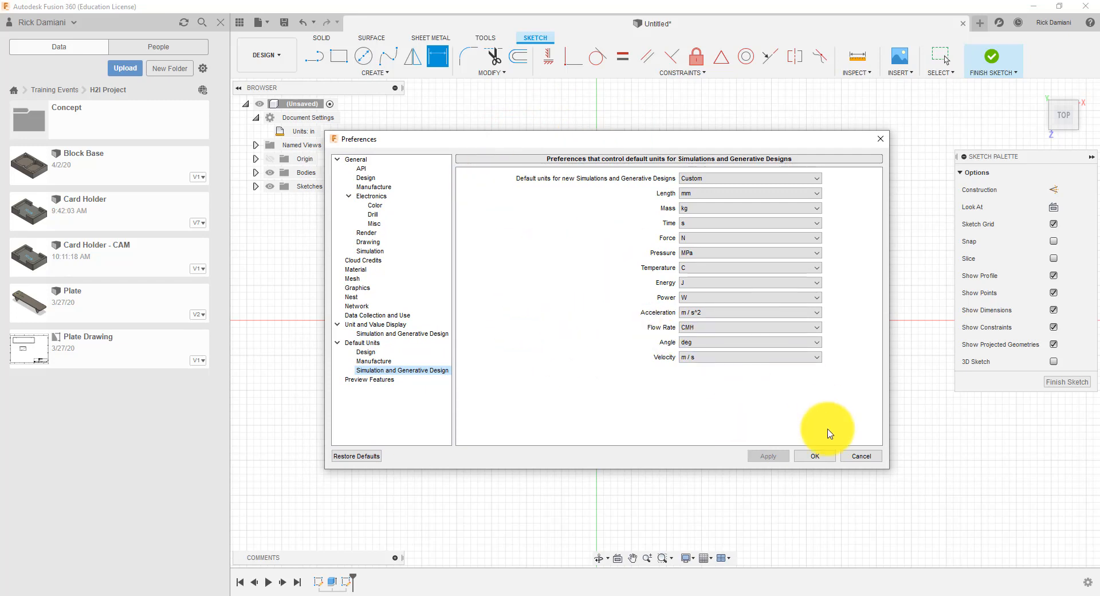
left_click(804, 450)
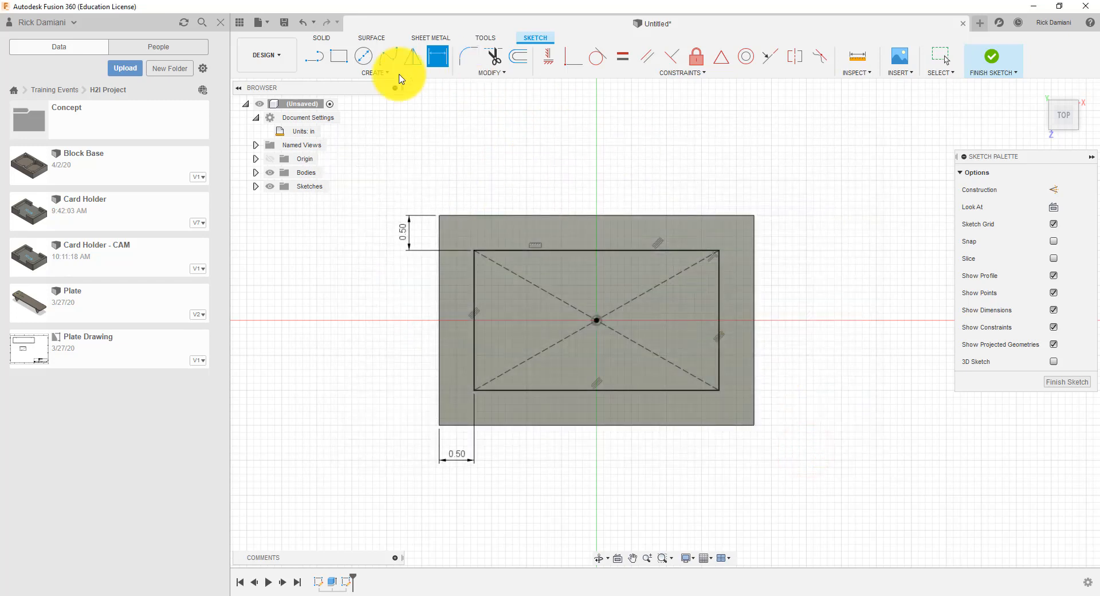
left_click(259, 118)
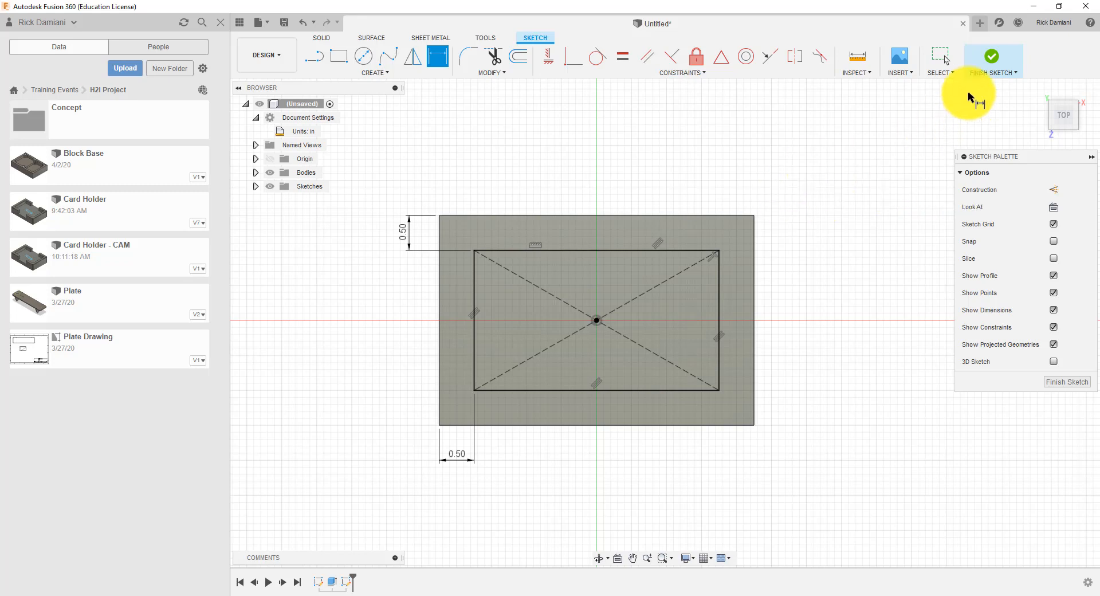
Step: Finish the sketch and extrude the inner rectangle profile by -0.35 in as a cut into the block
left_click(992, 61)
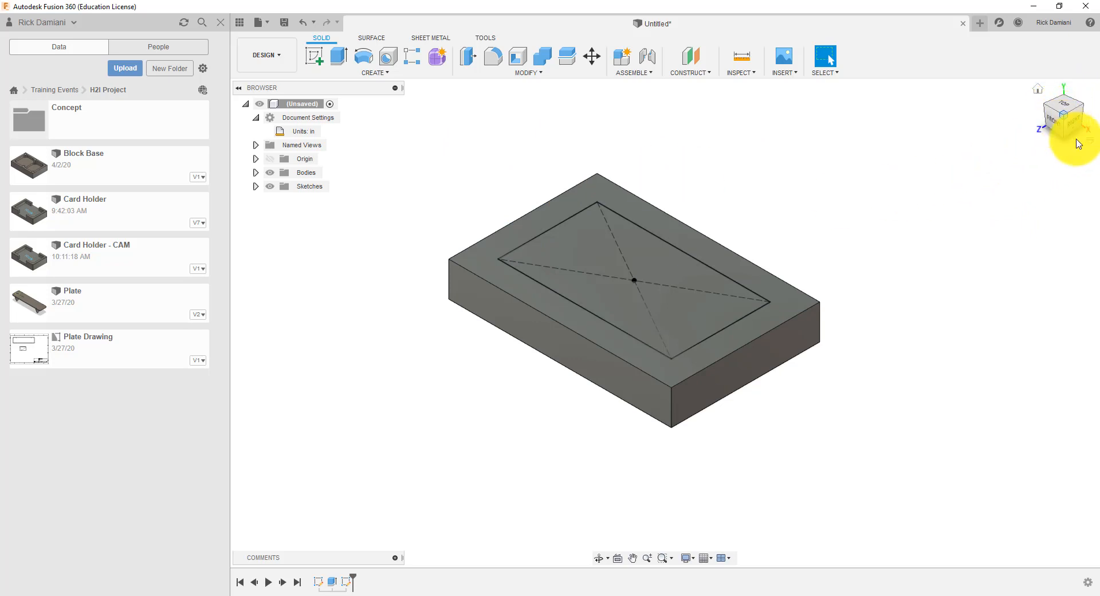
left_click(1038, 91)
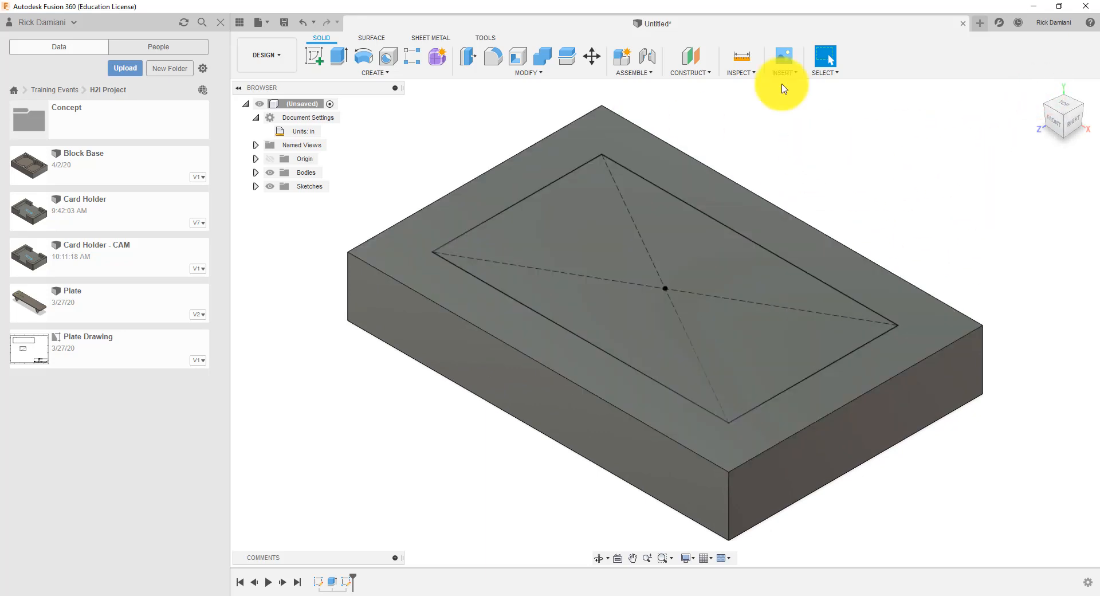
left_click(338, 57)
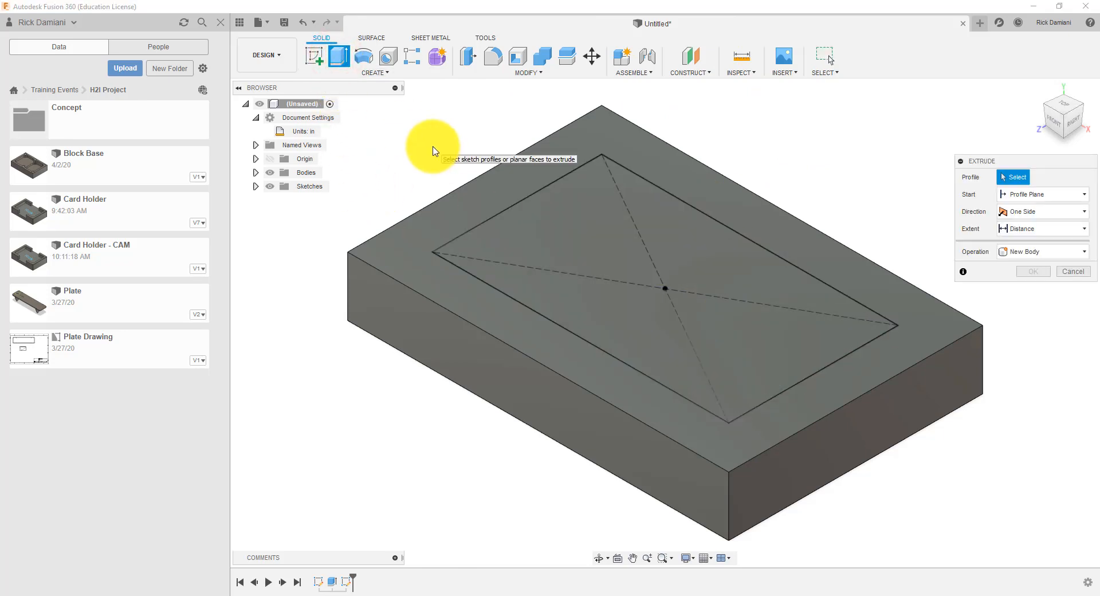
left_click(586, 246)
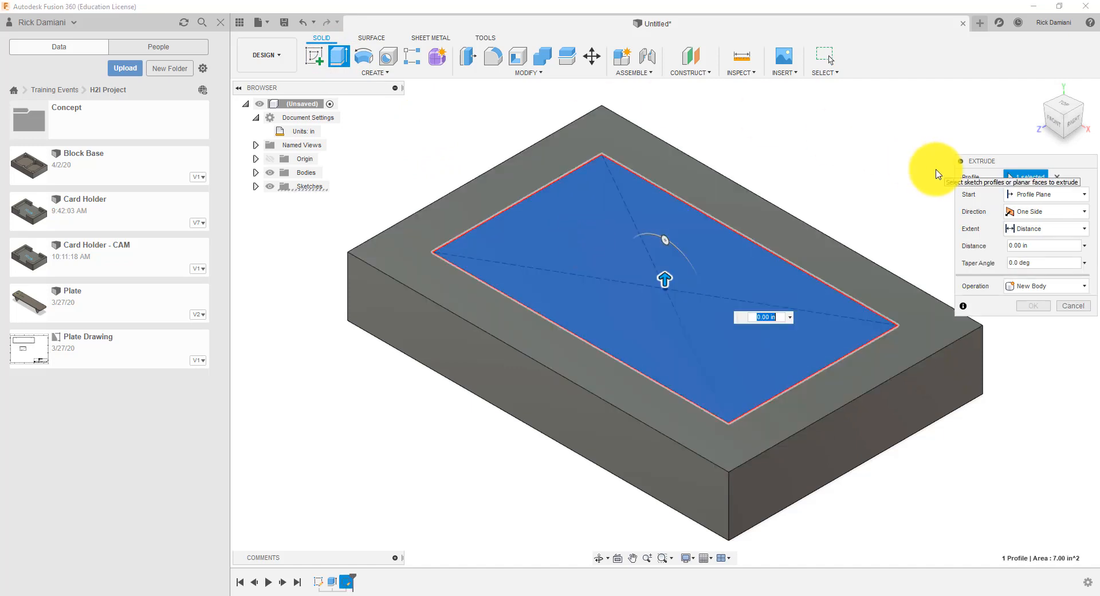
left_click(1023, 286)
left_click(1031, 317)
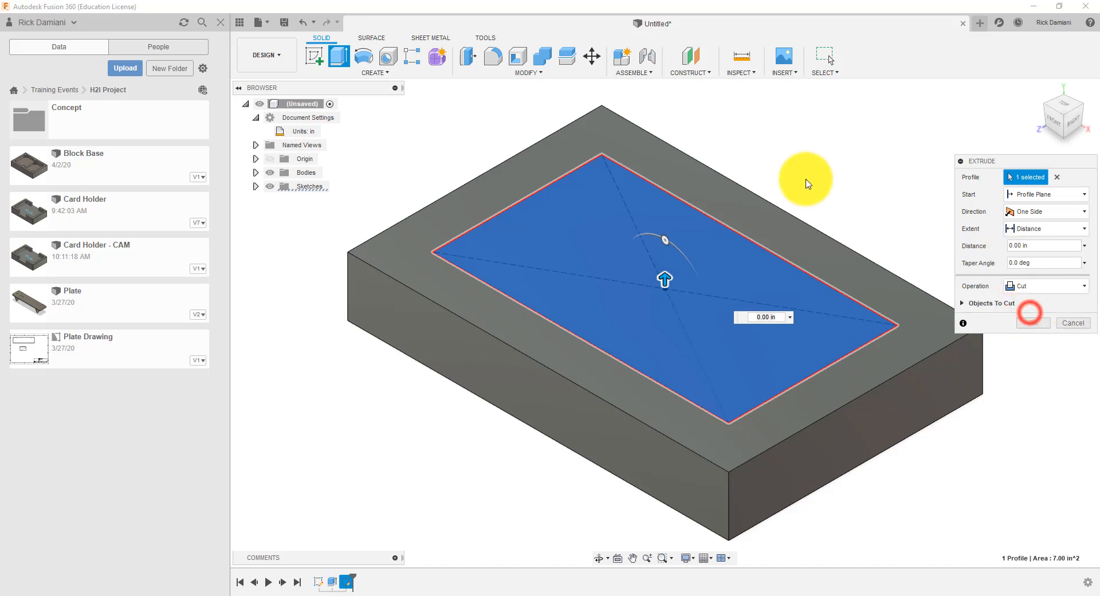
left_click_drag(665, 287, 660, 334)
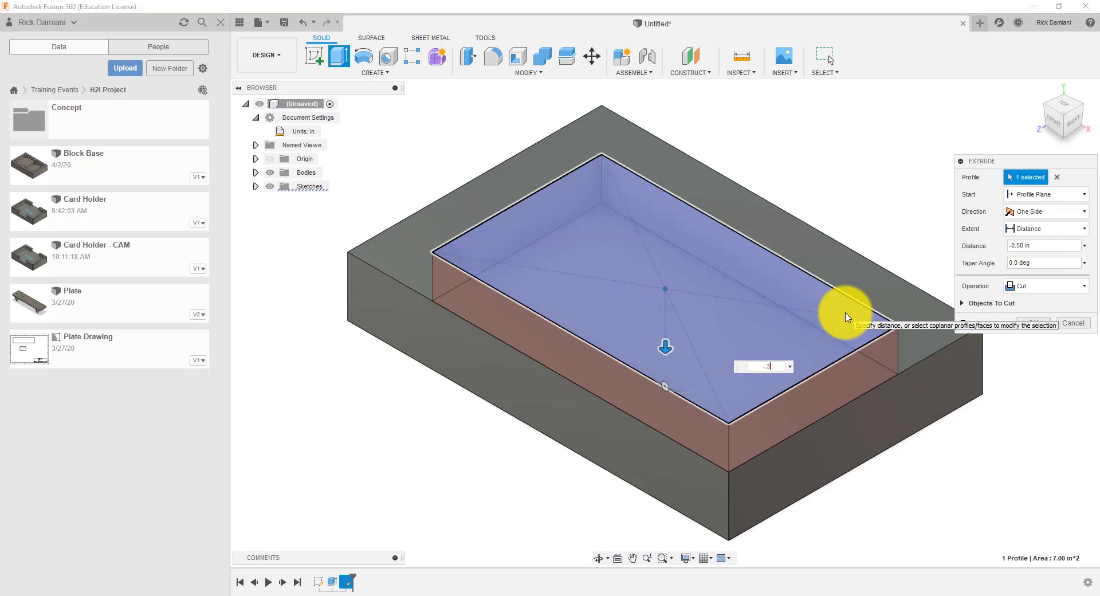
type("5")
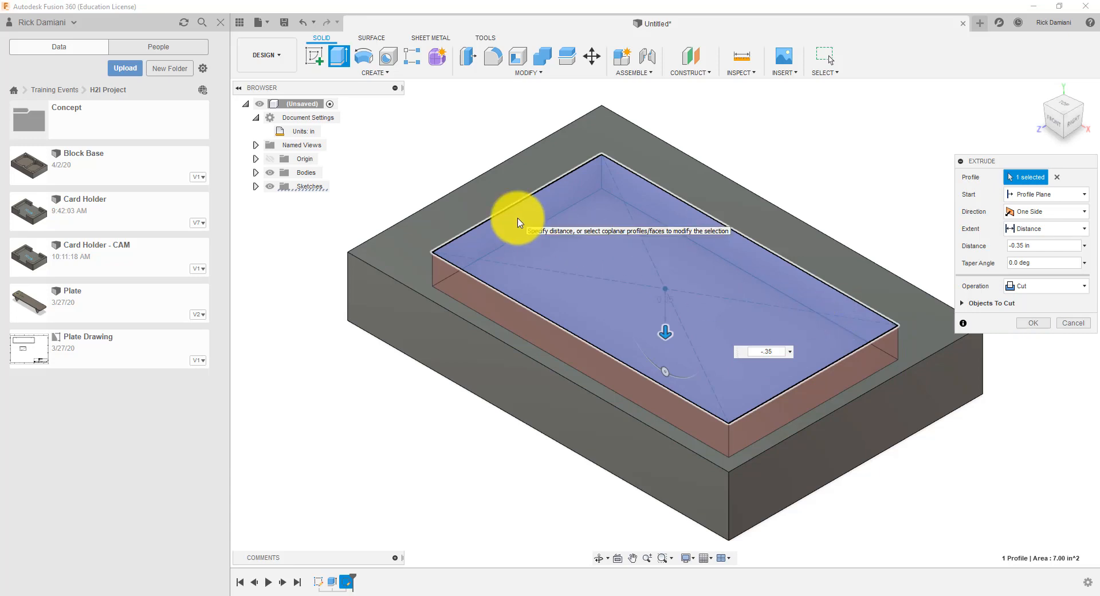
left_click(1034, 324)
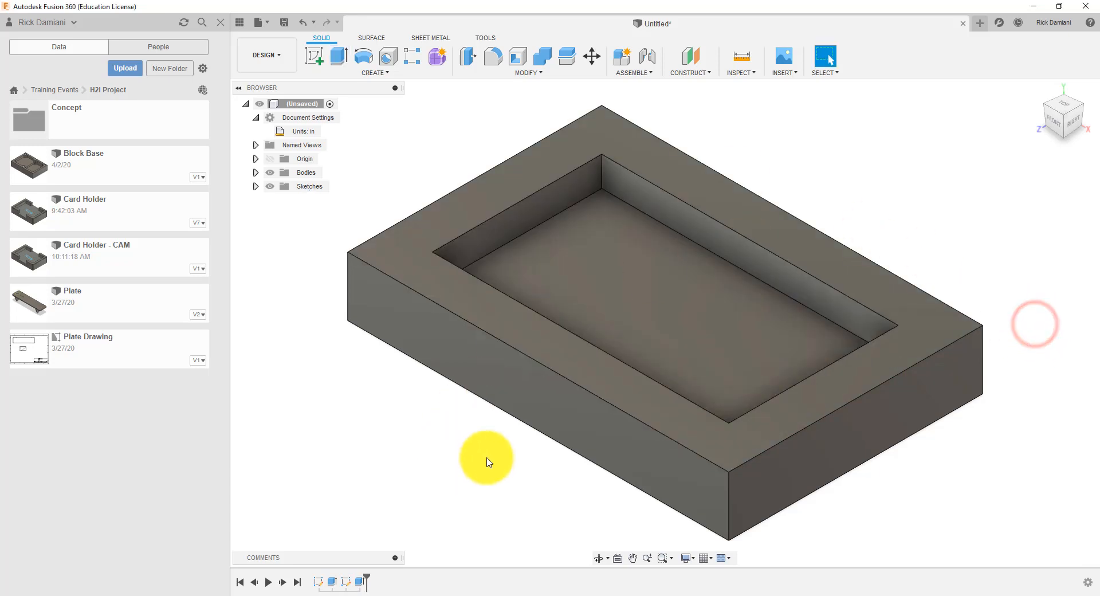
Step: Start a sketch on the block's long front face and draw a two-point rectangle about 0.58 in high across its upper edge
middle_click_drag(486, 458, 520, 469)
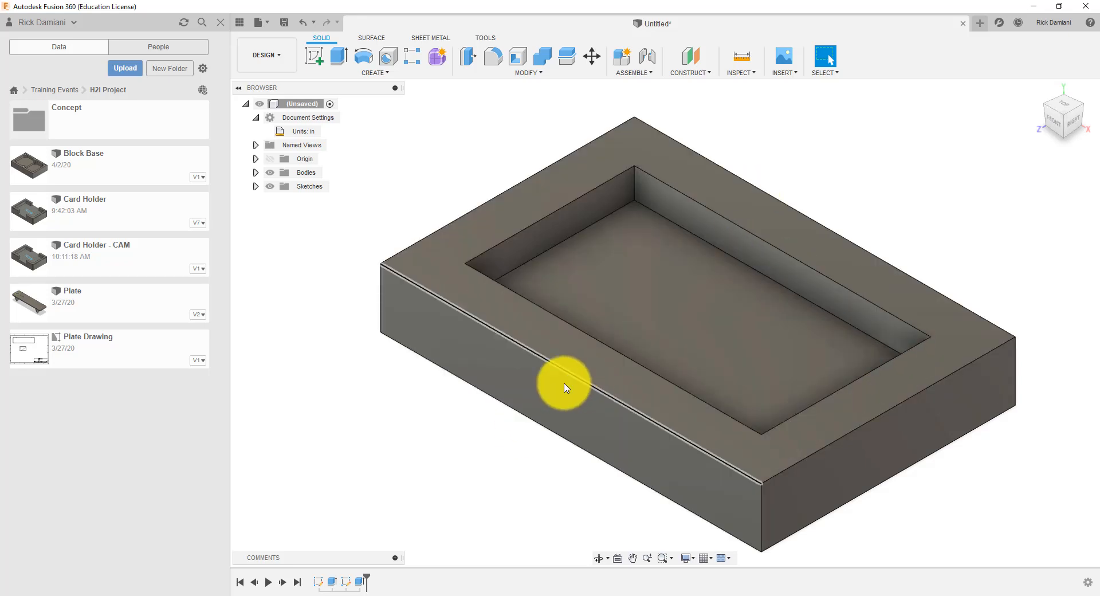
left_click(512, 371)
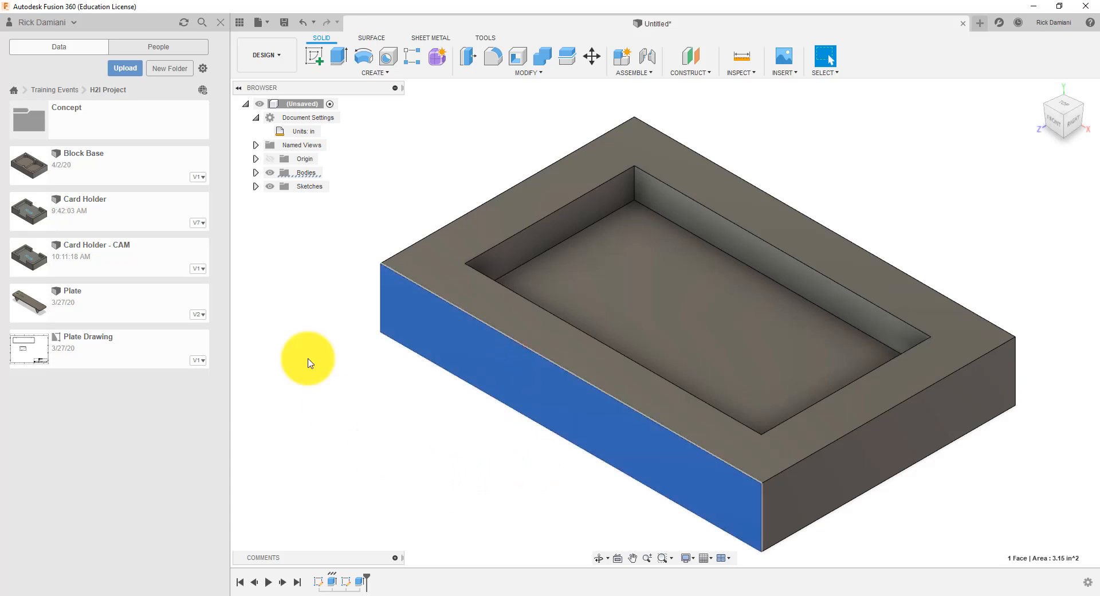
left_click(313, 56)
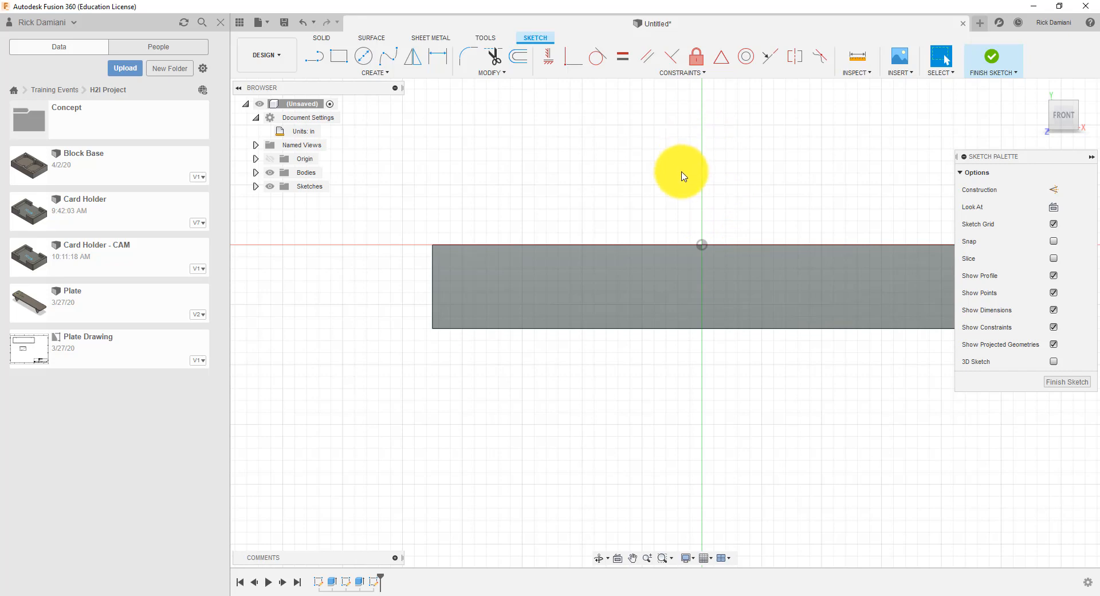
middle_click_drag(768, 206, 707, 238)
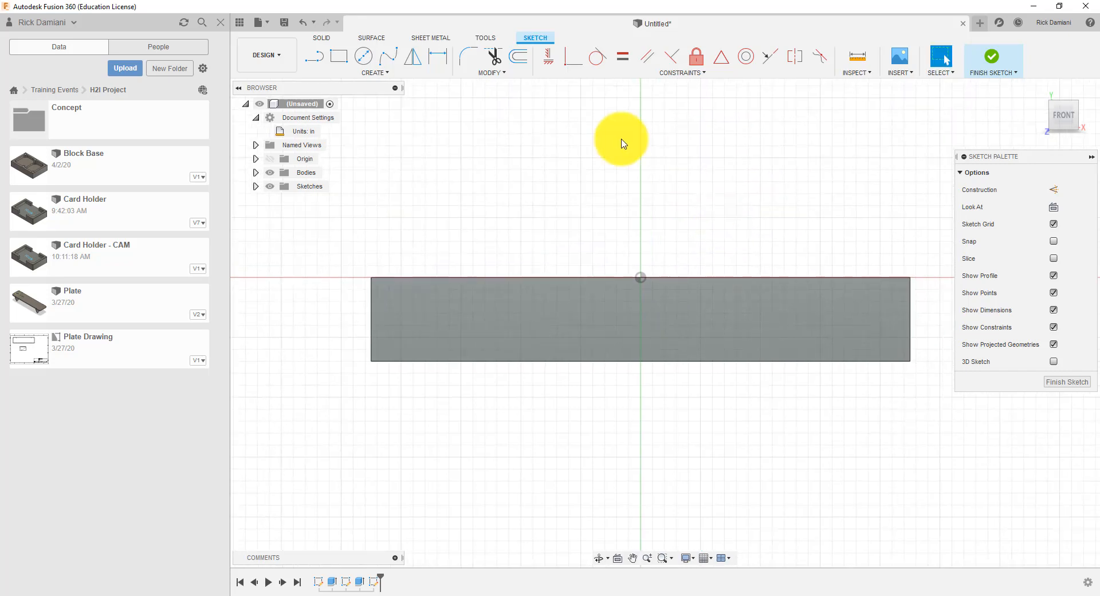
left_click(339, 57)
left_click(572, 251)
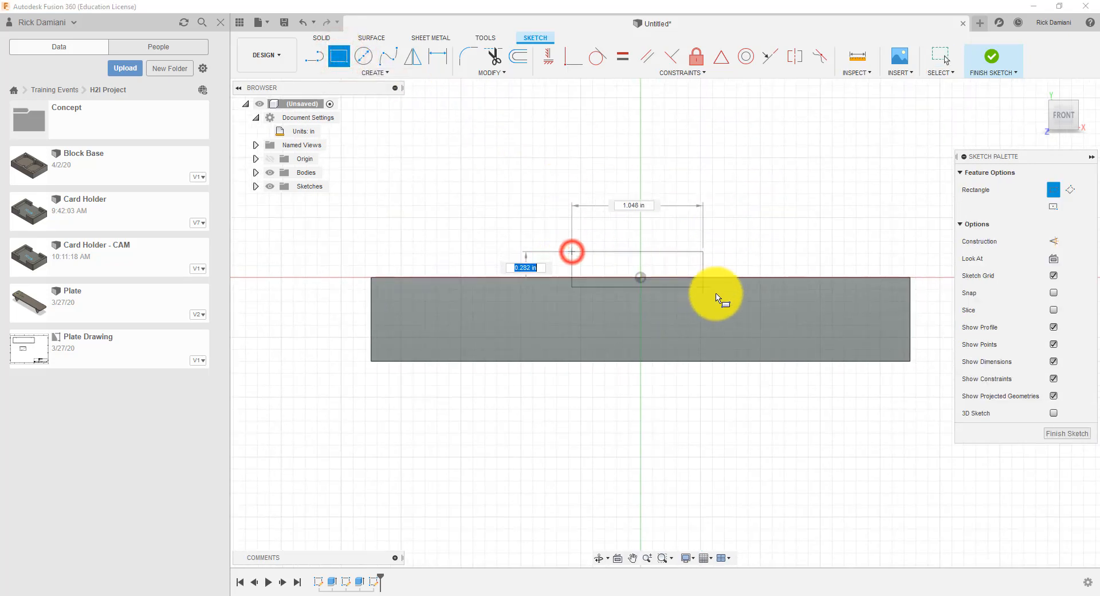
left_click(720, 321)
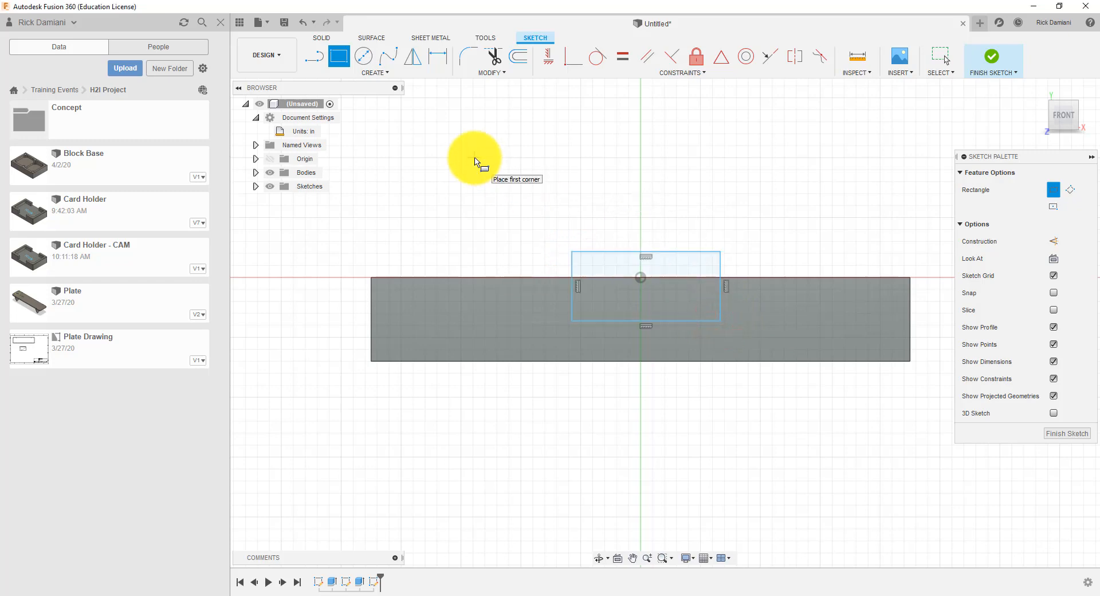
key("Escape")
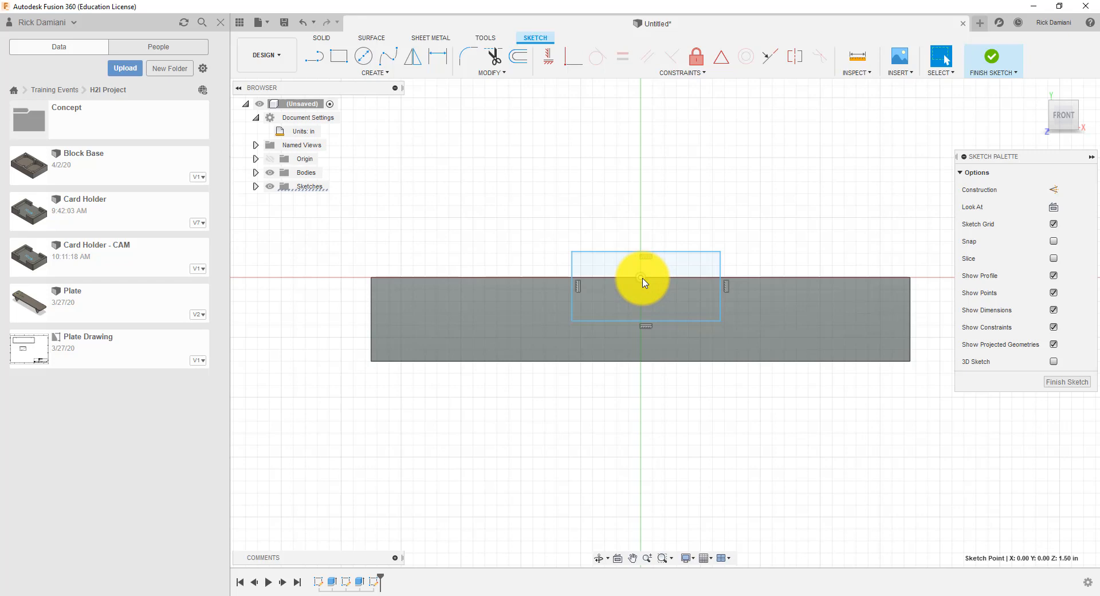
Step: Constrain the midpoint of the rectangle's upper side to the origin, and pull its left side outward to widen it slightly
left_click(683, 253)
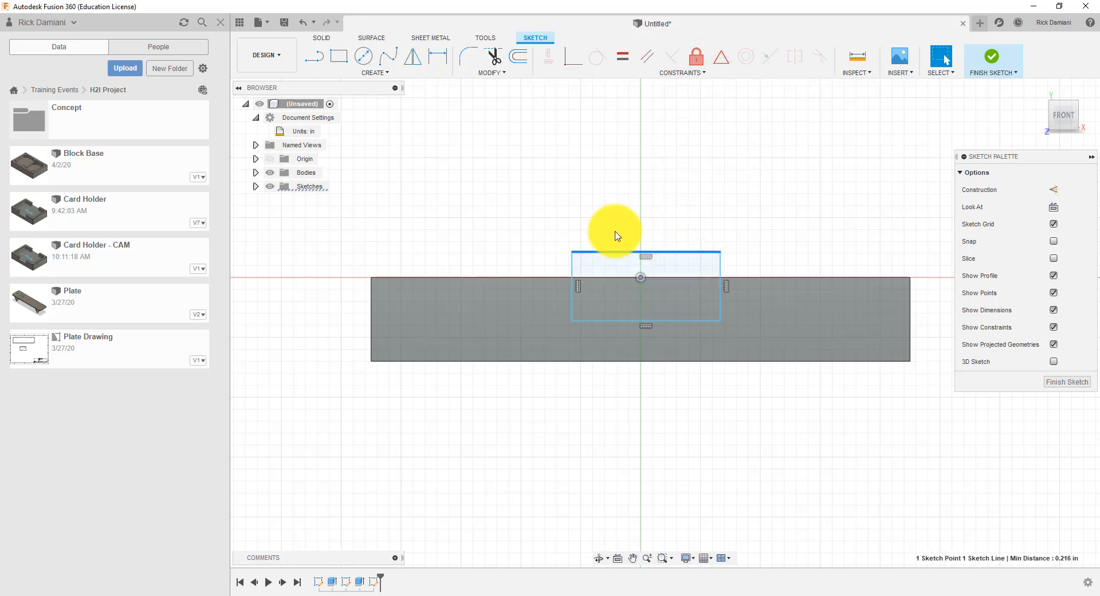
left_click(720, 64)
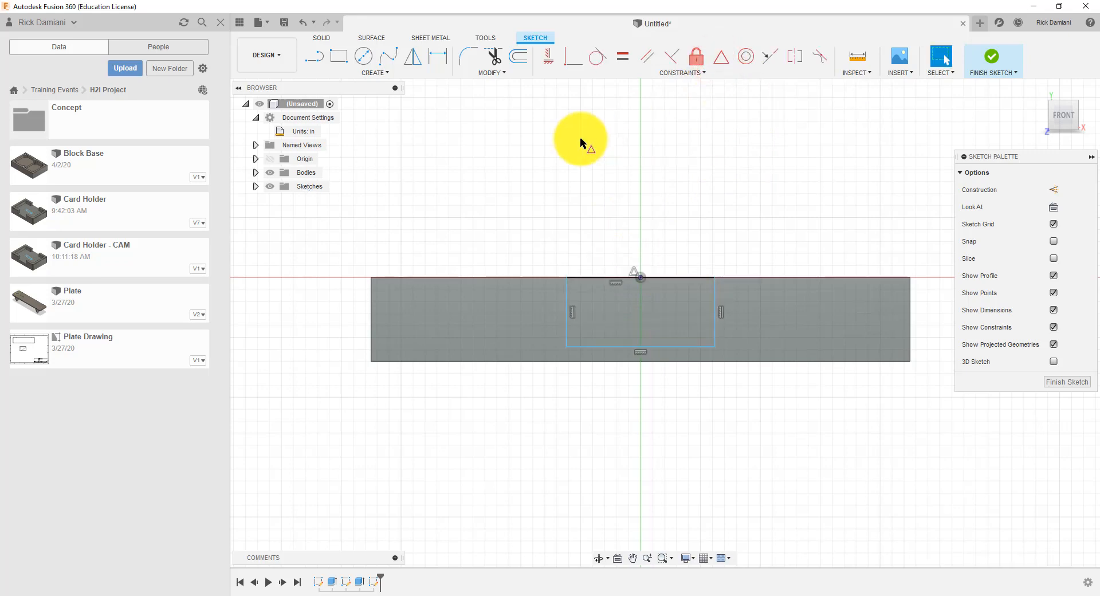
mouse_move(567, 295)
left_mouse_down()
mouse_move(515, 303)
mouse_move(616, 305)
mouse_move(510, 307)
mouse_move(744, 309)
mouse_move(499, 315)
mouse_move(613, 307)
mouse_move(506, 304)
mouse_move(613, 307)
mouse_move(539, 305)
mouse_move(583, 306)
mouse_move(558, 307)
left_mouse_up()
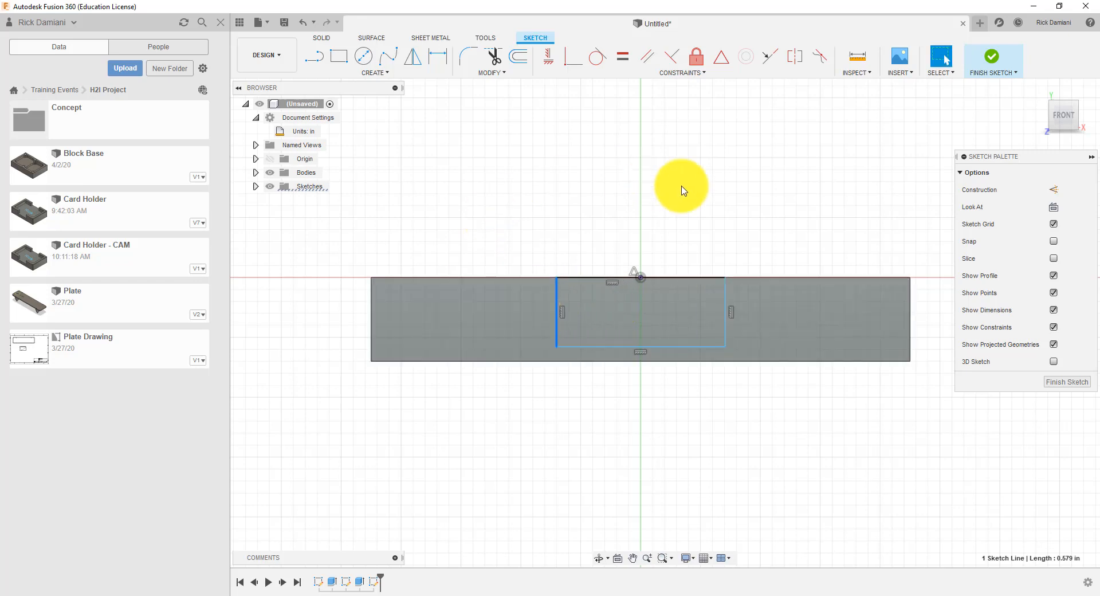
mouse_move(680, 186)
middle_mouse_down()
mouse_move(670, 208)
mouse_move(736, 165)
middle_mouse_up()
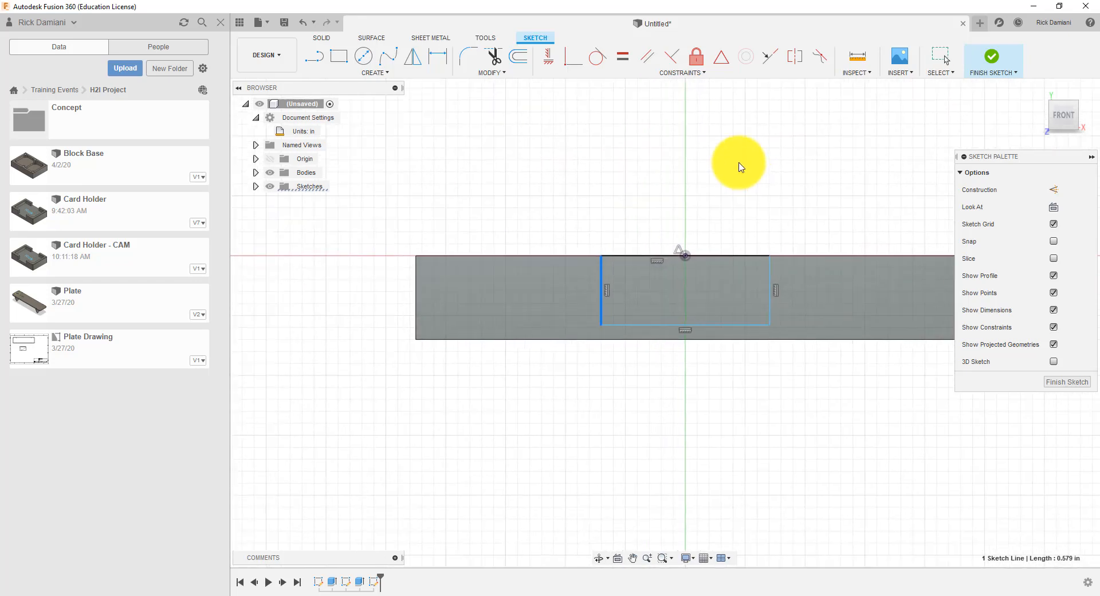
left_click(522, 147)
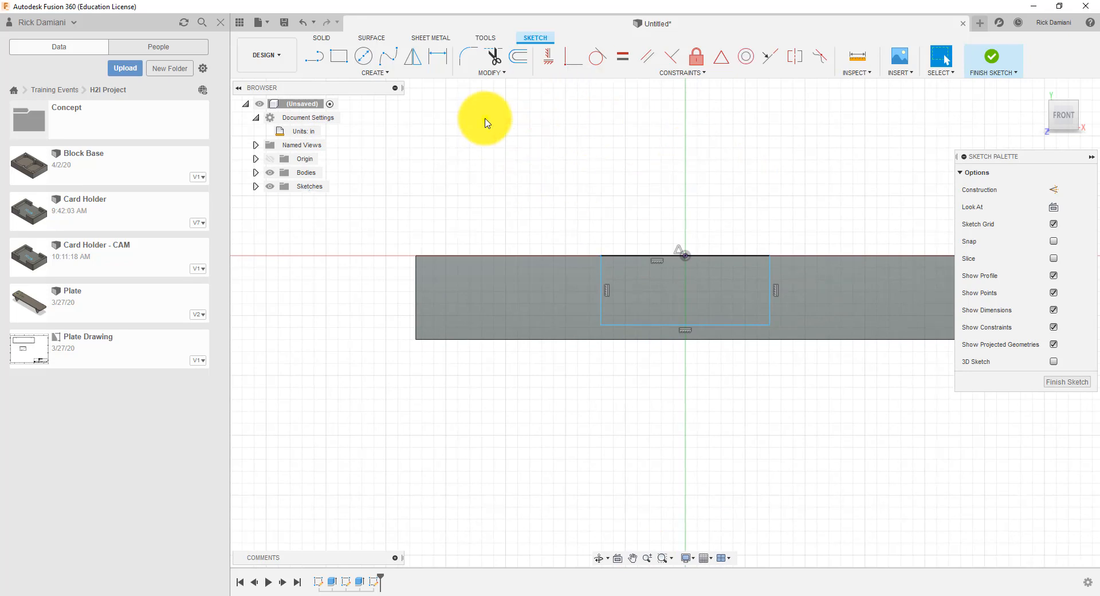
Step: Dimension the notch rectangle on the front face as 0.35 in high and 1.50 in wide, and finish the sketch
right_click(483, 152)
left_click(414, 156)
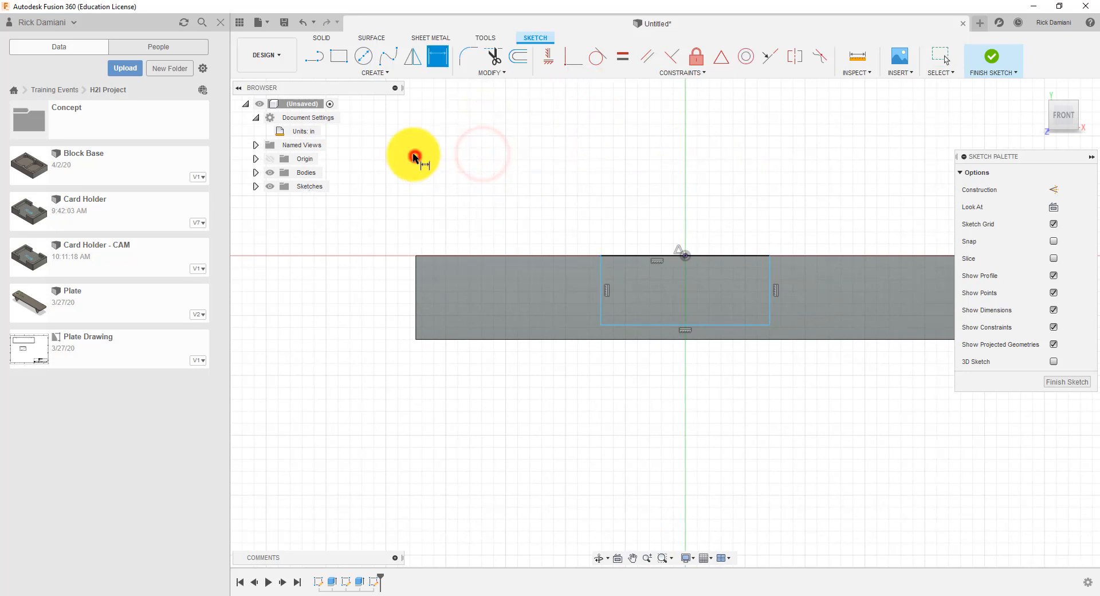
left_click(601, 283)
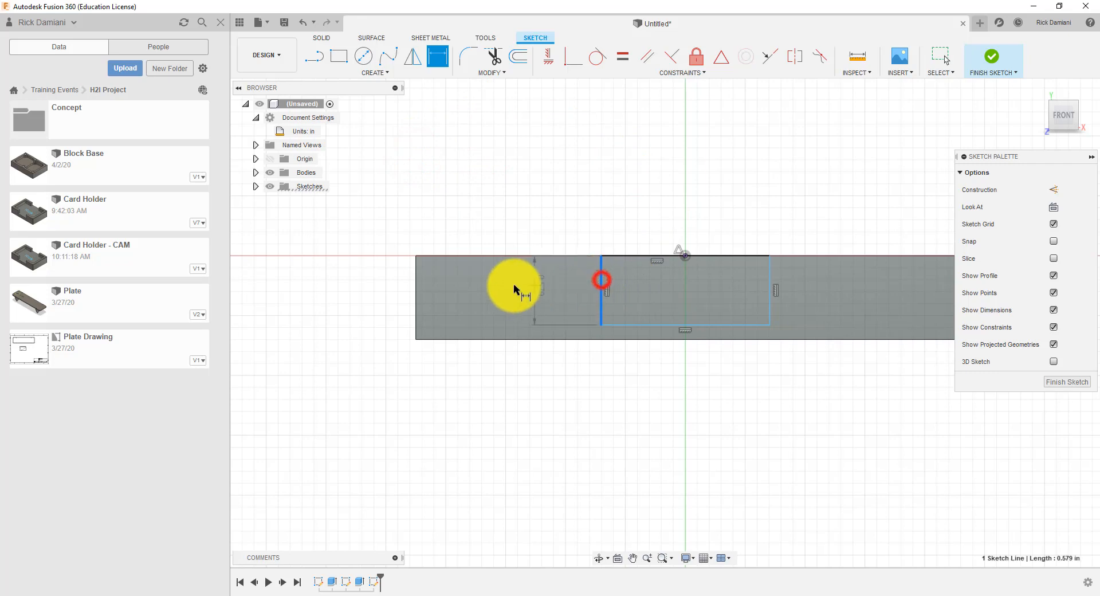
left_click(355, 300)
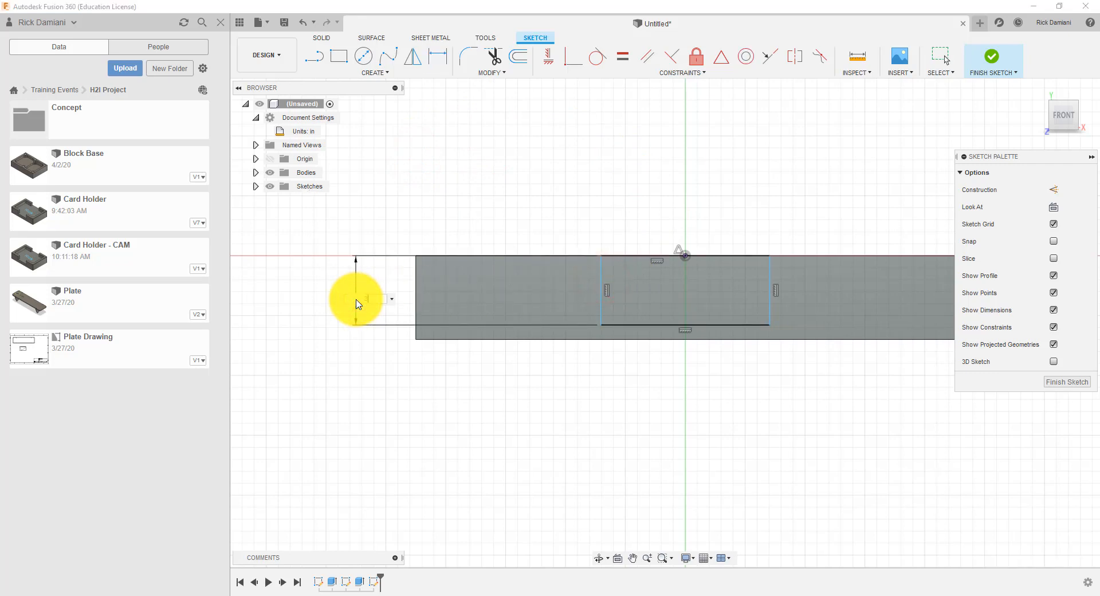
key("Return")
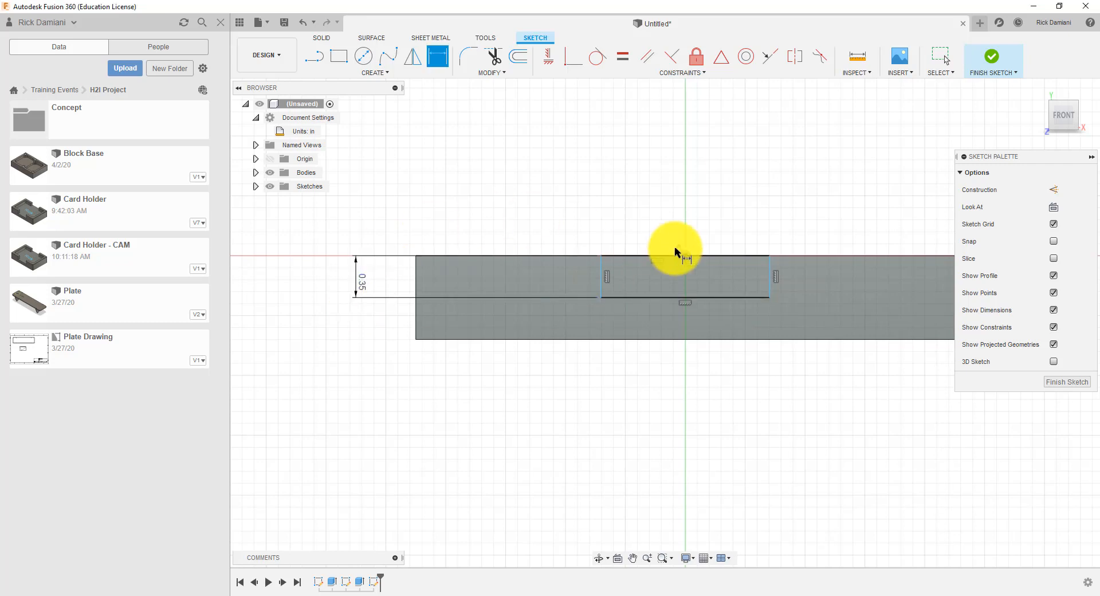
left_click(666, 298)
left_click(695, 382)
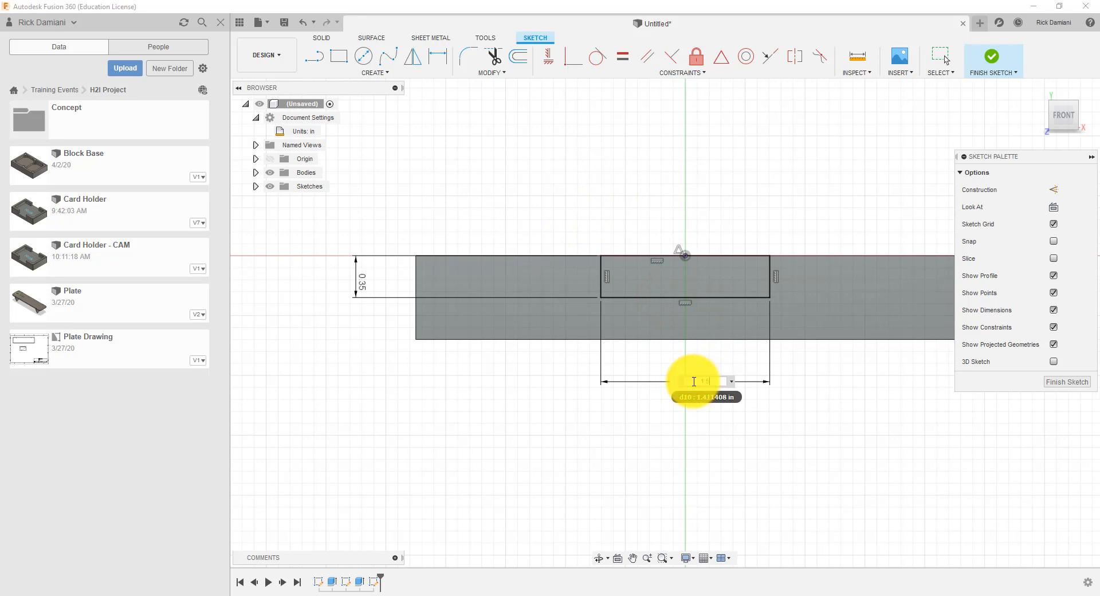
key("Return")
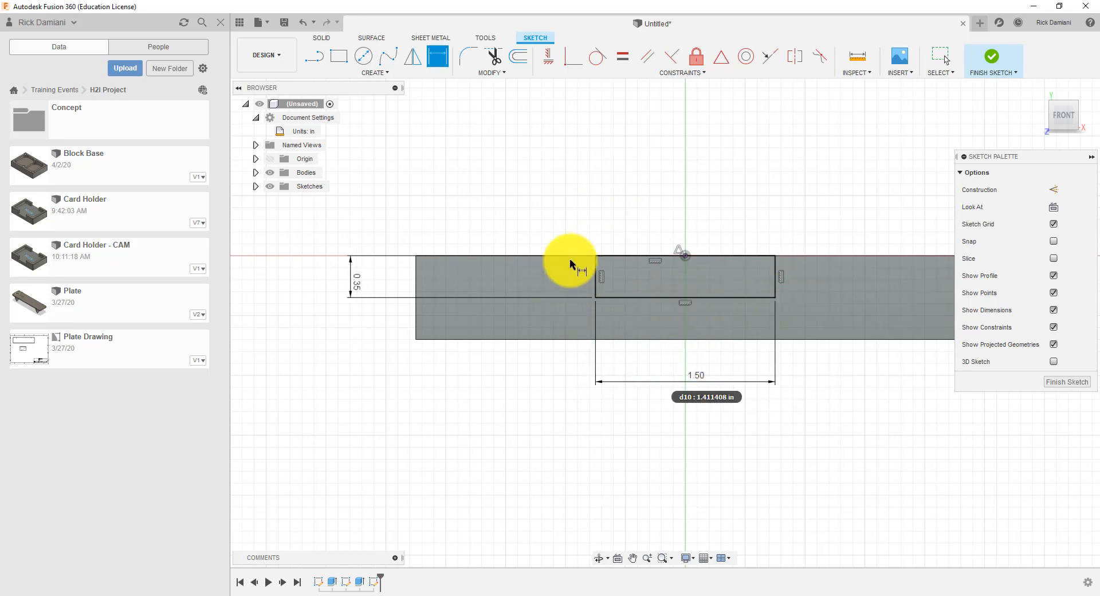
left_click(988, 58)
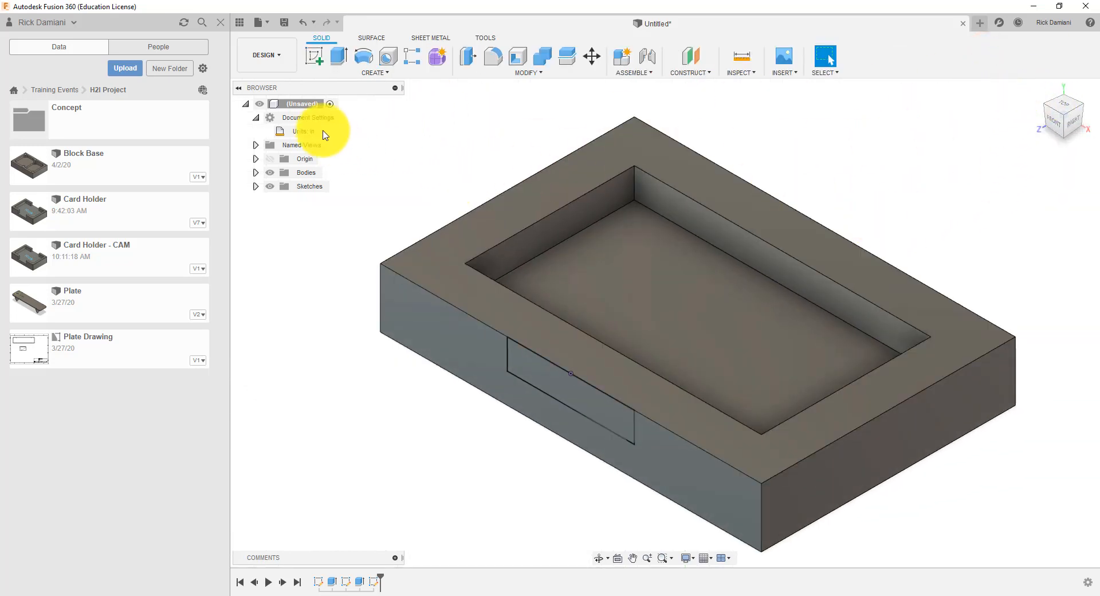
Step: Extrude the front notch profile as a one-sided cut with its extent set to All, through the whole block
left_click(339, 57)
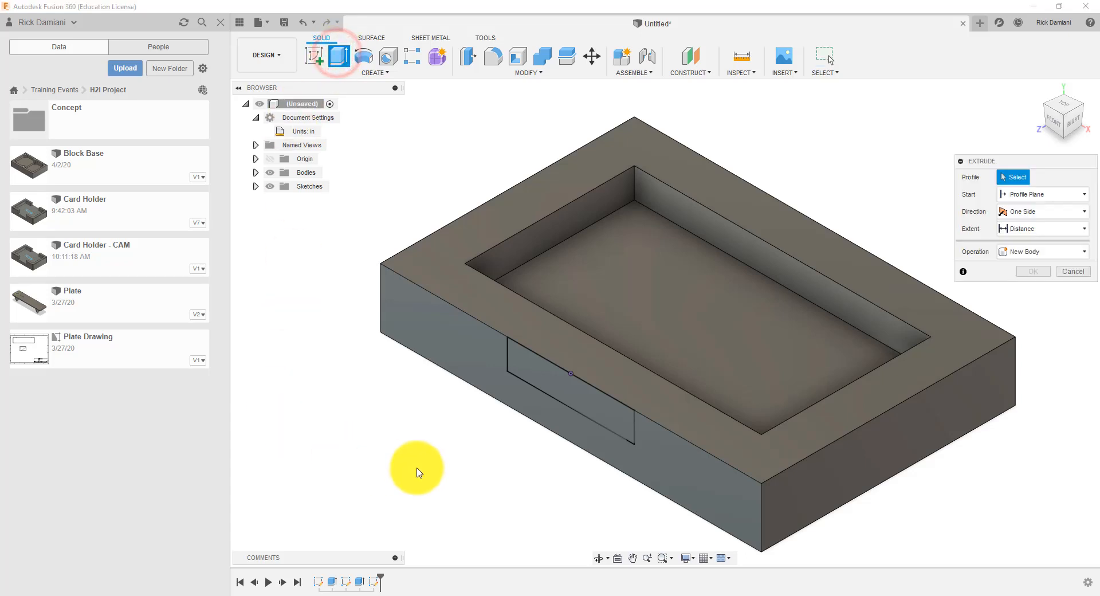
left_click(545, 374)
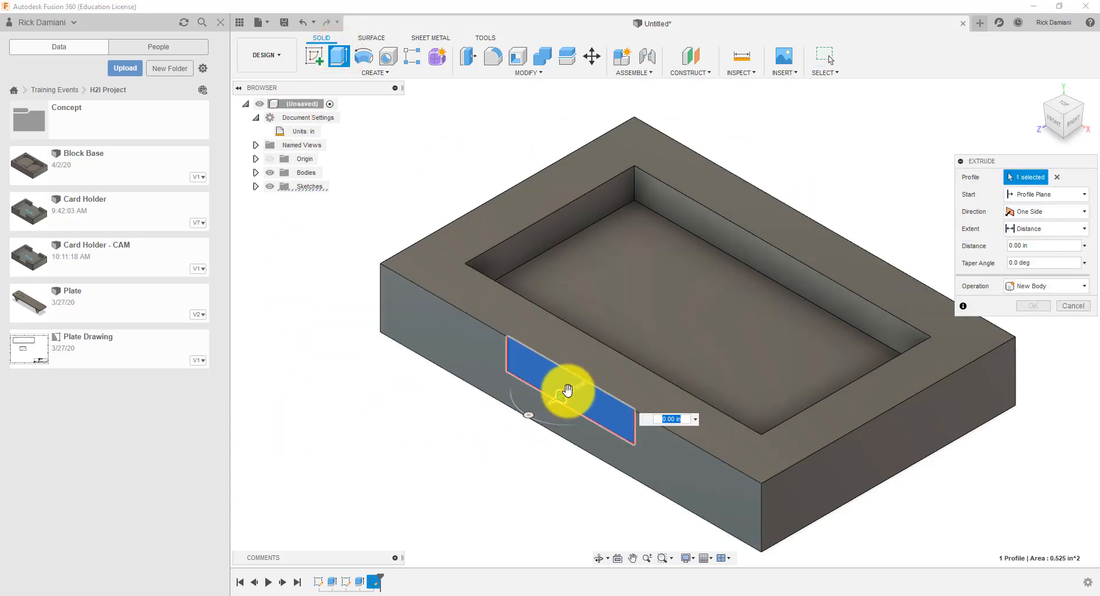
left_click_drag(562, 394, 800, 227)
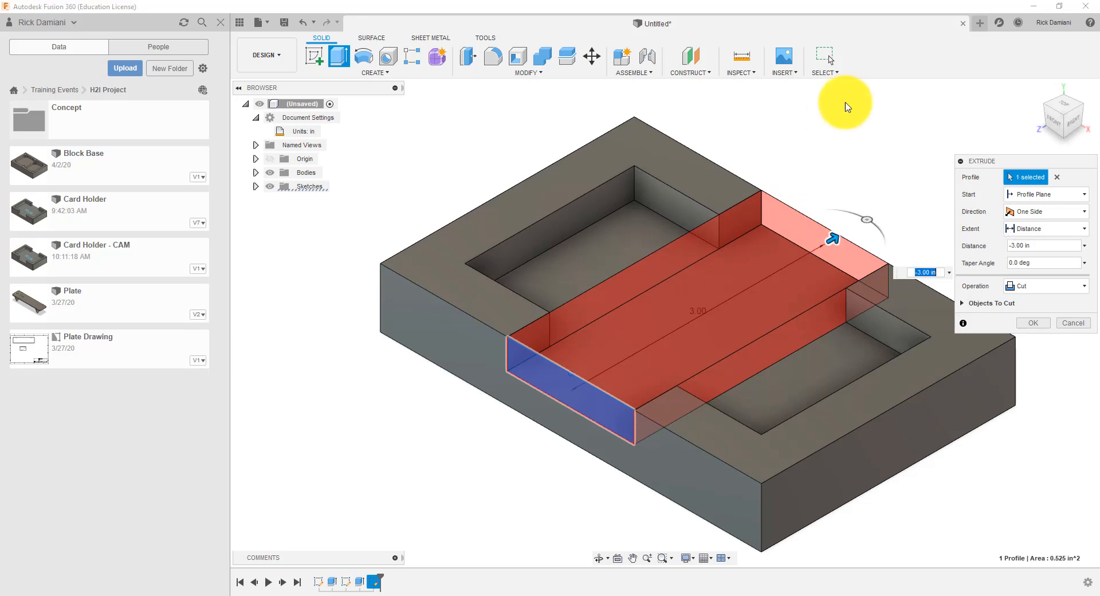
left_click(1031, 293)
left_click(1028, 288)
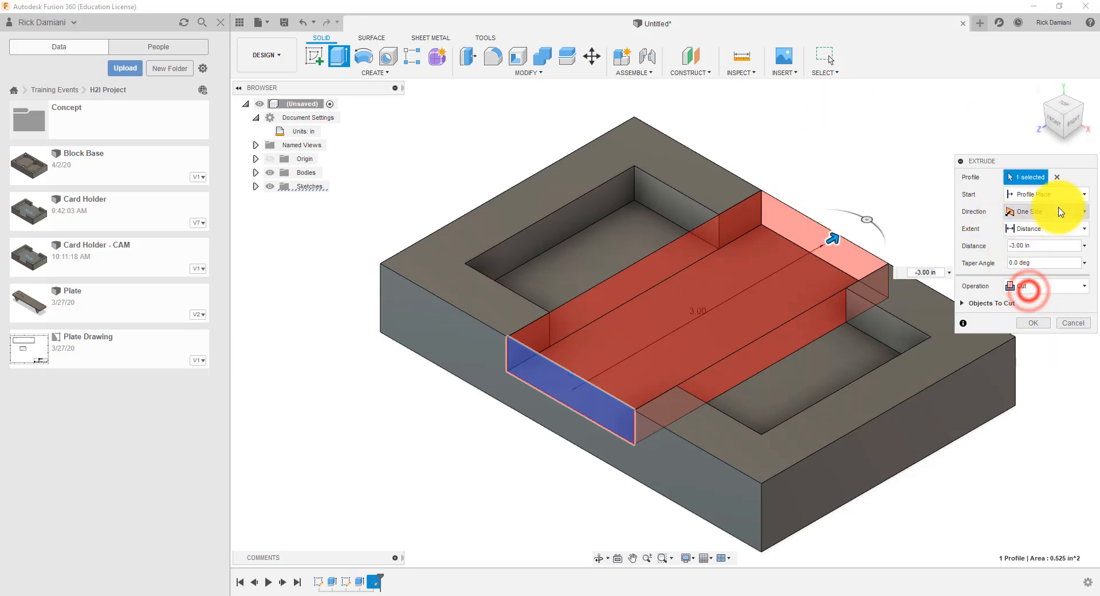
left_click(1055, 233)
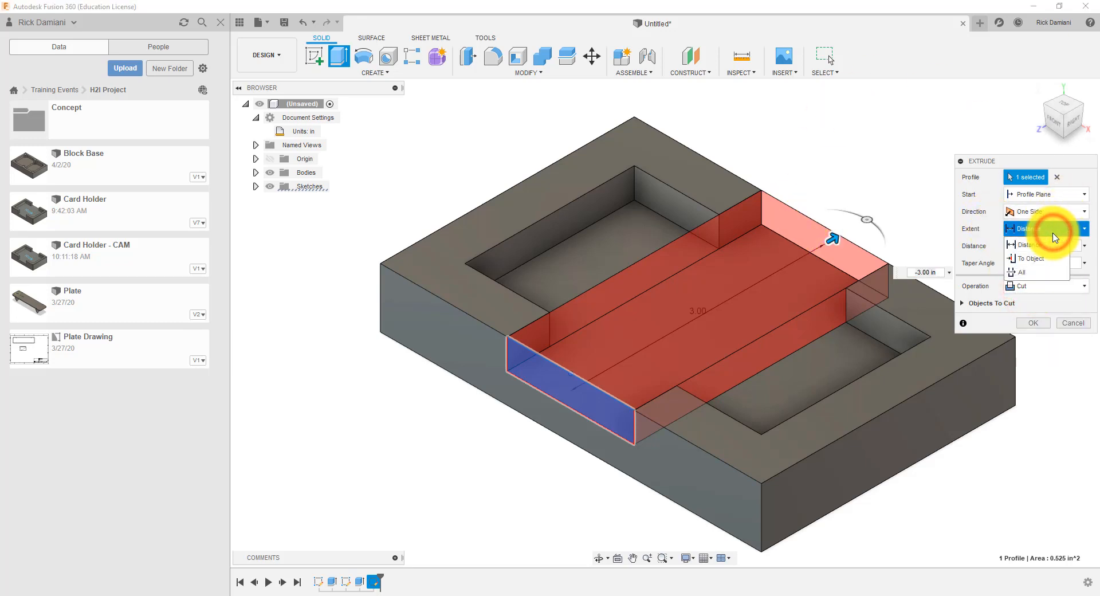
left_click(1030, 273)
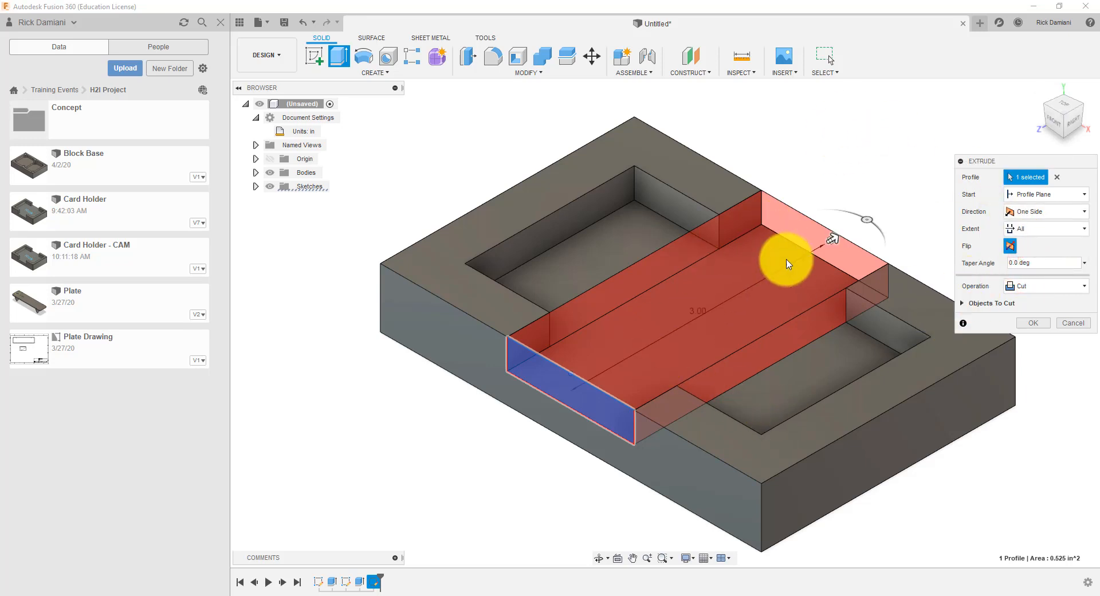
left_click(1033, 323)
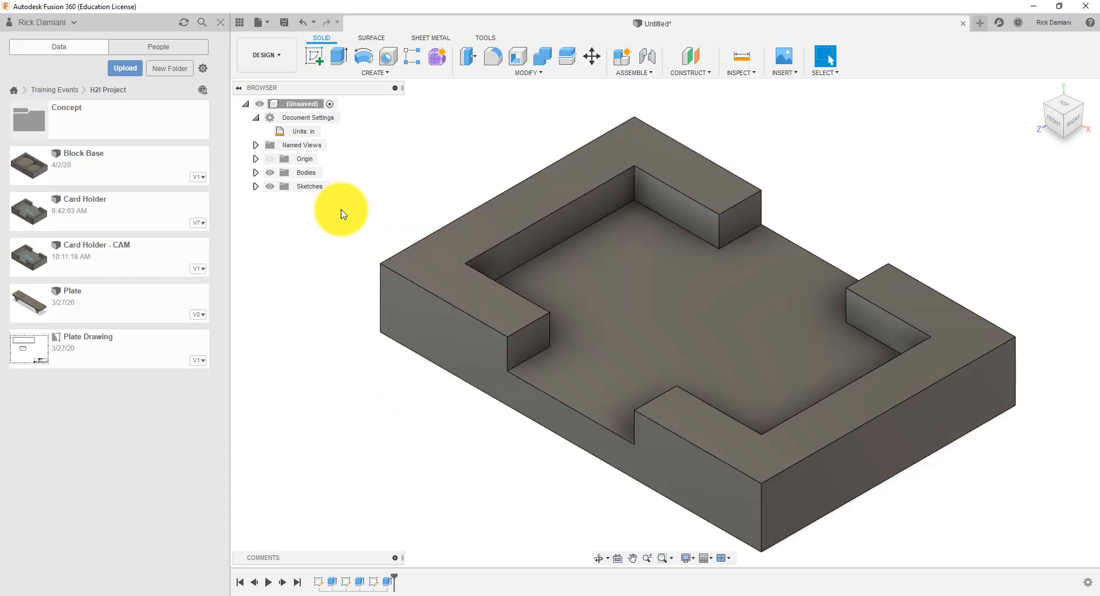
Step: Edit the pocket sketch, set both wall offsets from the block's edges to 3/8 in, and finish the sketch
left_click(356, 582)
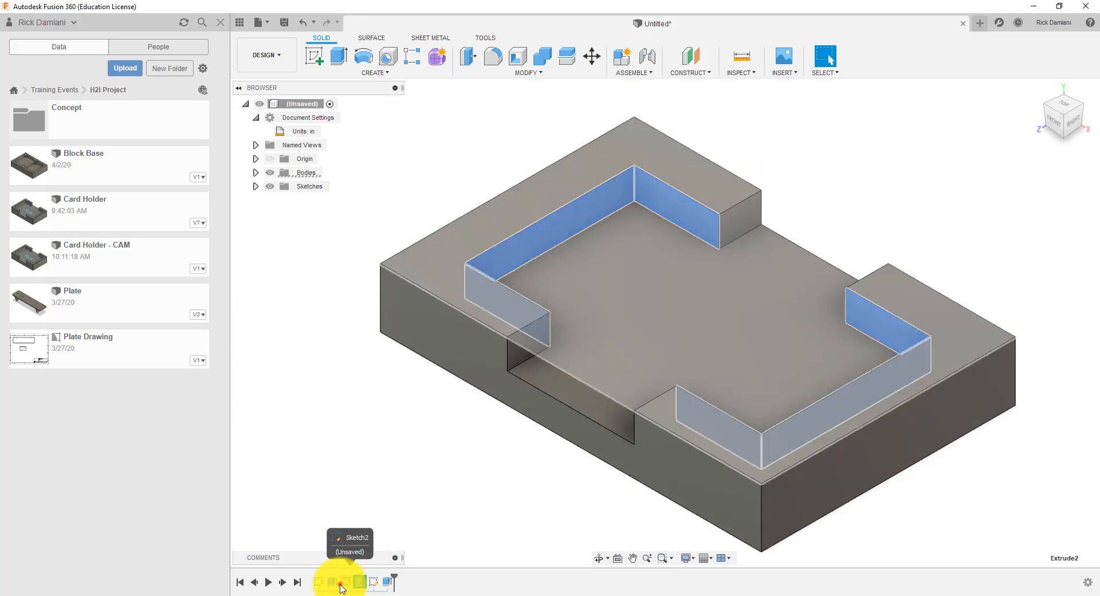
left_click(340, 583)
right_click(342, 584)
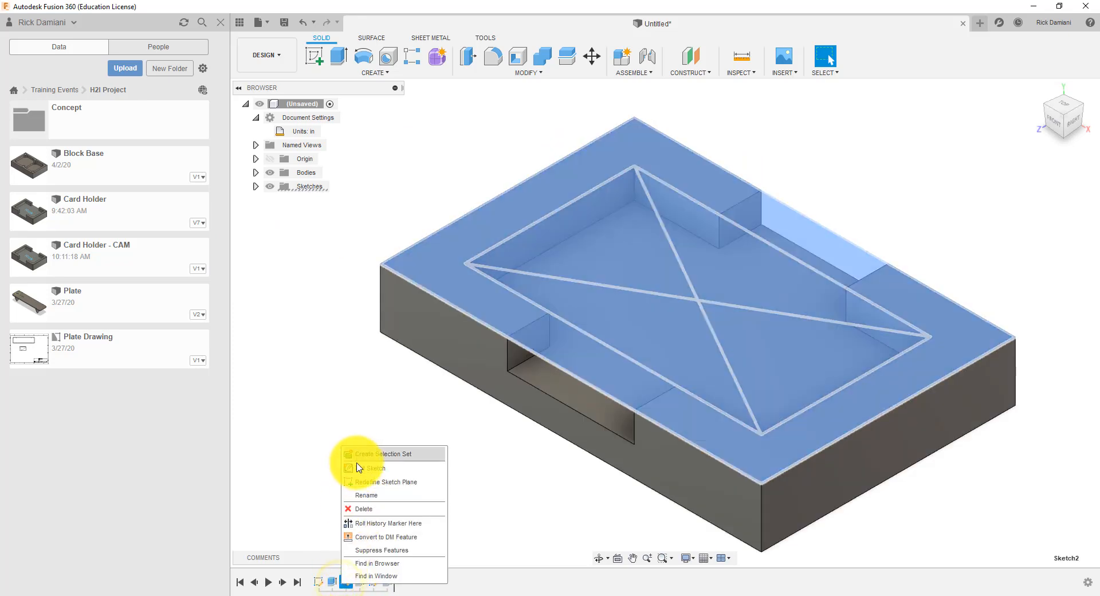
left_click(355, 469)
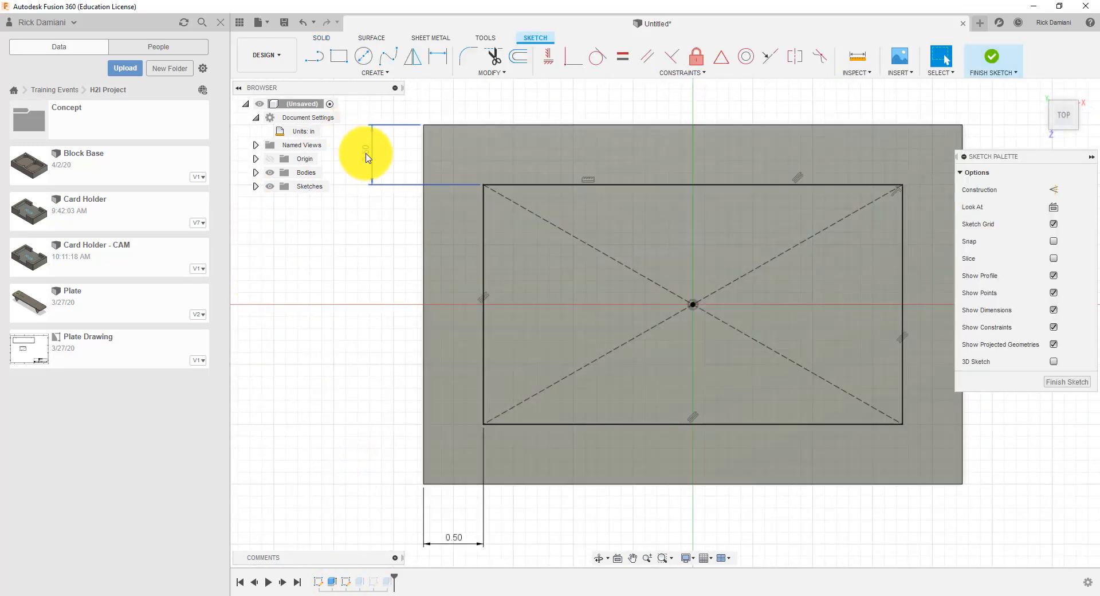
double_click(366, 154)
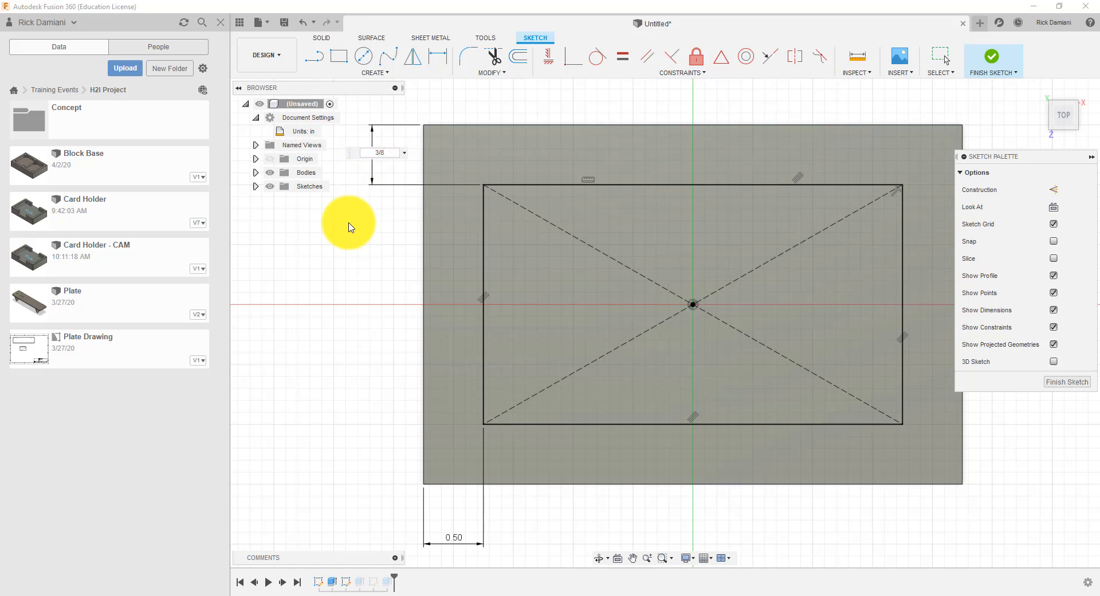
key("Return")
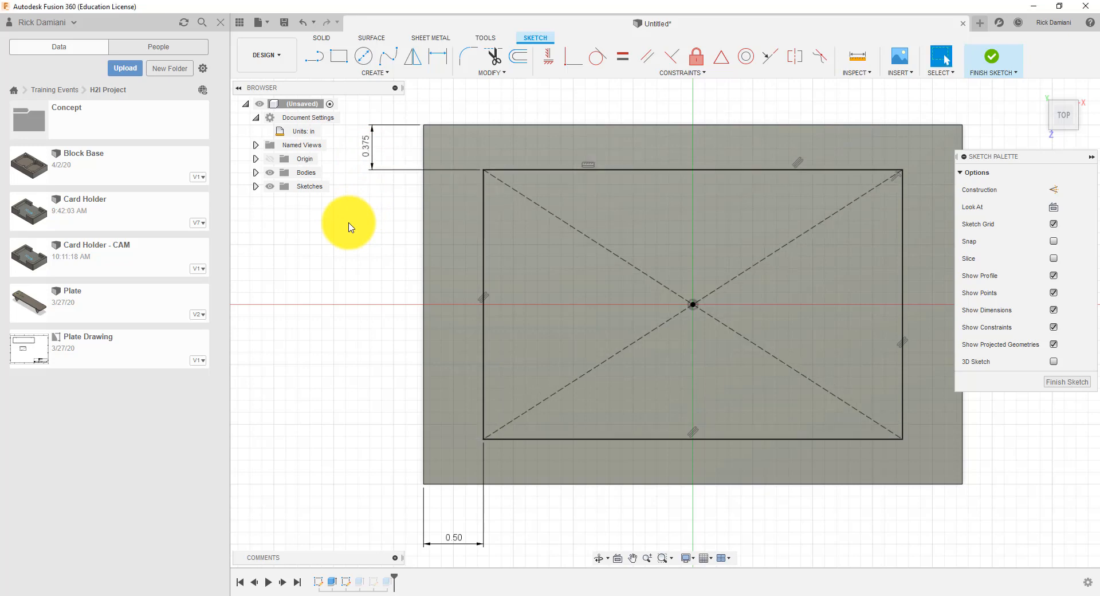
double_click(454, 542)
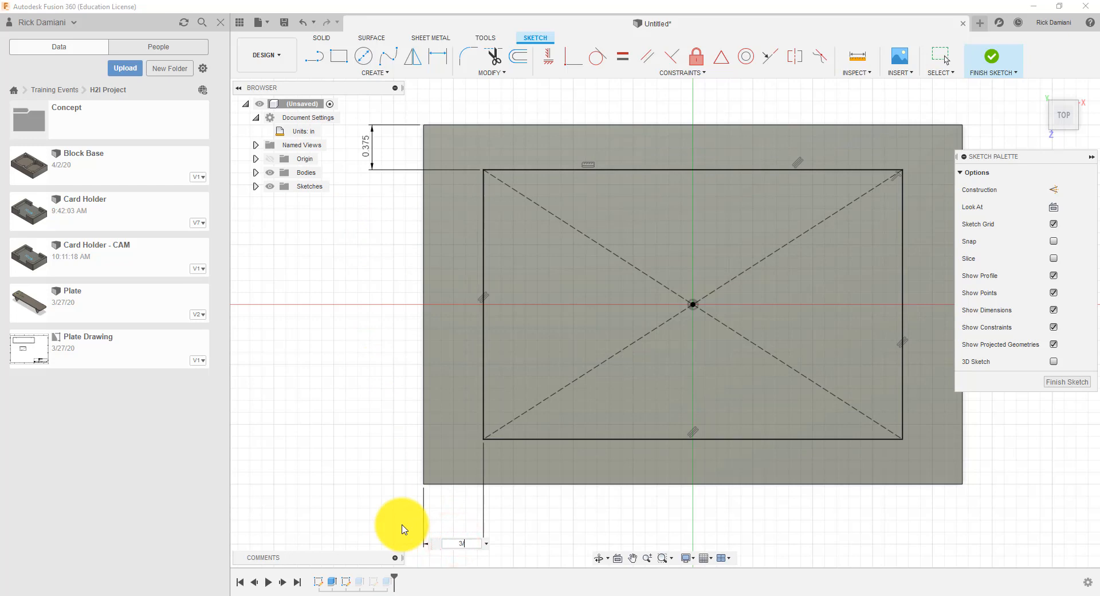
key("Return")
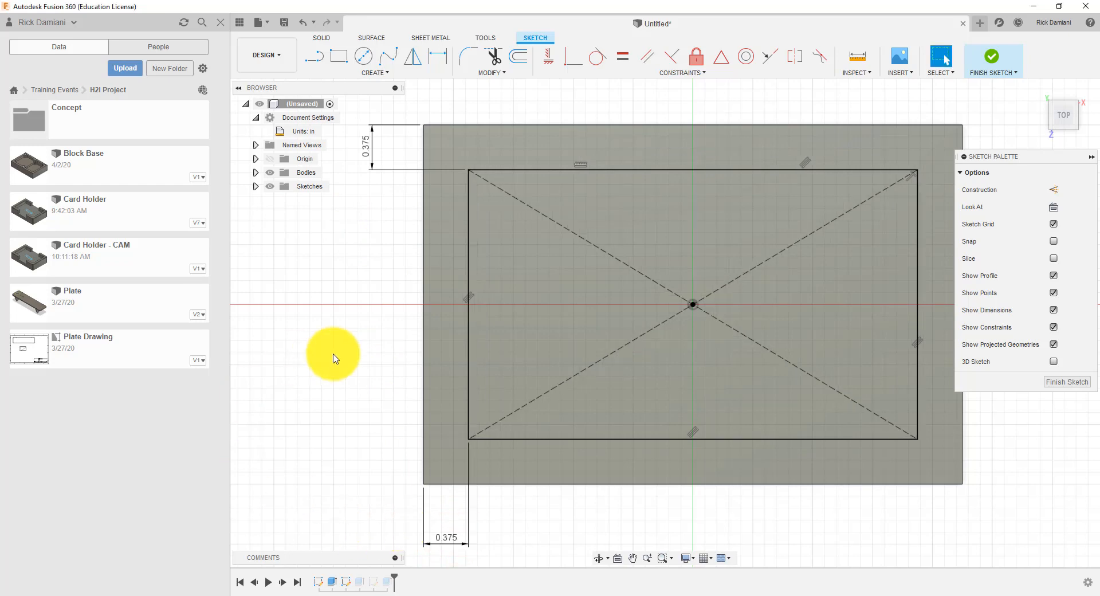
left_click(989, 69)
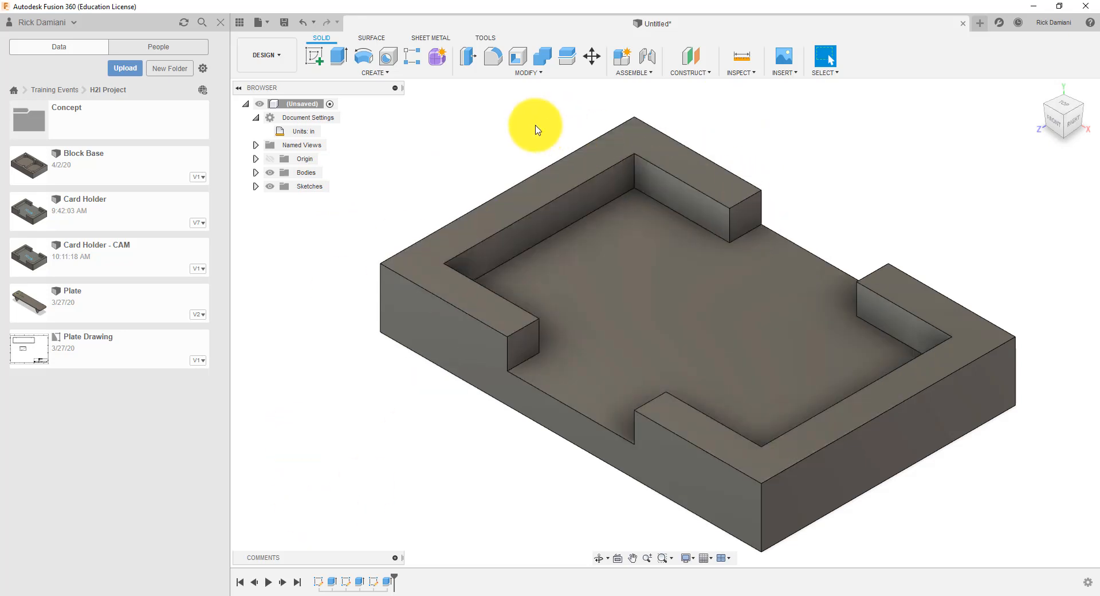
Step: Fillet the twelve vertical edges around the pocket's inner corners and the notch ends with a 0.125 in constant radius
left_click(492, 57)
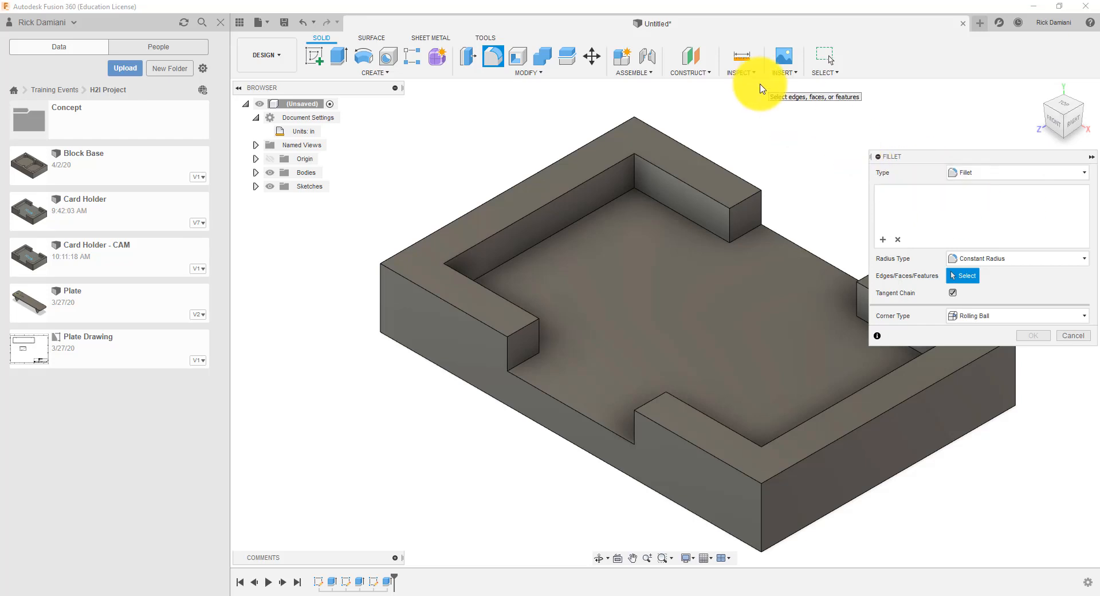
left_click(634, 180)
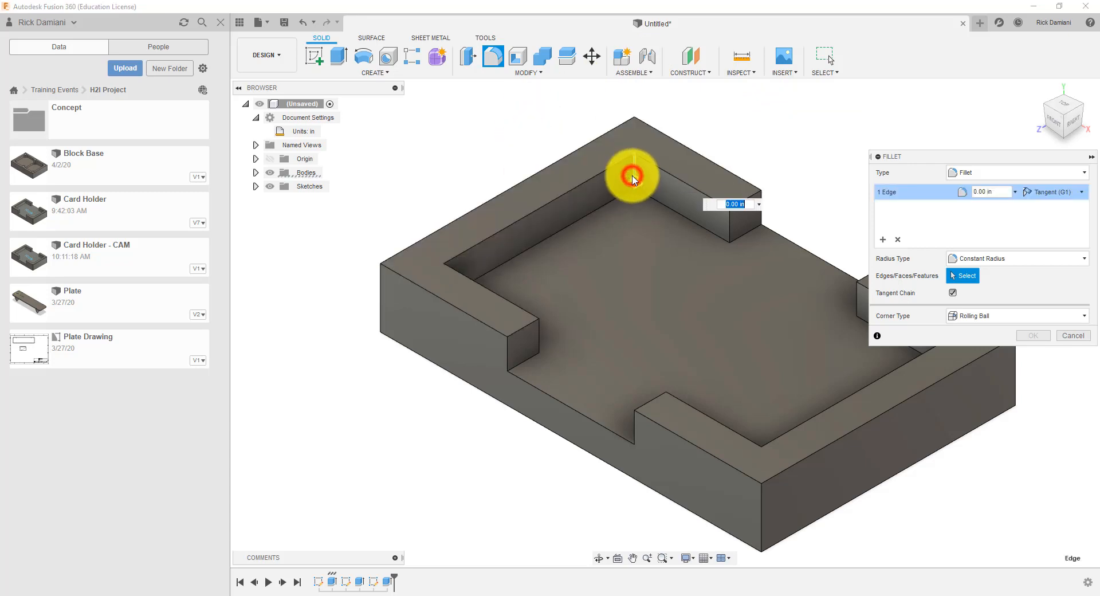
left_click(730, 222)
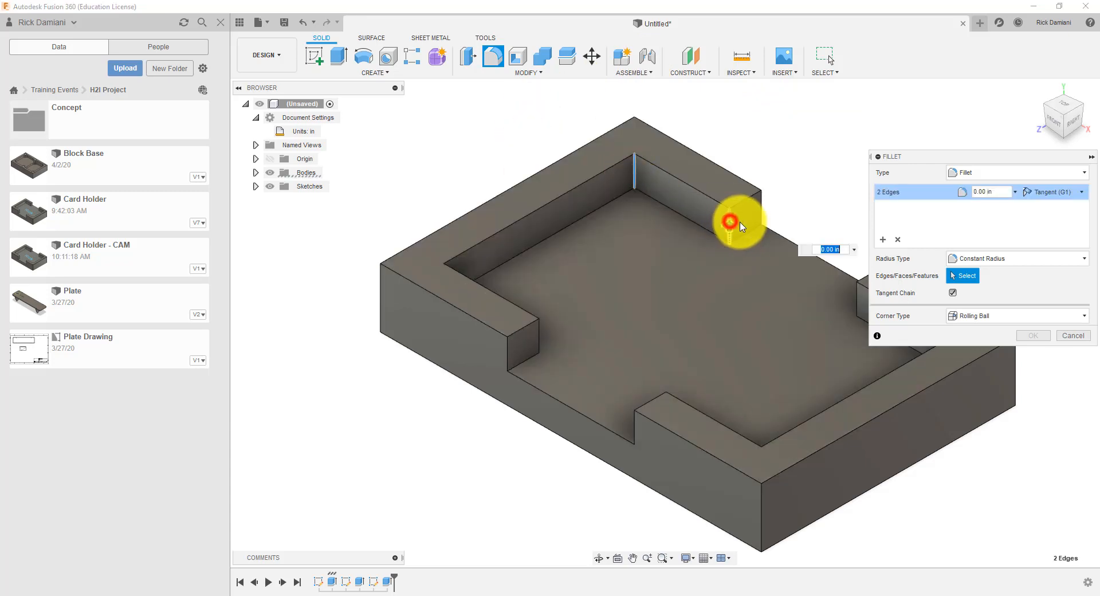
left_click(761, 210)
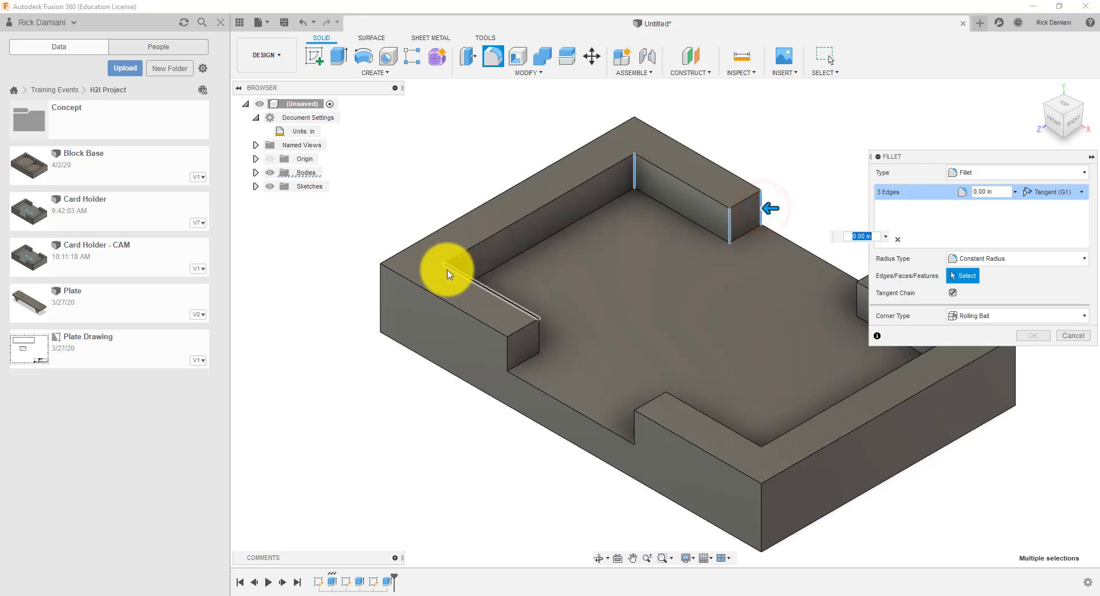
left_click(444, 270)
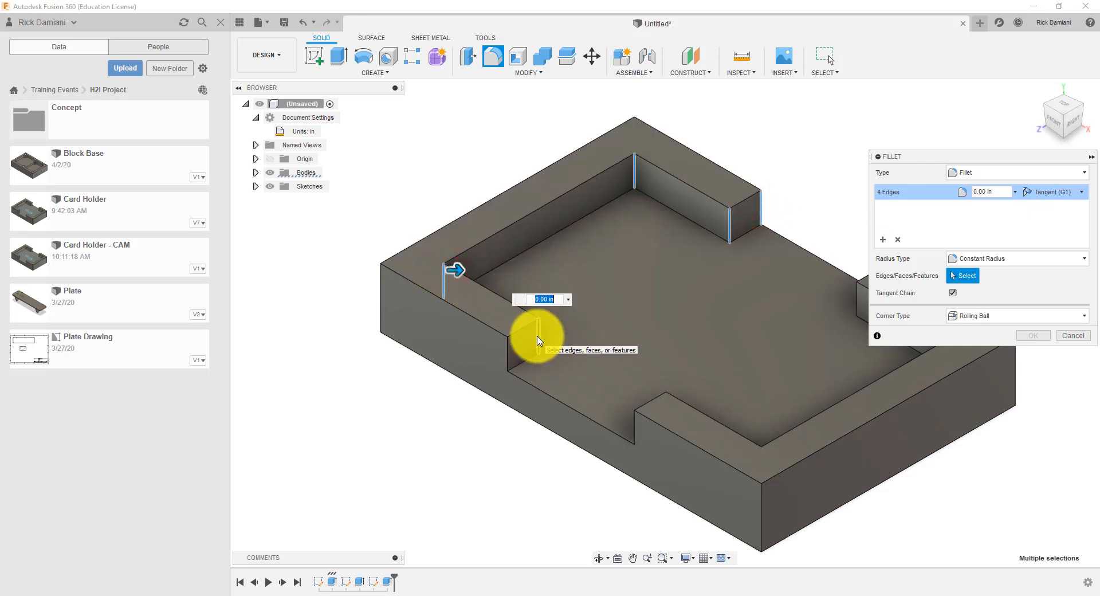
left_click(507, 354)
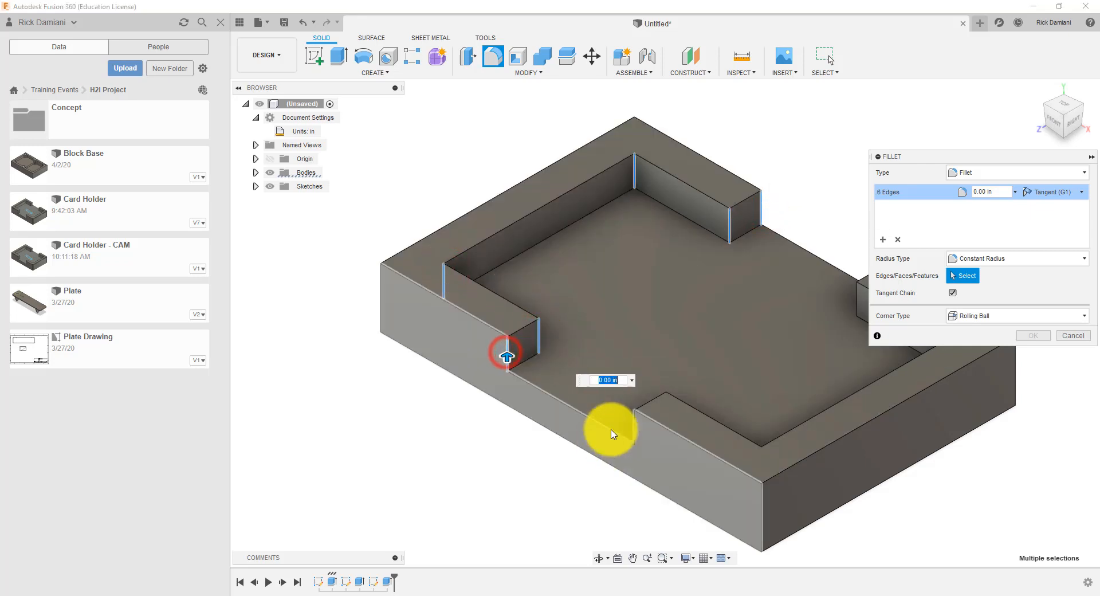
left_click(636, 430)
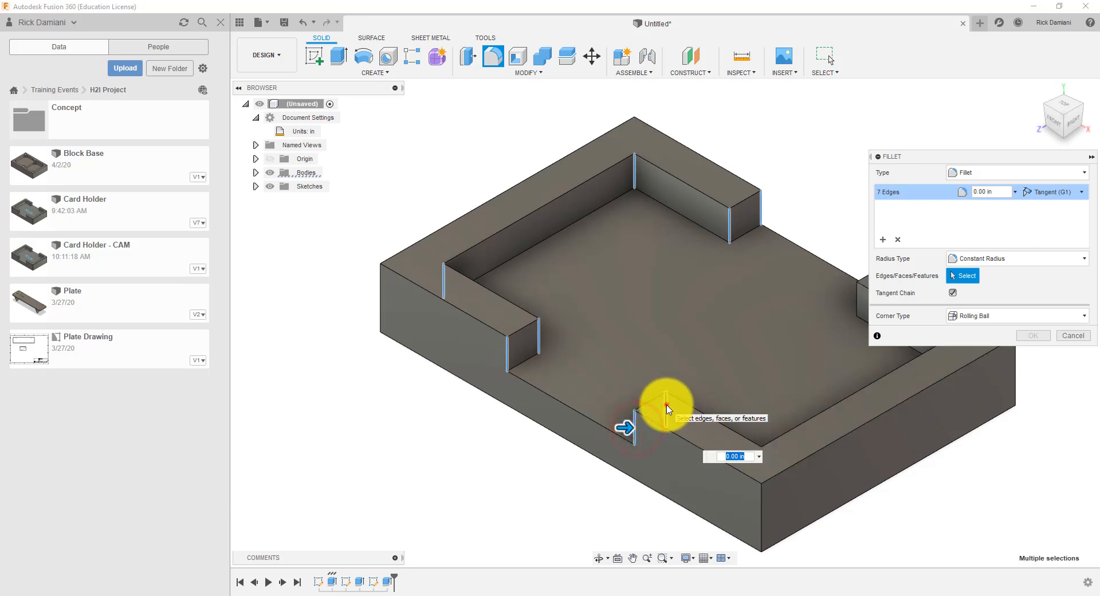
left_click(666, 406)
middle_click_drag(705, 326, 573, 295)
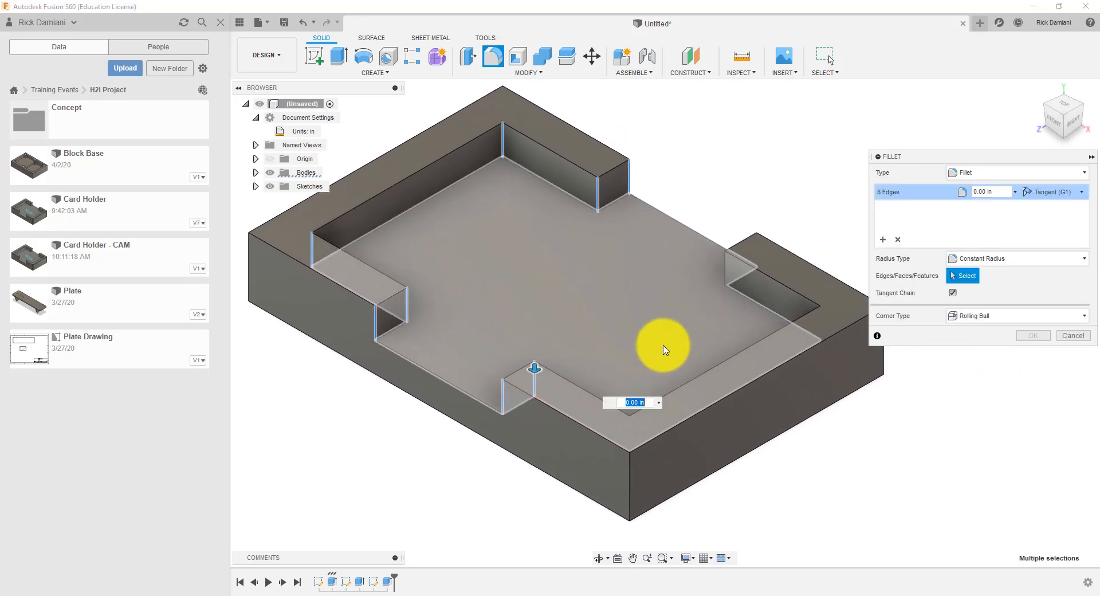
left_click(630, 429)
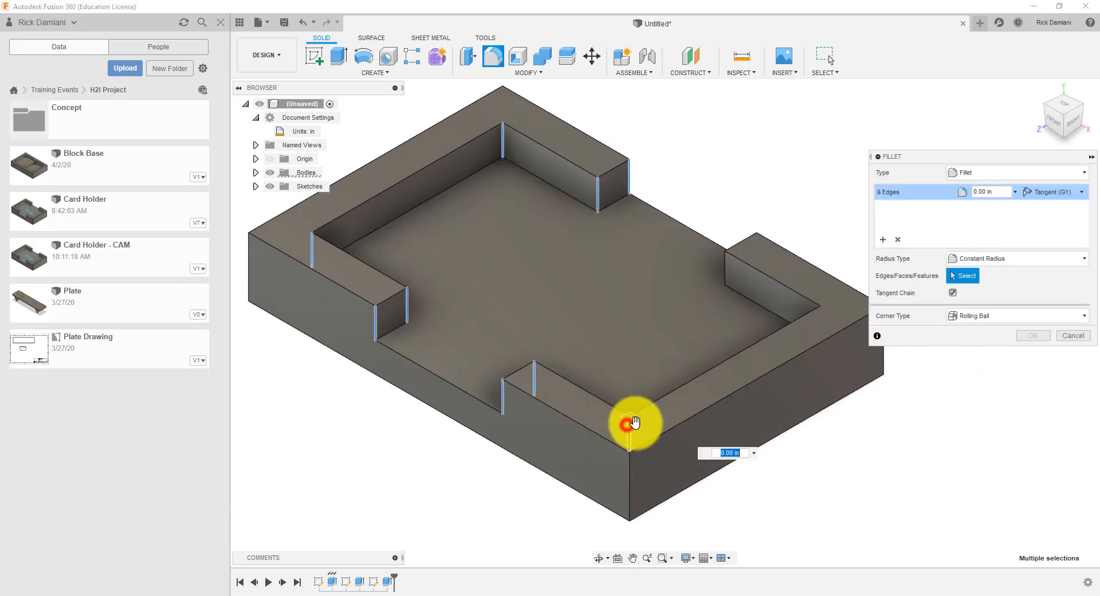
left_click(819, 321)
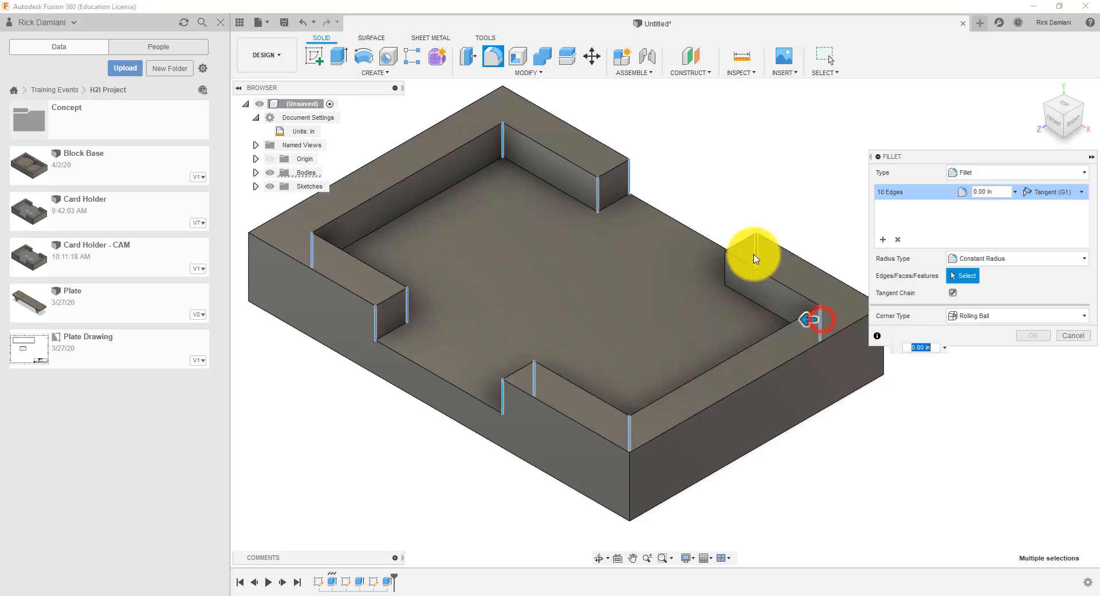
left_click(725, 266)
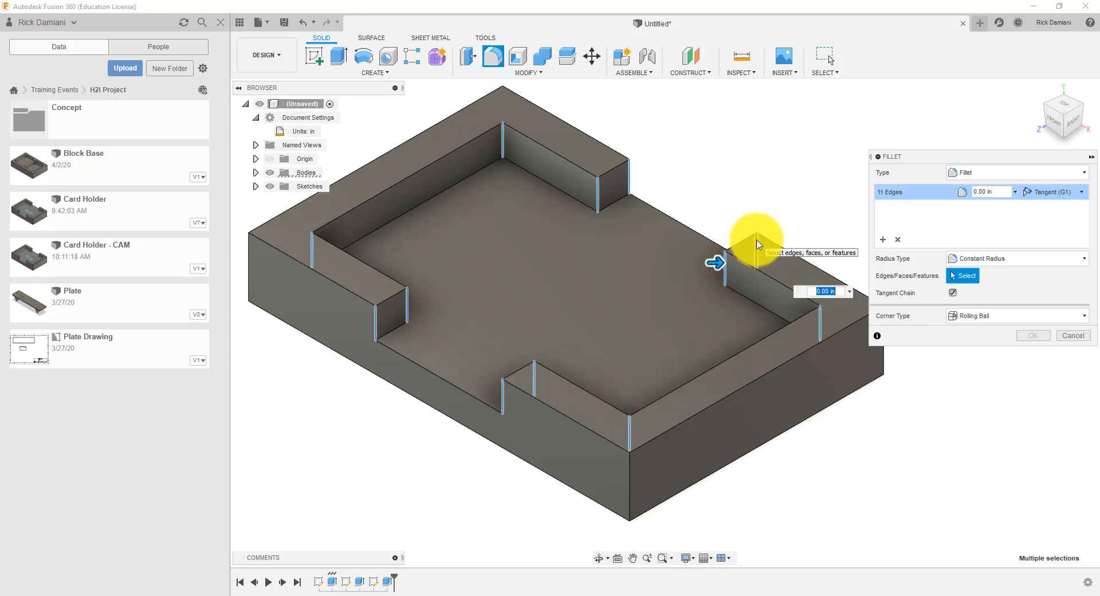
left_click(756, 244)
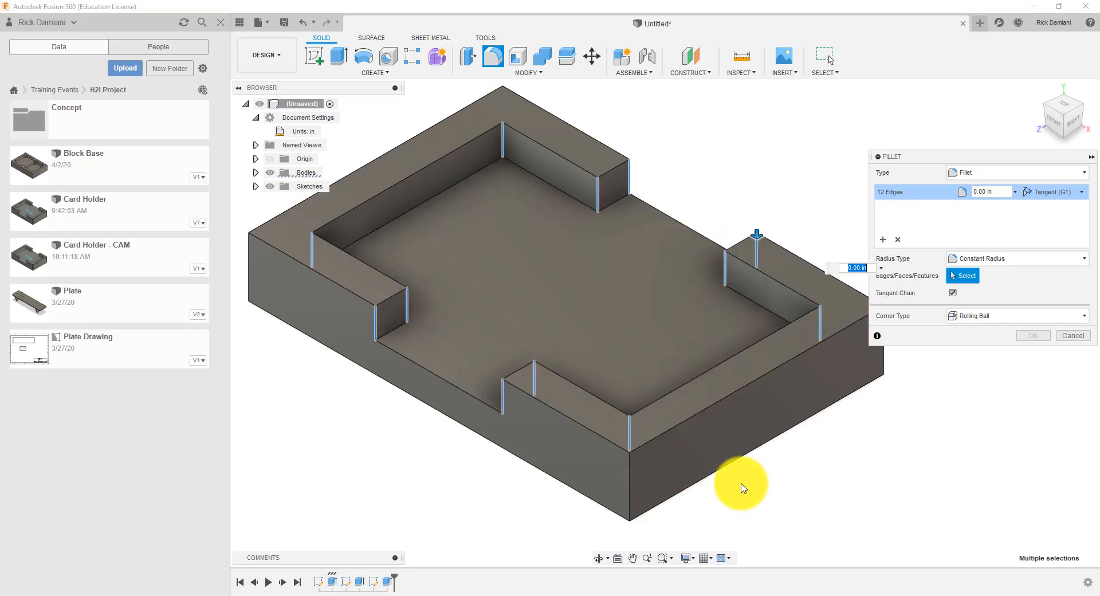
left_click(995, 192)
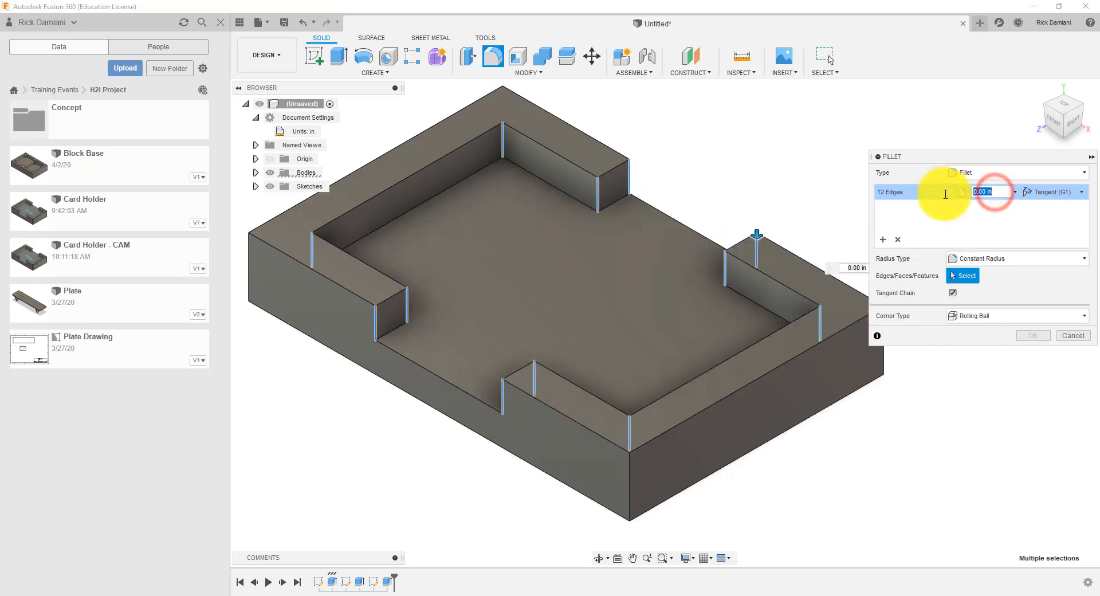
type(".12")
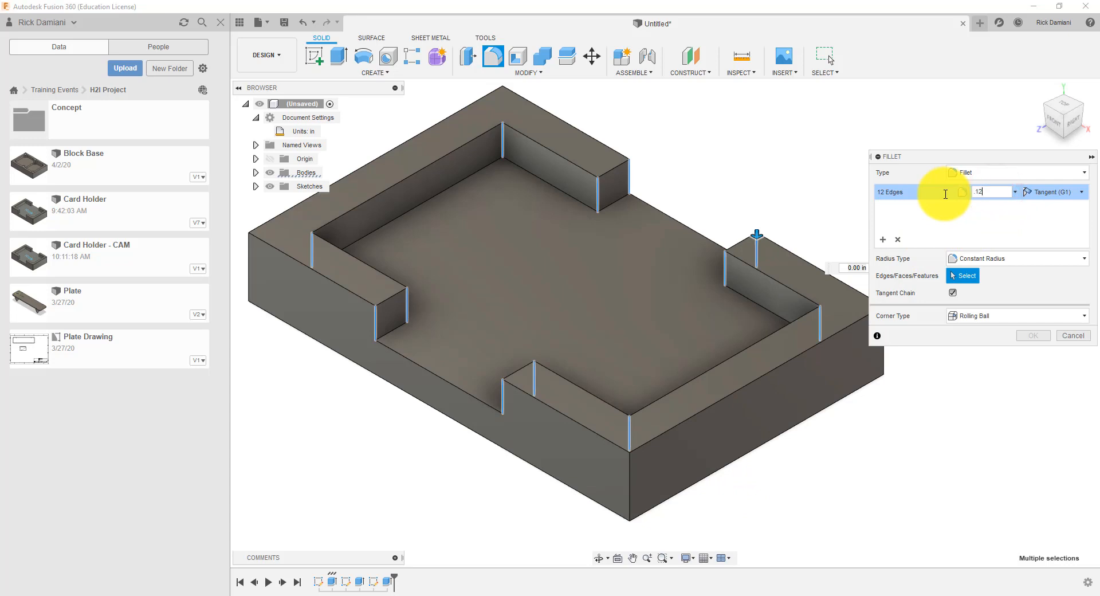
type("5")
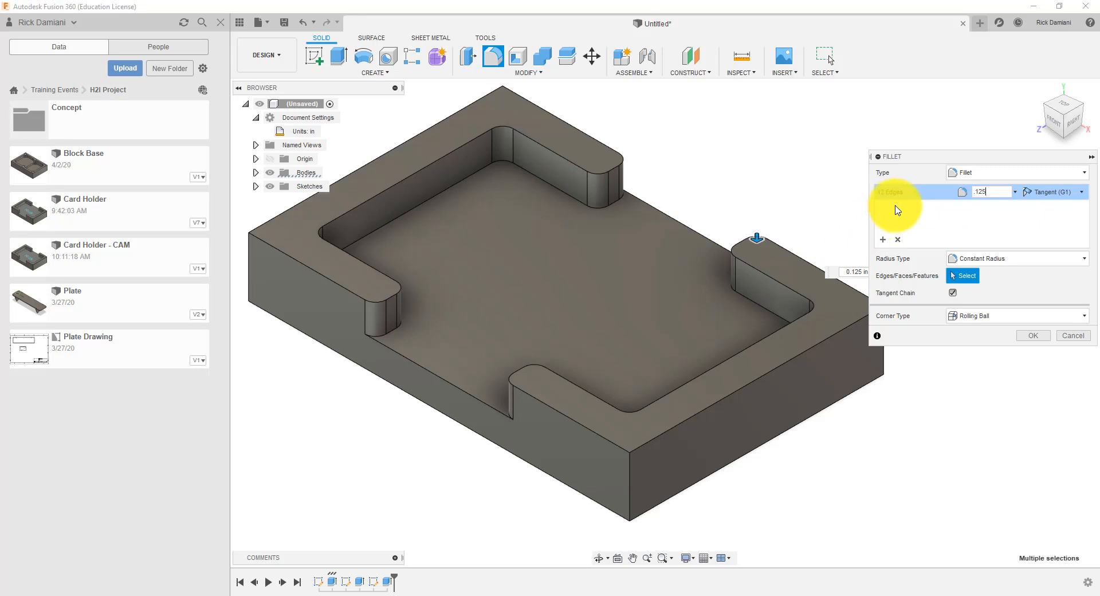
Step: Add the block's four outer vertical corner edges as a second selection set with a 0.125 in radius and complete the fillet
left_click(882, 241)
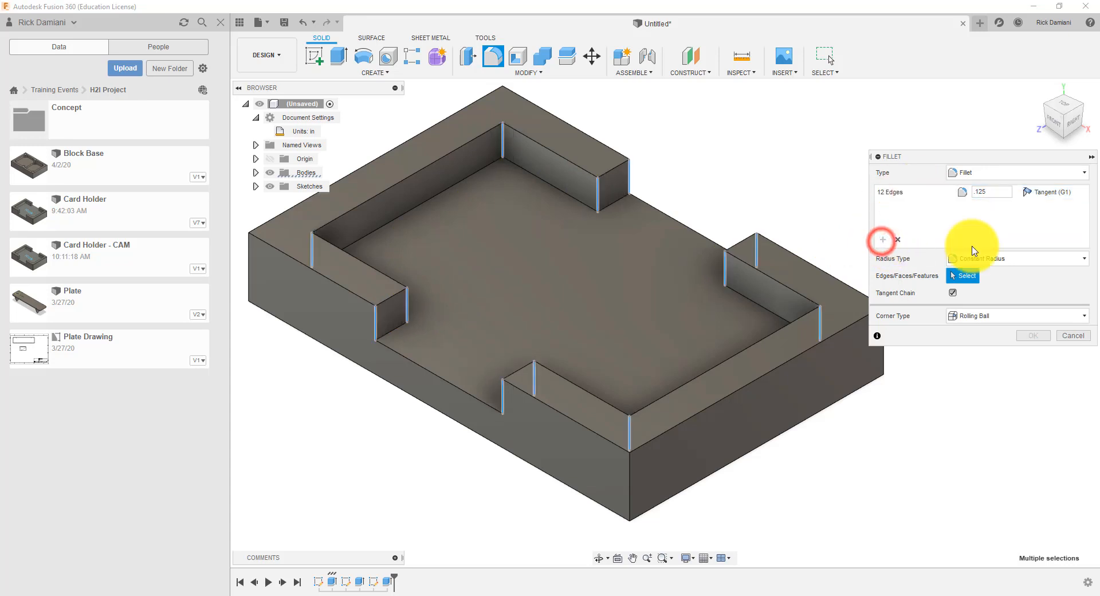
left_click(629, 471)
left_click(882, 364)
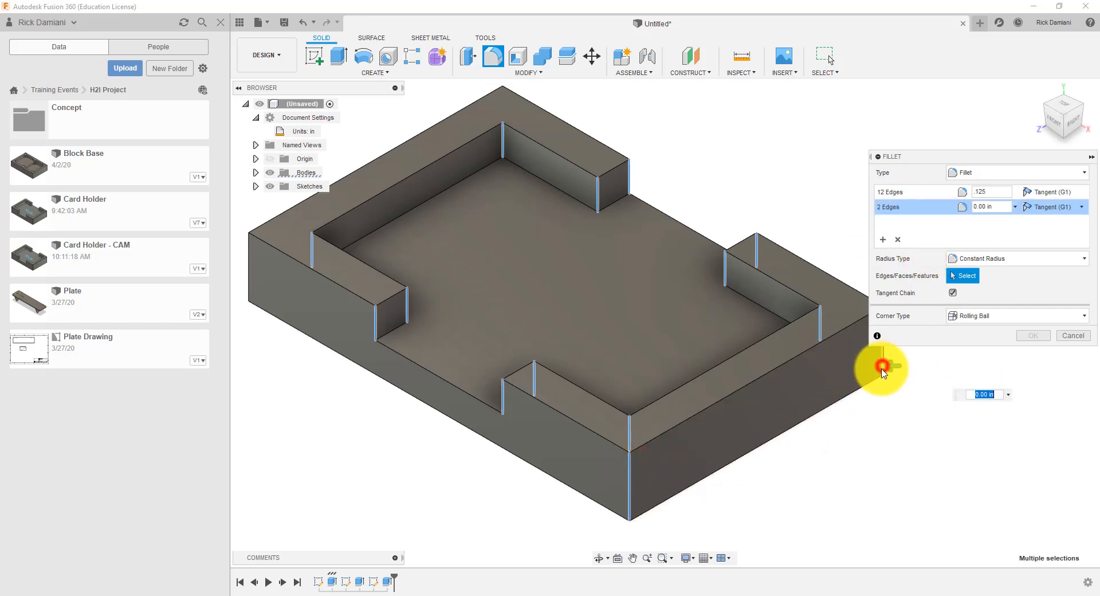
left_click(502, 109)
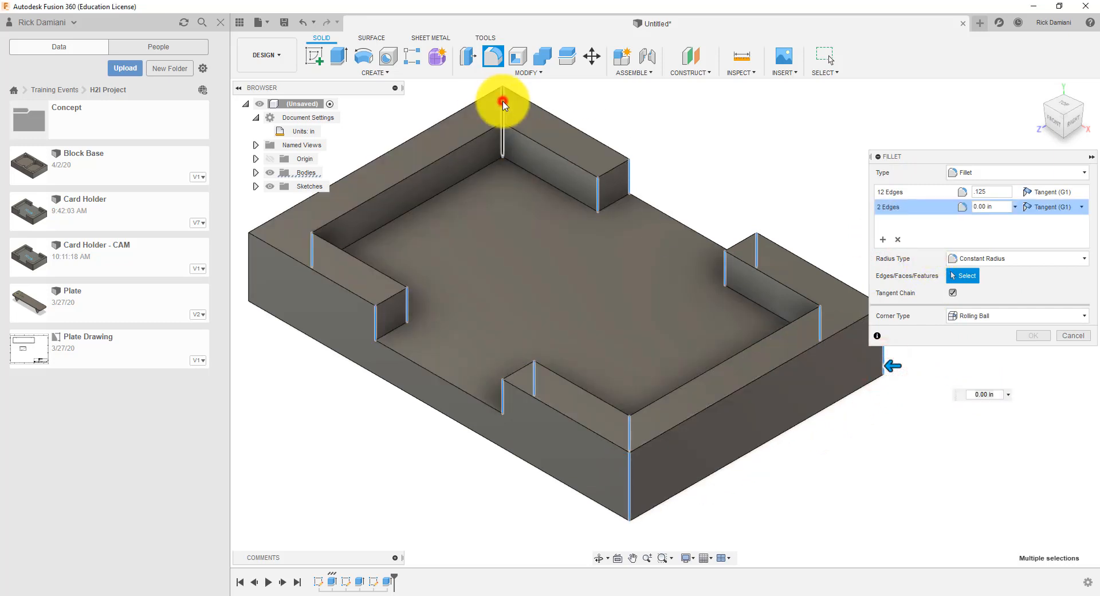
left_click(248, 263)
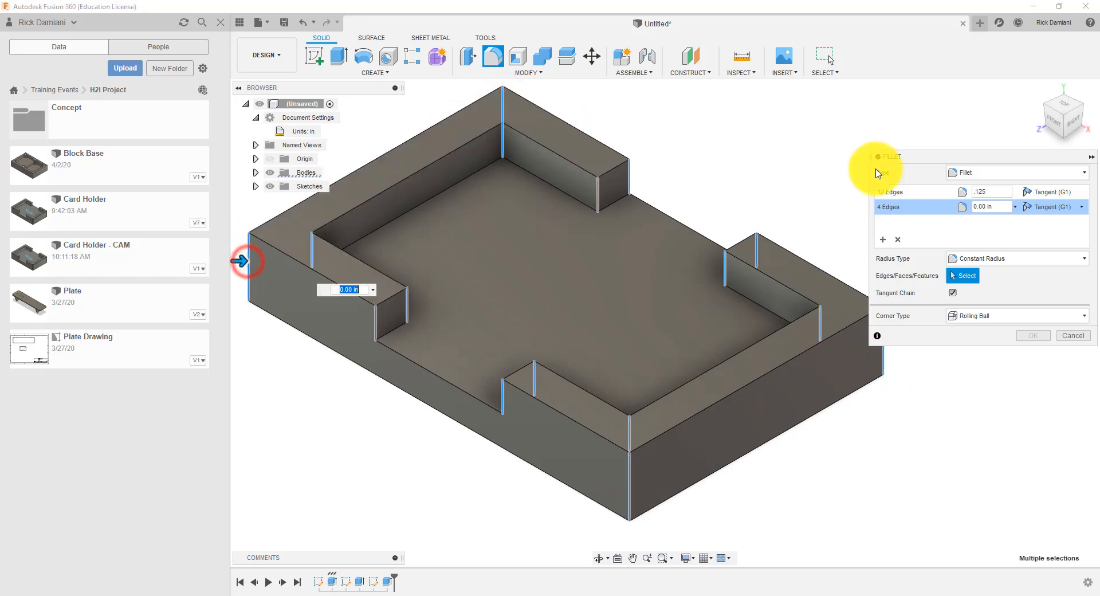
left_click(1000, 207)
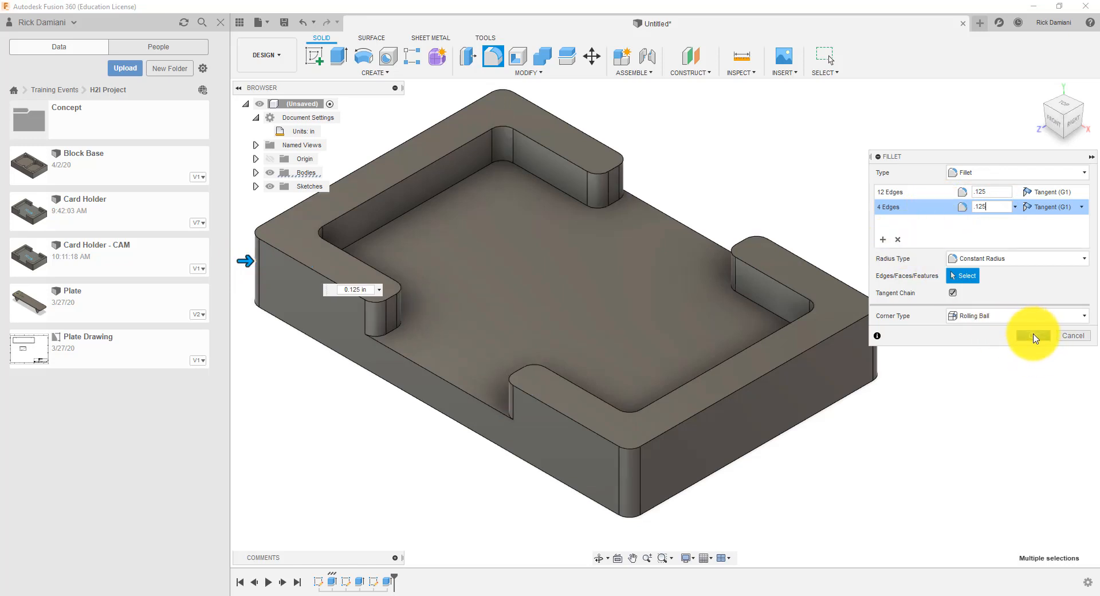
left_click(1035, 336)
middle_click_drag(577, 272, 740, 279)
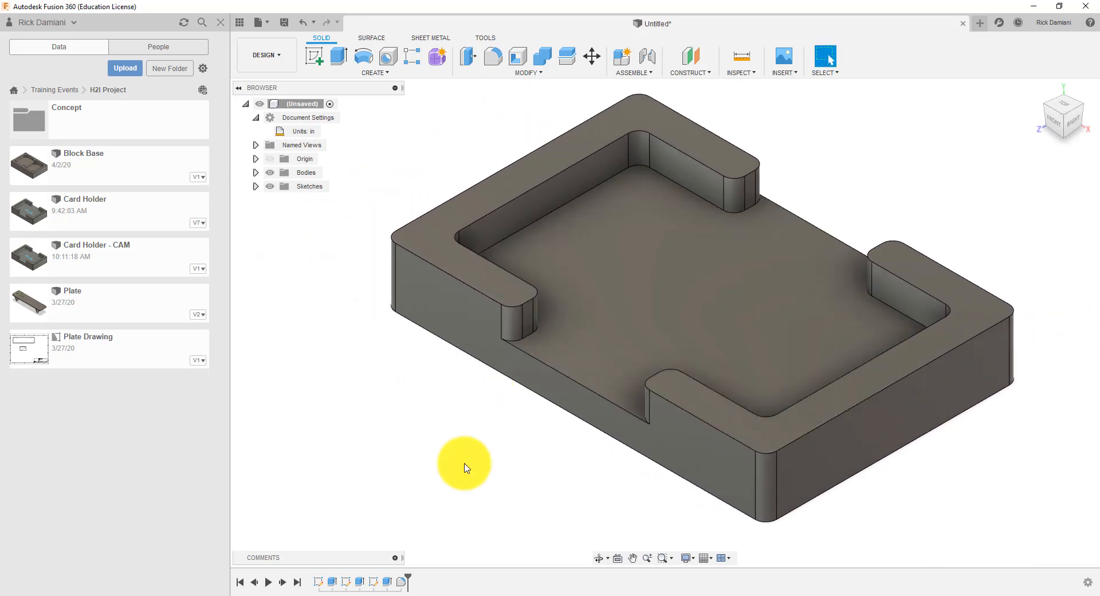
Step: Chamfer the upper edge loops of both raised wall sections with an equal distance of 0.05 in
middle_click_drag(518, 498, 530, 489)
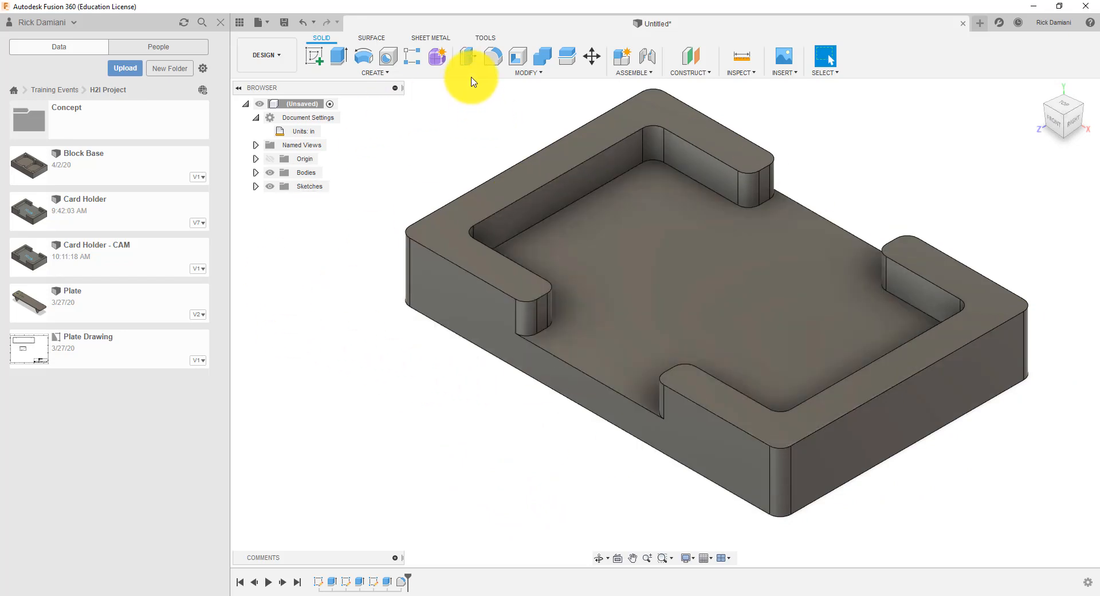
left_click(527, 75)
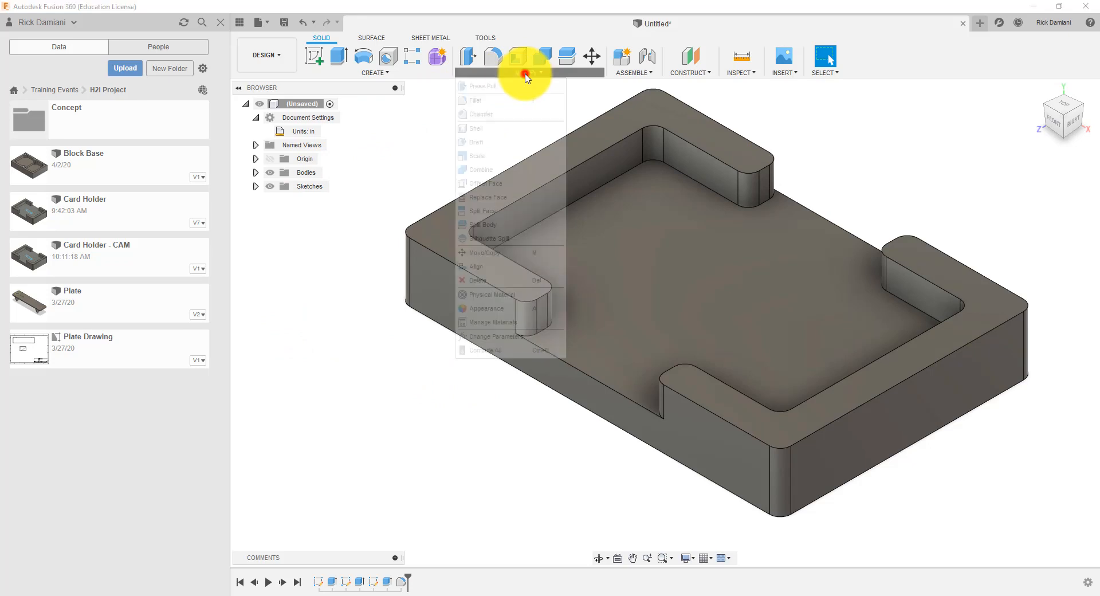
left_click(491, 114)
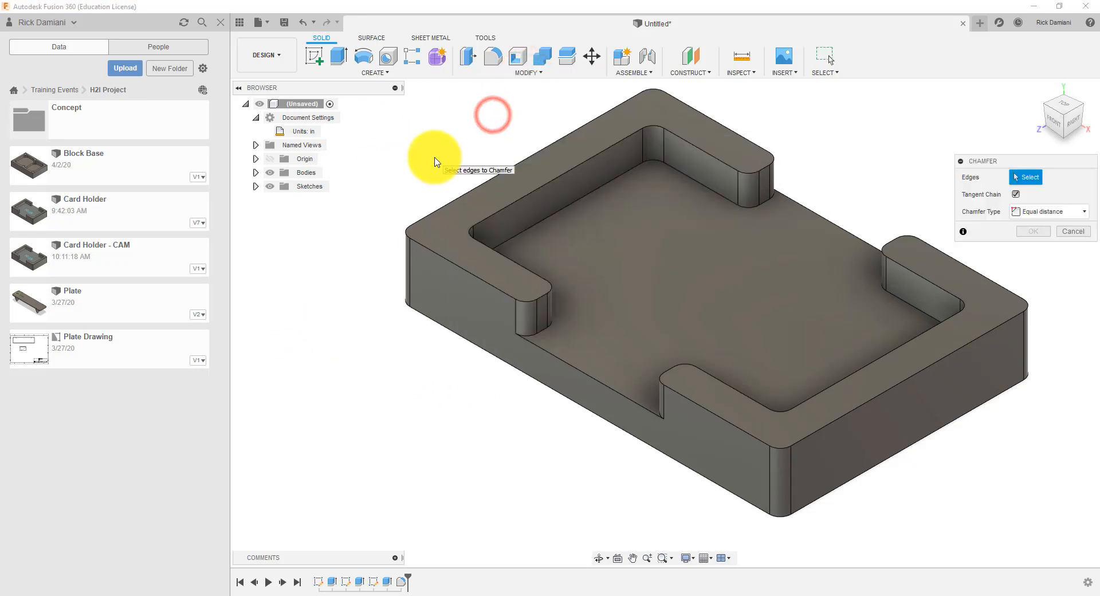
left_click(595, 122)
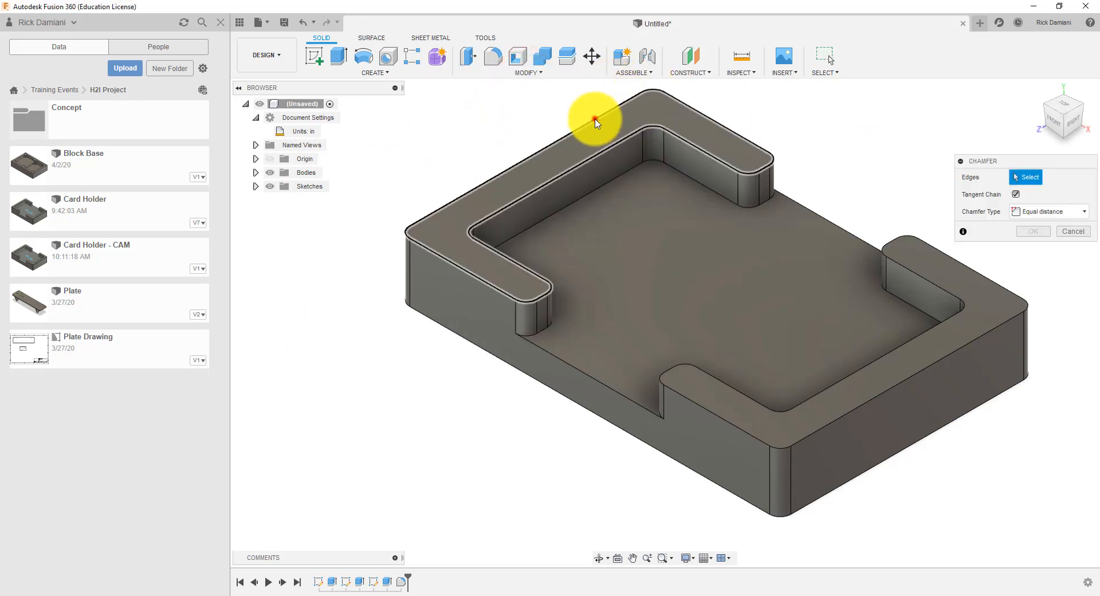
left_click(596, 122)
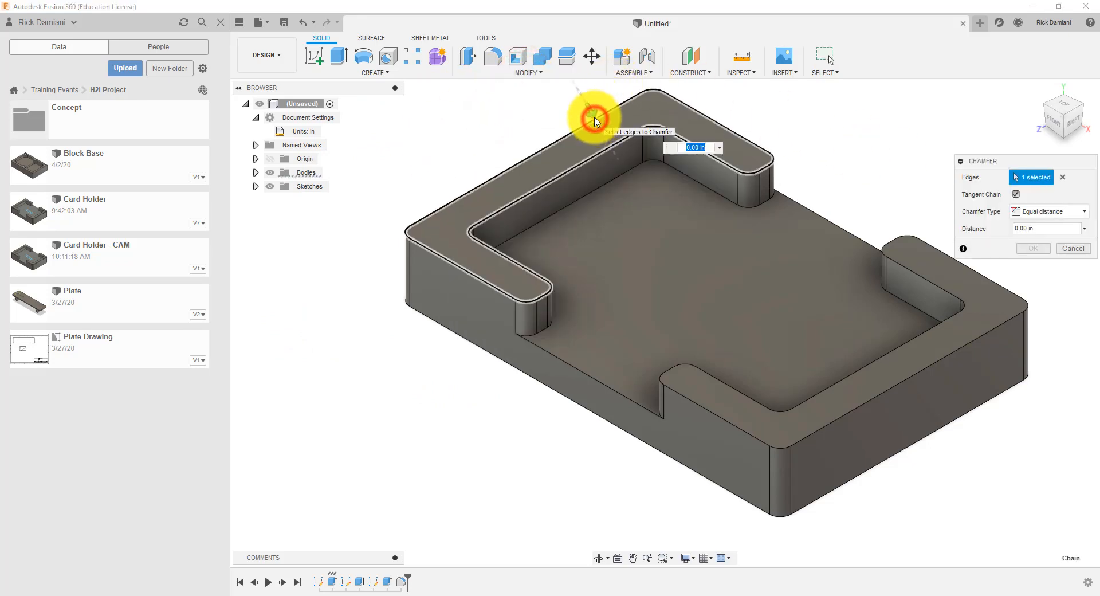
left_click(923, 243)
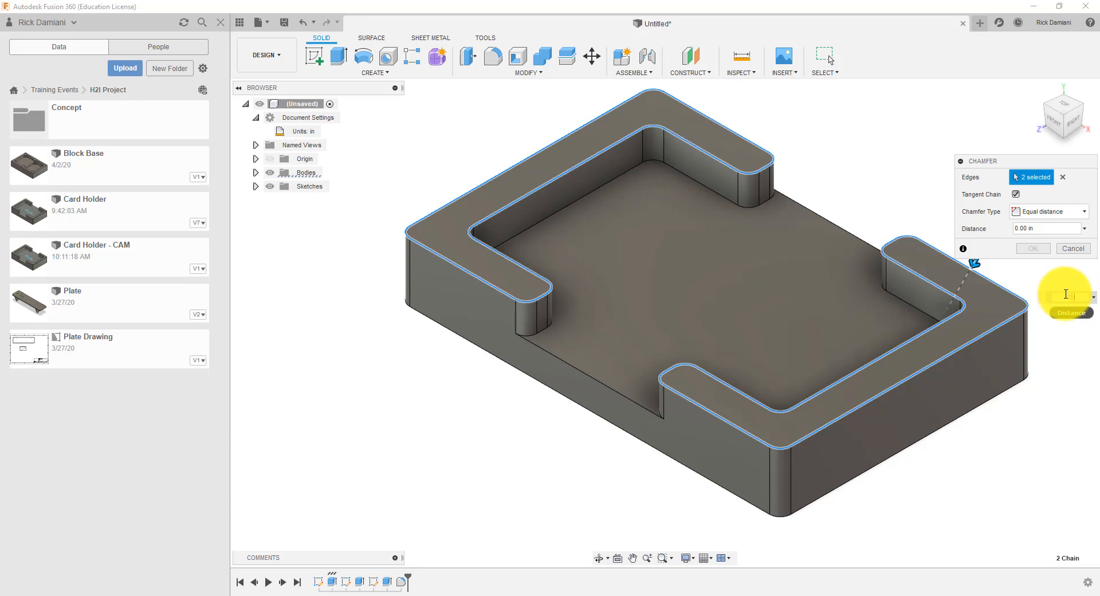
type(".05")
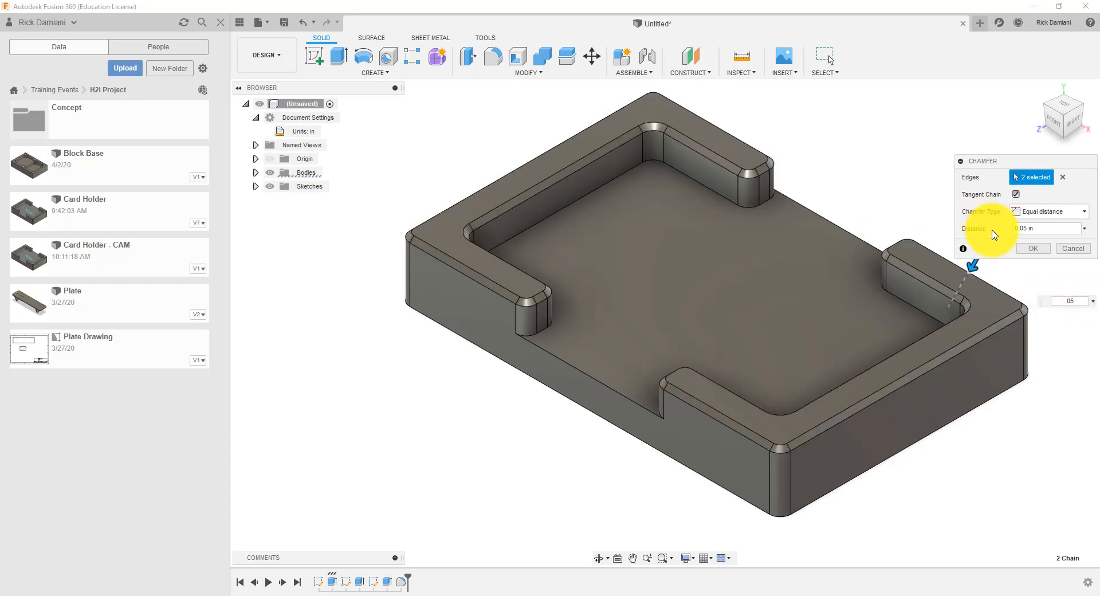
left_click(1024, 248)
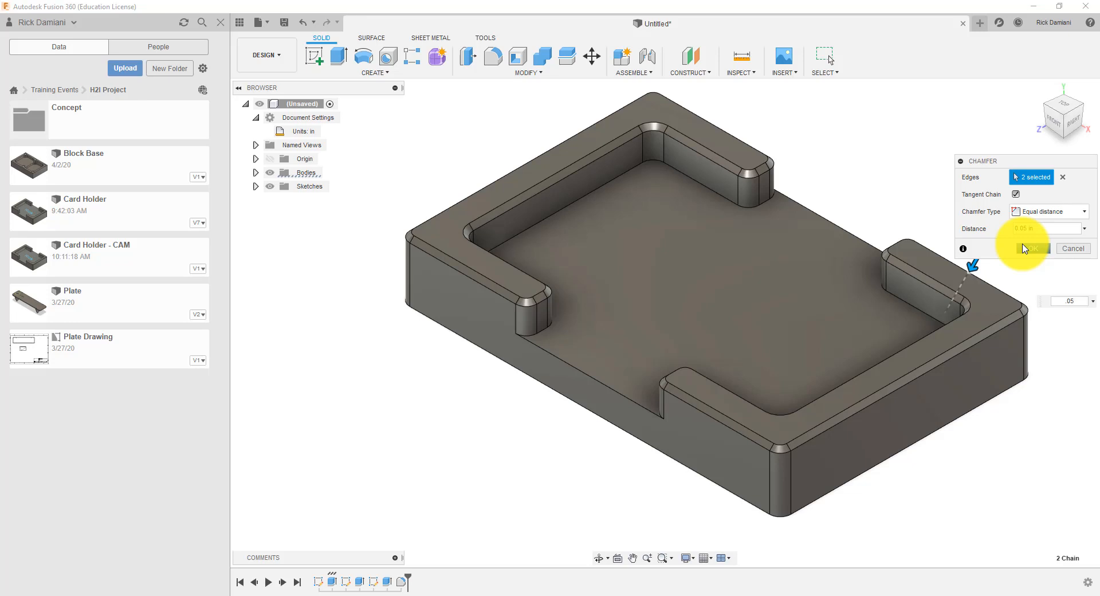
Step: Create a new sketch on the pocket's floor face
middle_click_drag(557, 380, 513, 401)
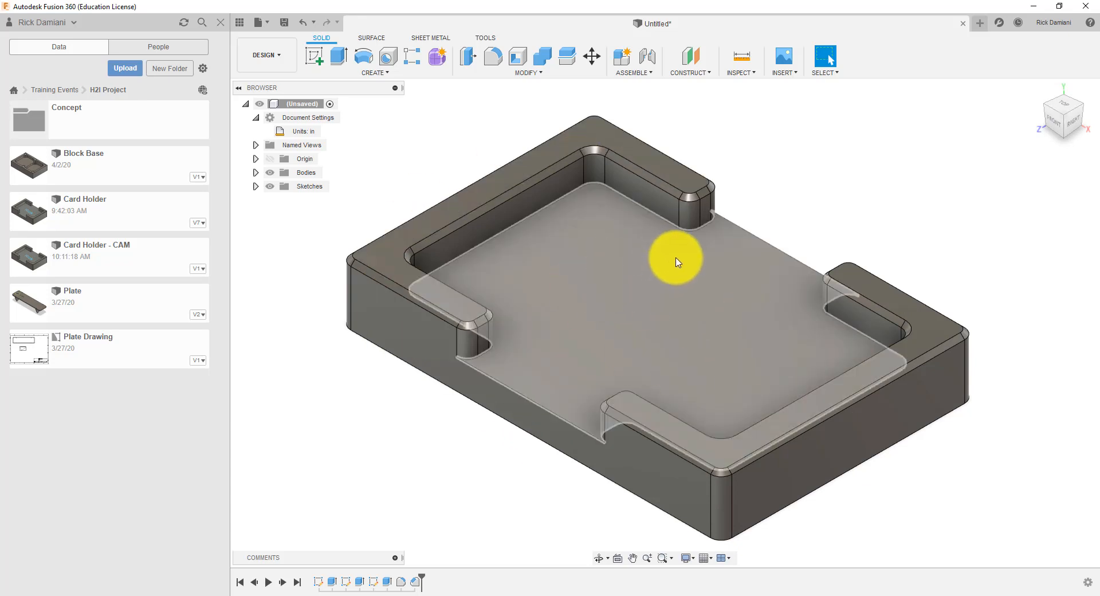
left_click(637, 299)
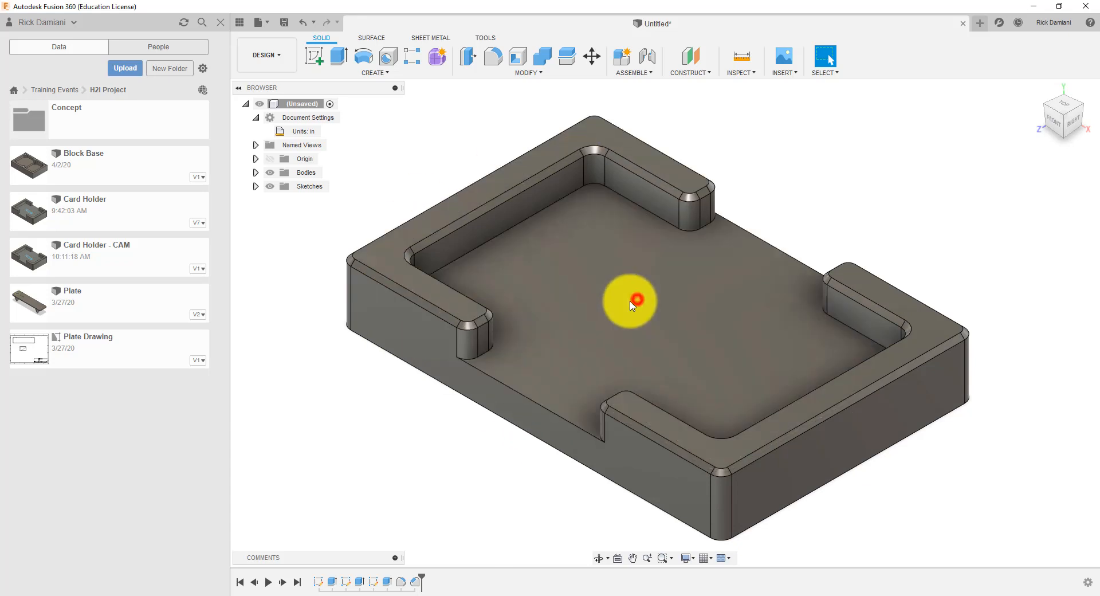
left_click(571, 286)
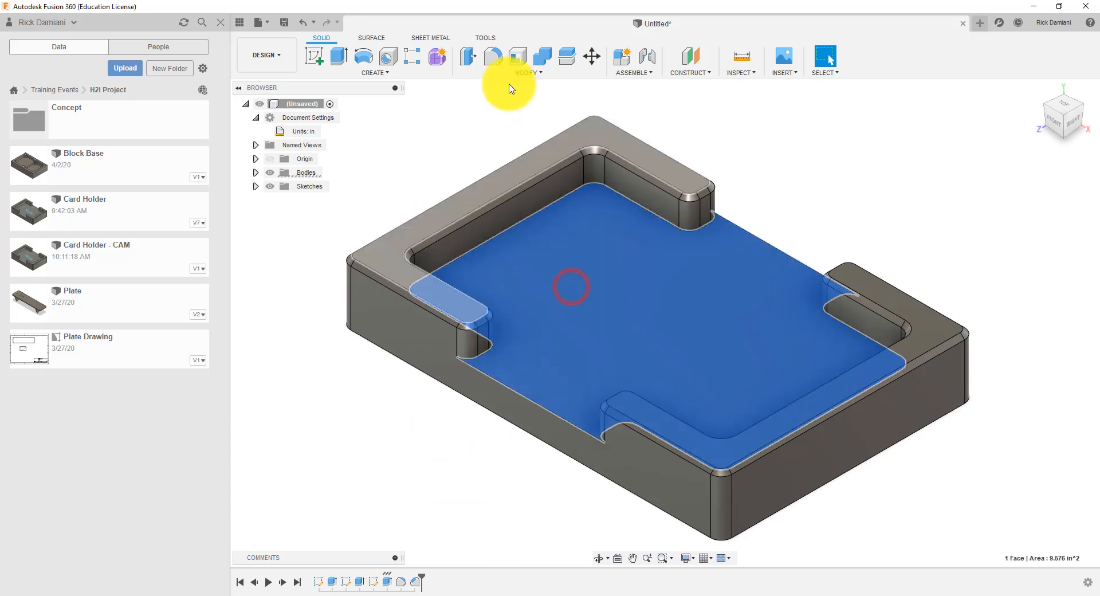
left_click(320, 62)
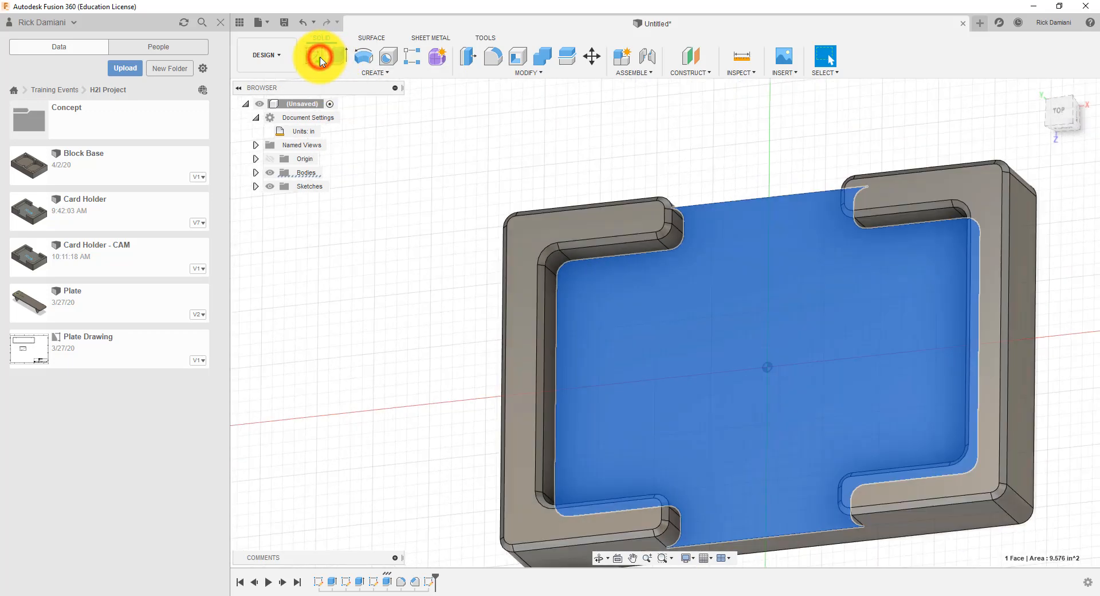
middle_click_drag(735, 370, 512, 246)
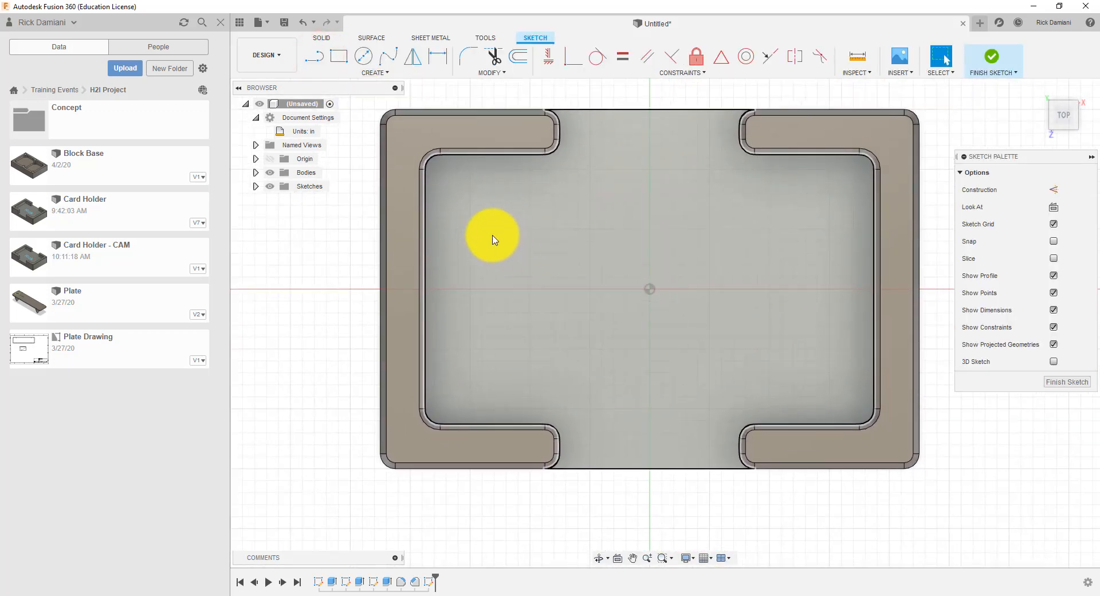
middle_click_drag(572, 225, 555, 253)
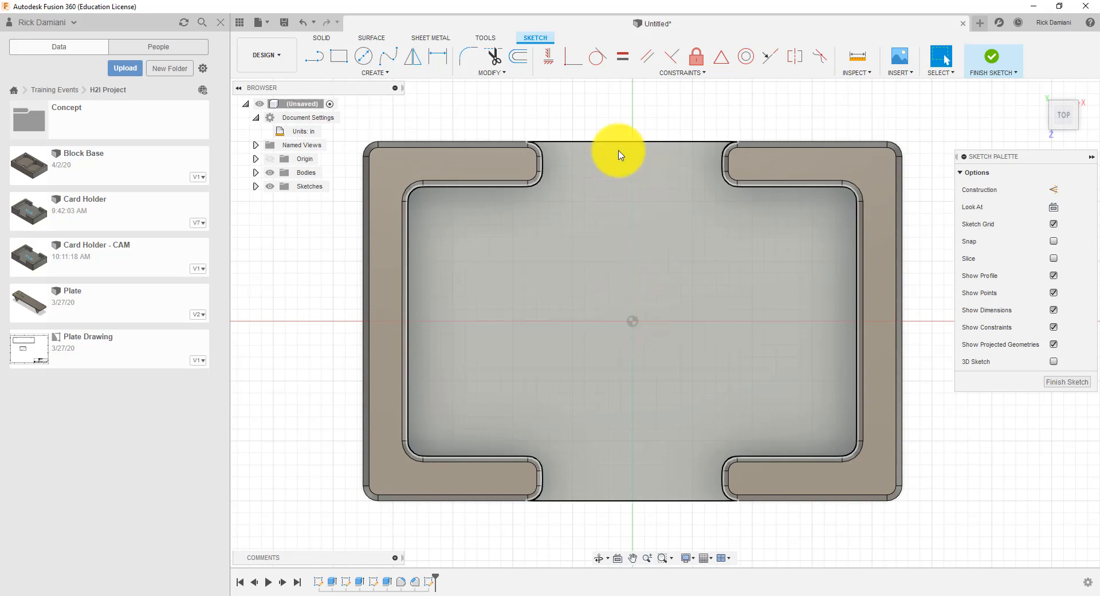
Step: Place sketch text with the owner's first name on the pocket floor and rotate it to -180 degrees so it reads upright
left_click(379, 72)
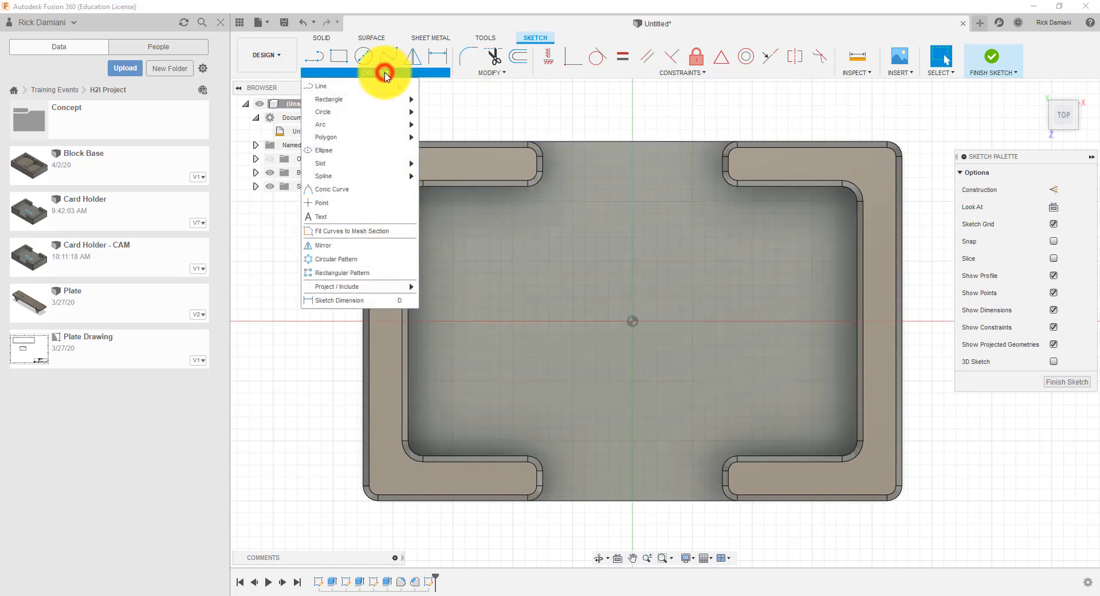
left_click(348, 217)
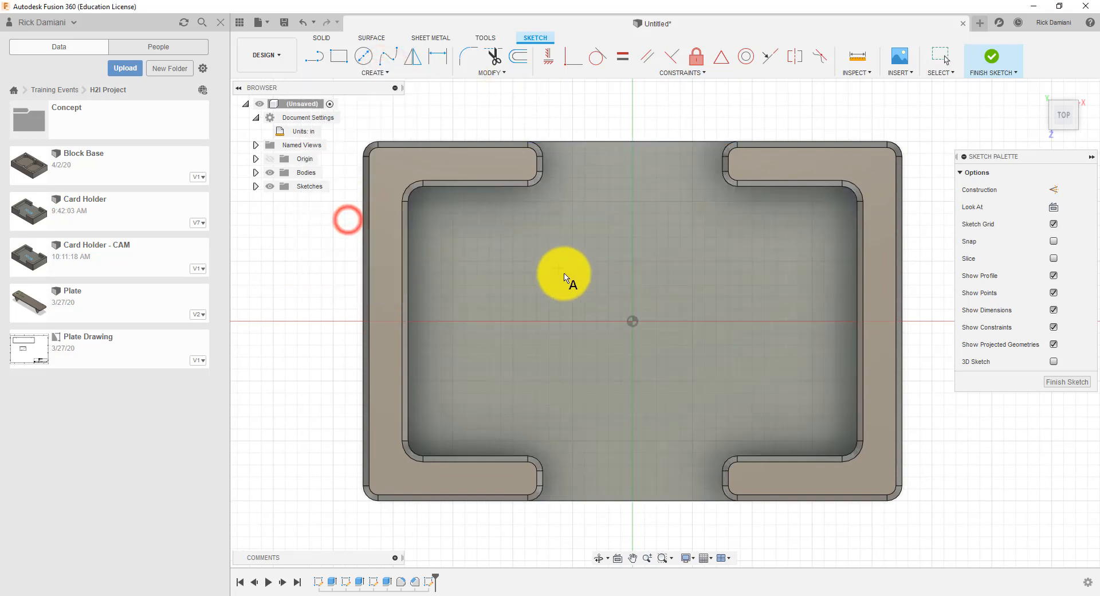
left_click(565, 387)
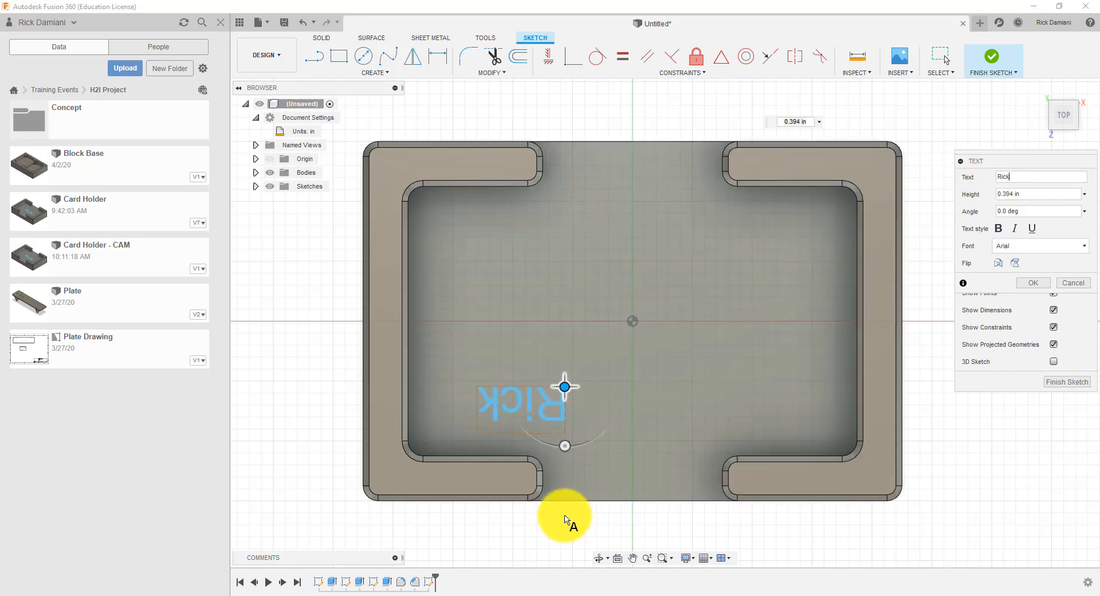
left_click_drag(563, 446, 565, 312)
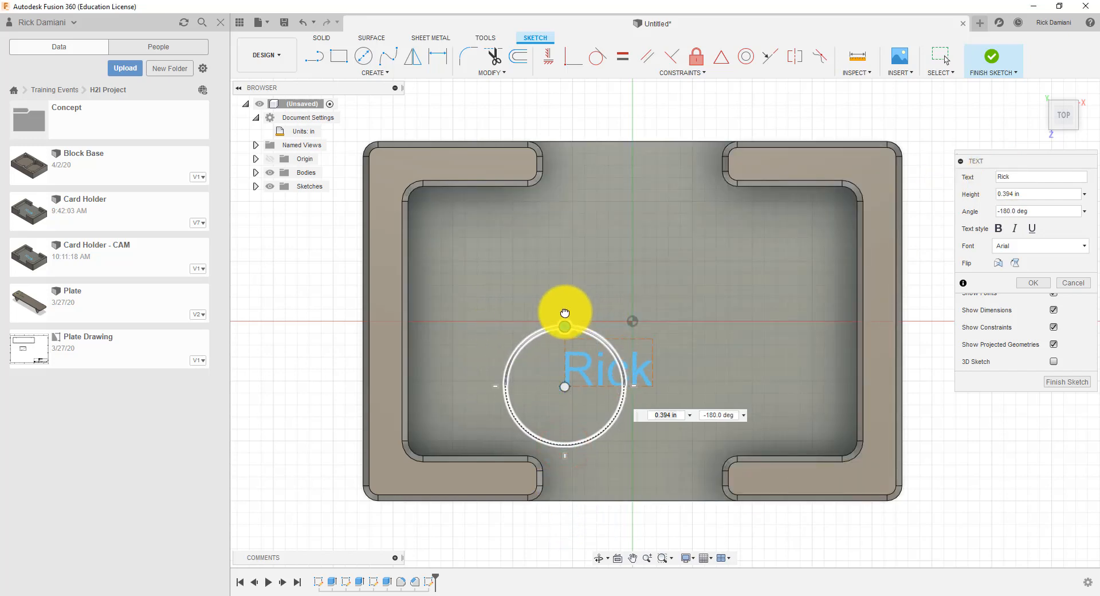
Step: Set the text height to 0.75 in and its font to Arial Rounded MT Bold, and complete the text
left_click(1031, 194)
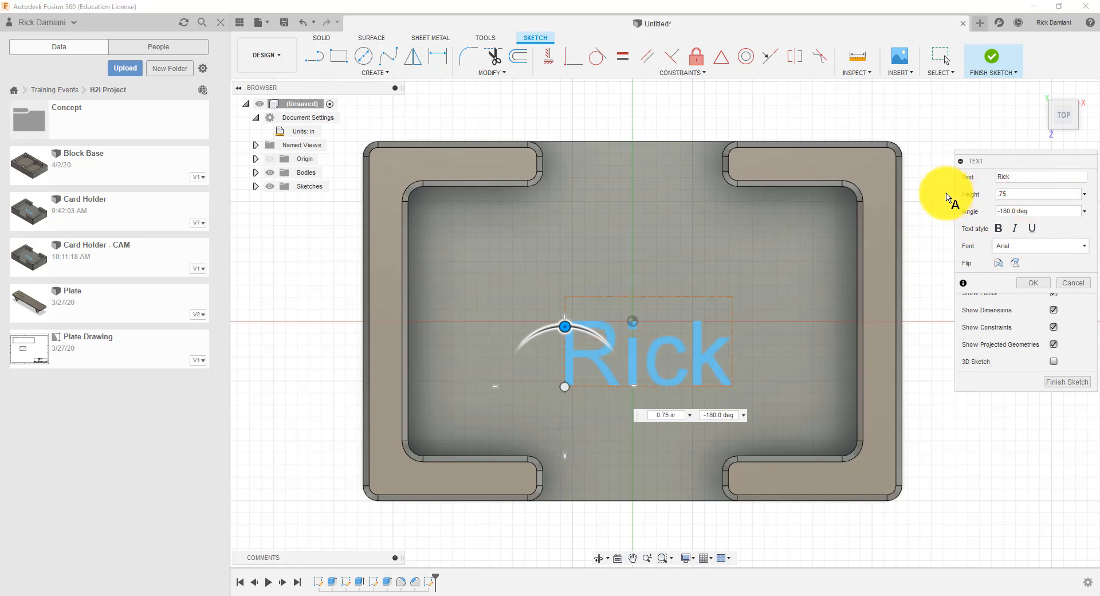
left_click(1015, 250)
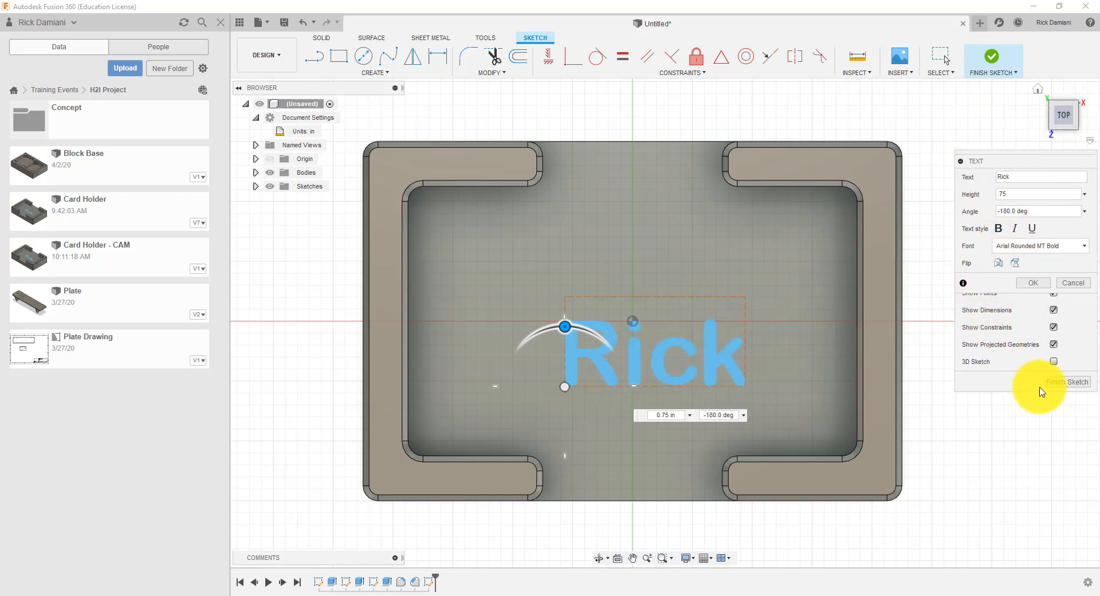
left_click(1035, 283)
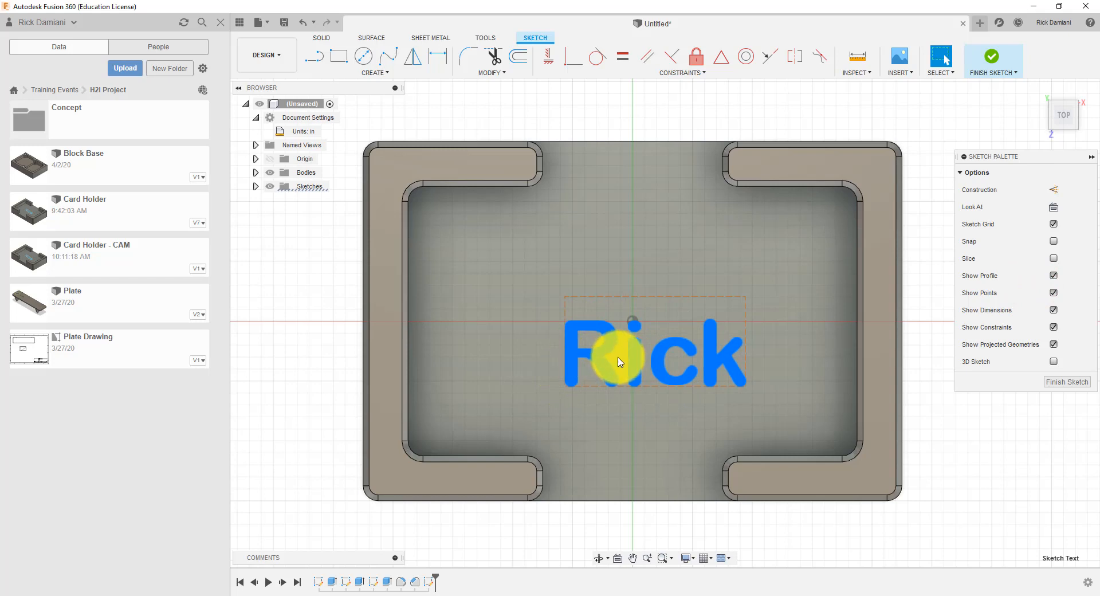
Step: Move the name text so it is centred on the sketch origin in the pocket floor, and finish the sketch
mouse_move(632, 364)
left_mouse_down()
mouse_move(602, 331)
mouse_move(575, 326)
mouse_move(611, 343)
left_mouse_up()
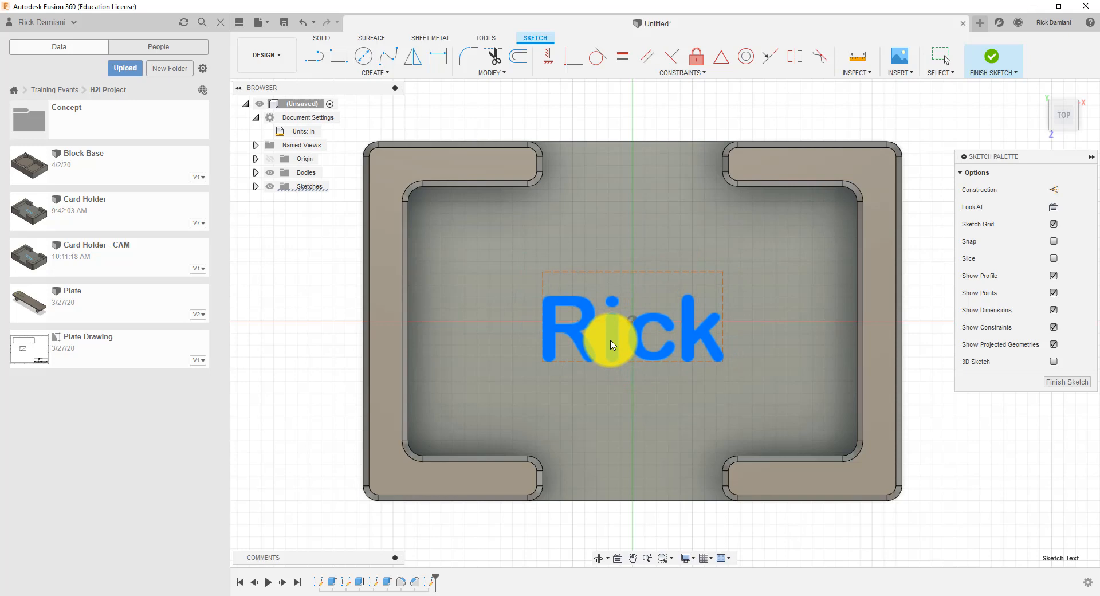
left_click_drag(611, 343, 612, 340)
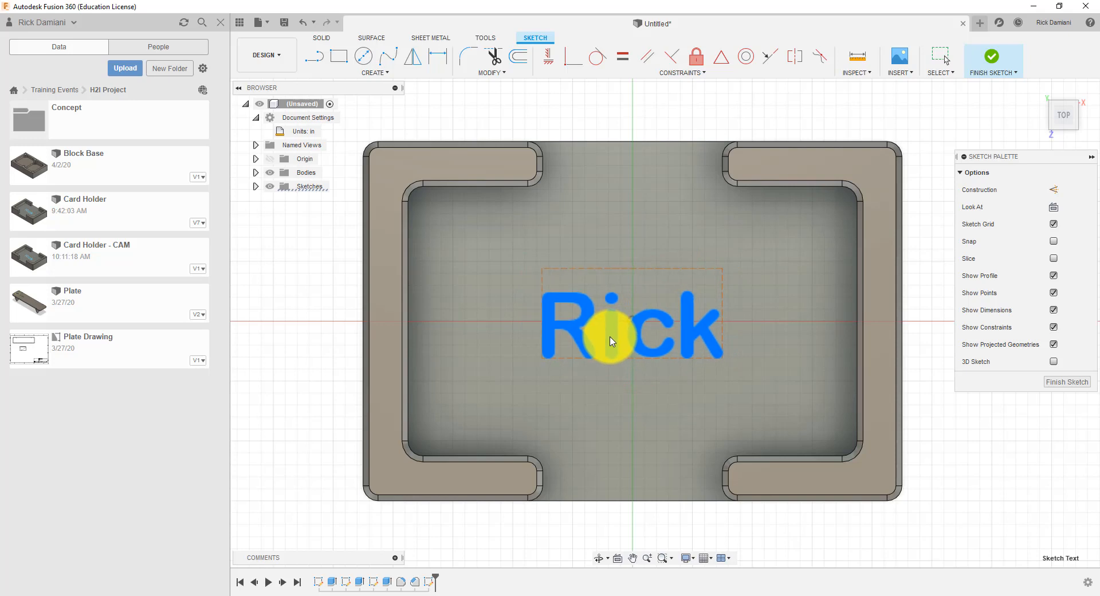
double_click(610, 342)
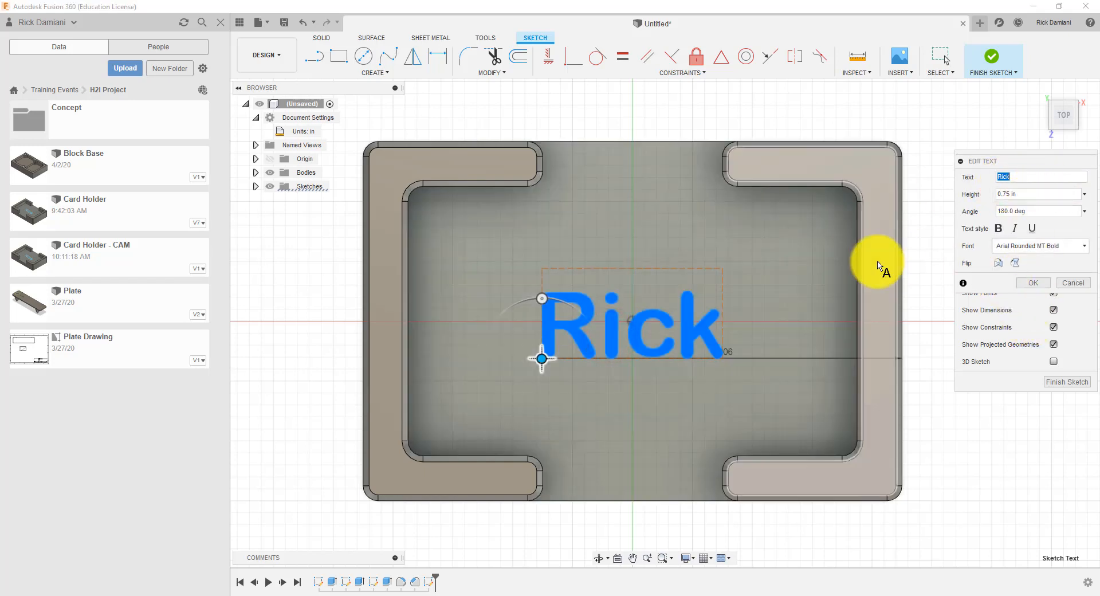
left_click(1034, 283)
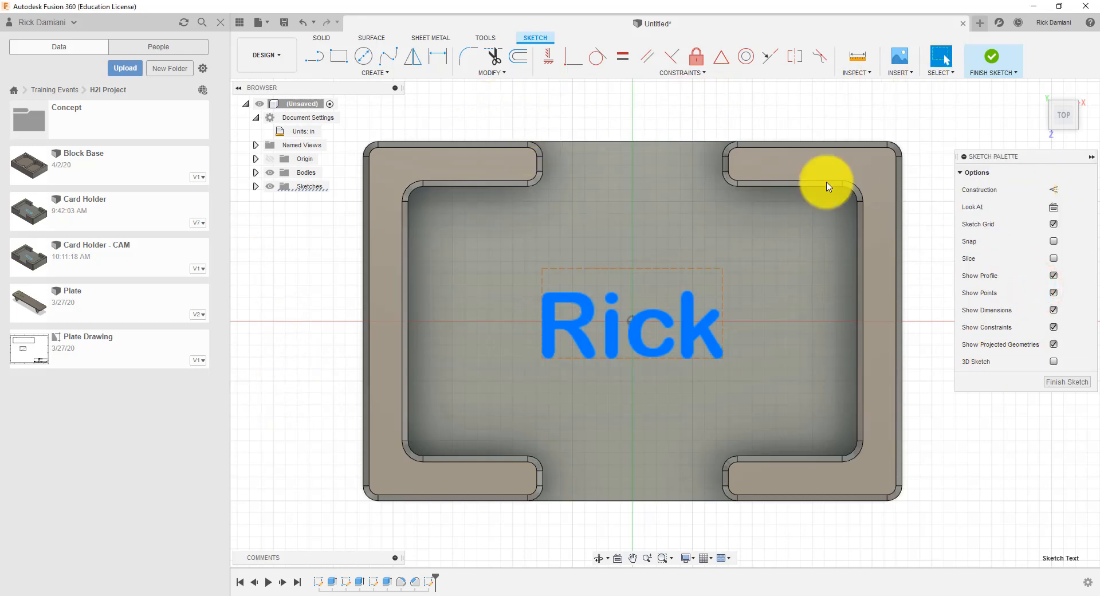
left_click(1056, 382)
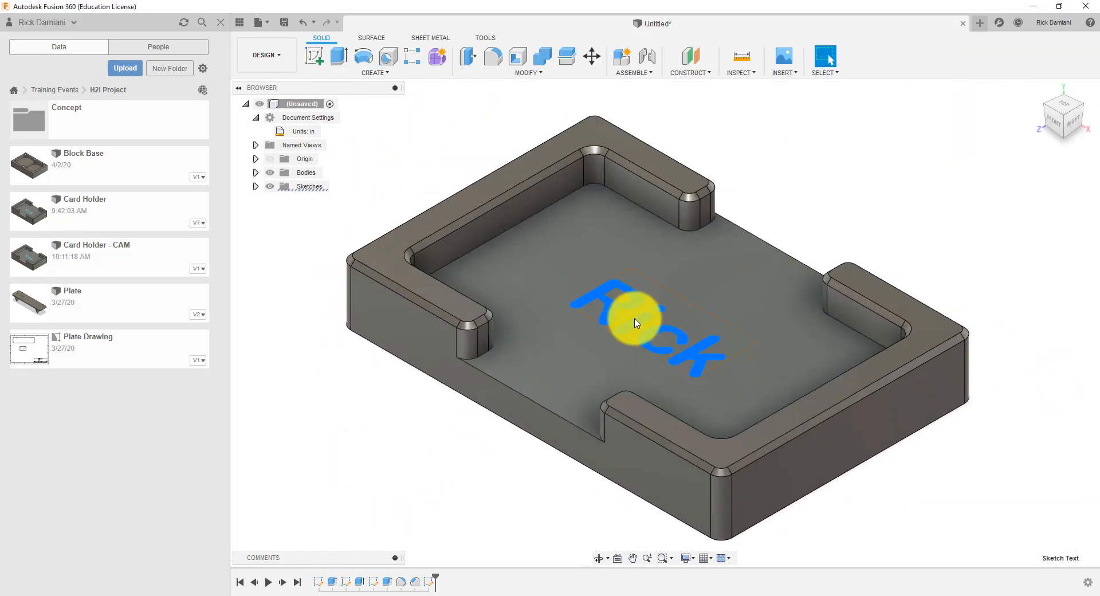
Step: Reopen the pocket-floor sketch Sketch4, inspect the name text's editing options, and exit the sketch
left_click(256, 187)
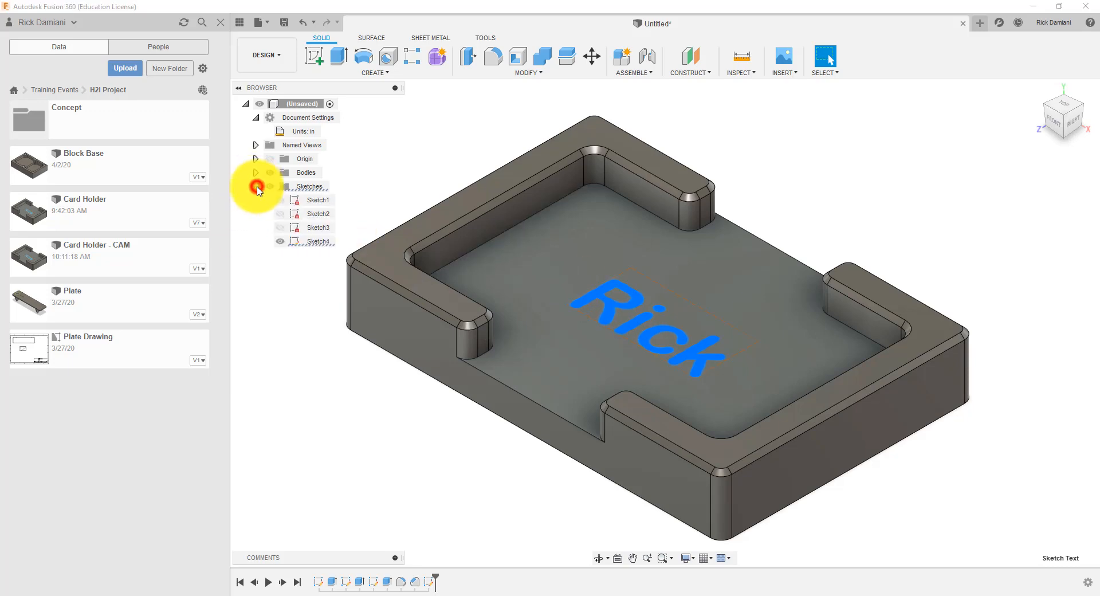
double_click(318, 241)
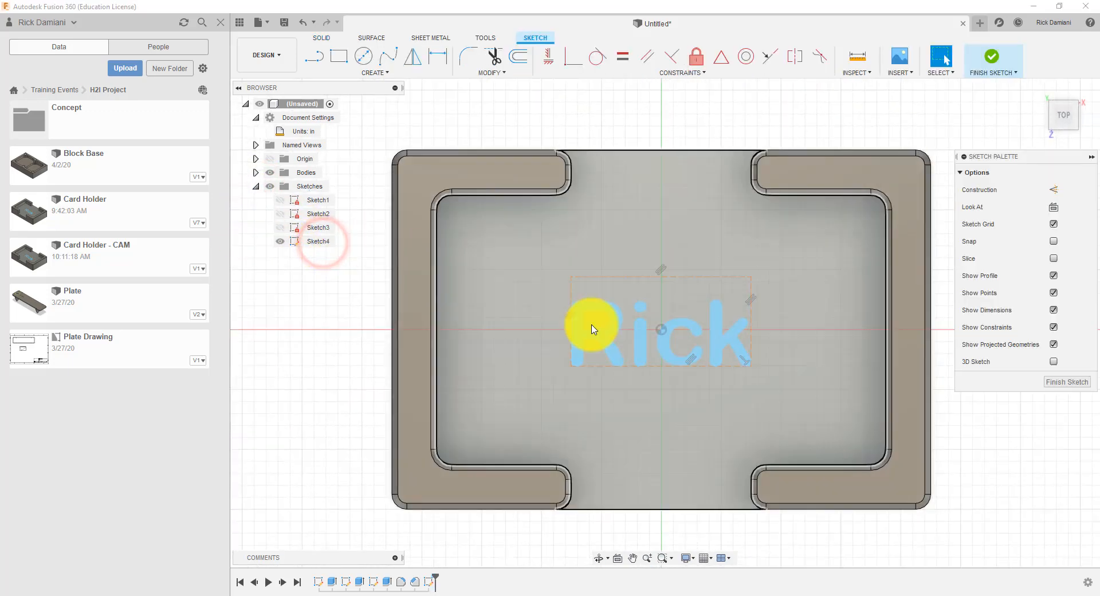
double_click(663, 348)
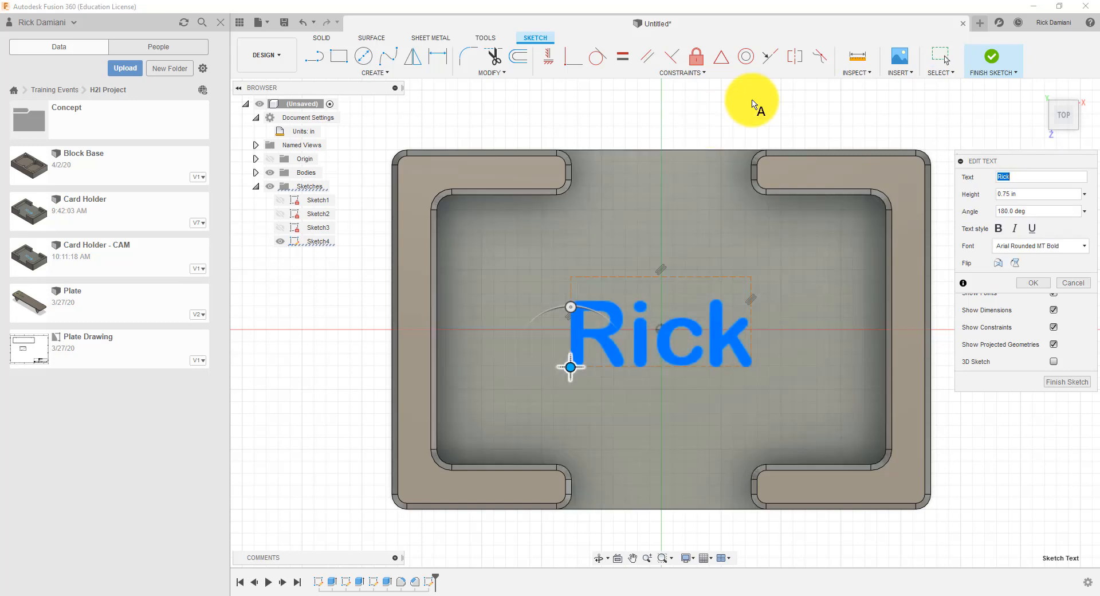
left_click(1060, 380)
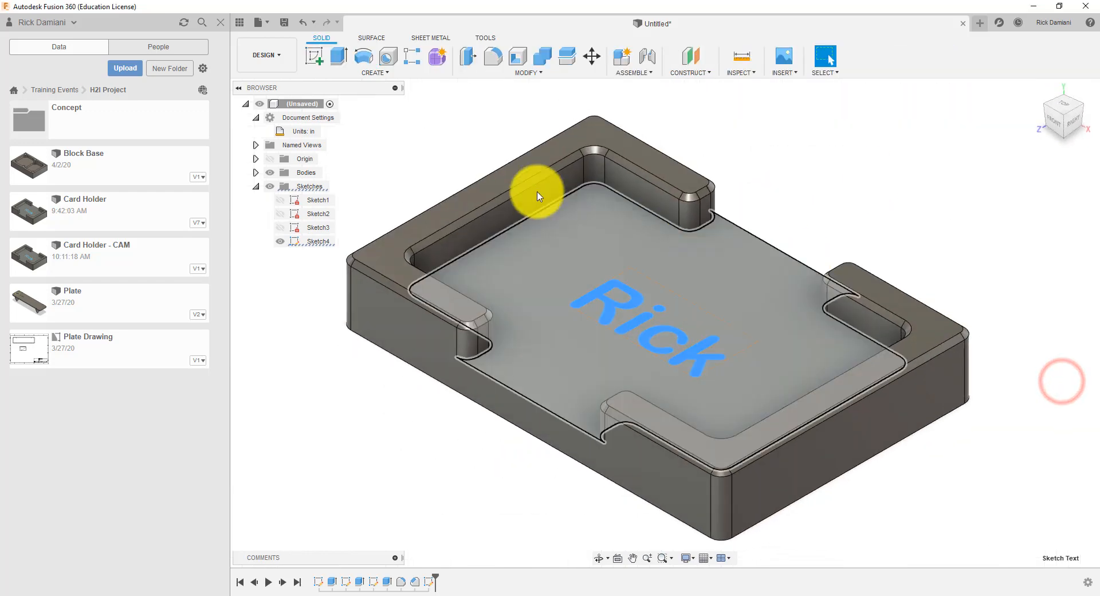
left_click(368, 417)
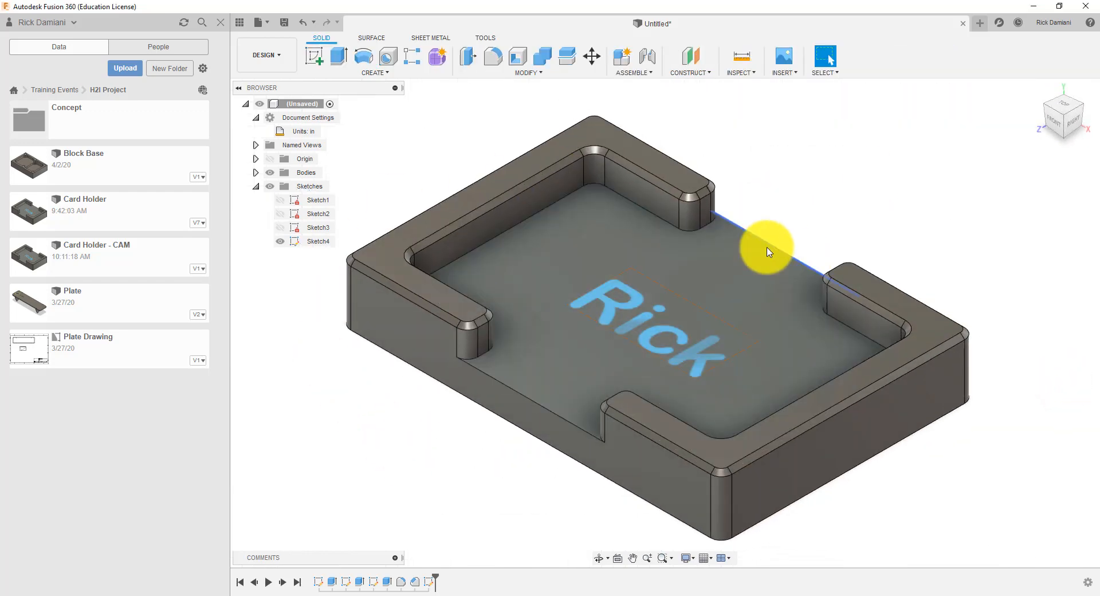
Step: Save the design as Card Holder in the Training Events > H2I Project folder
left_click(283, 24)
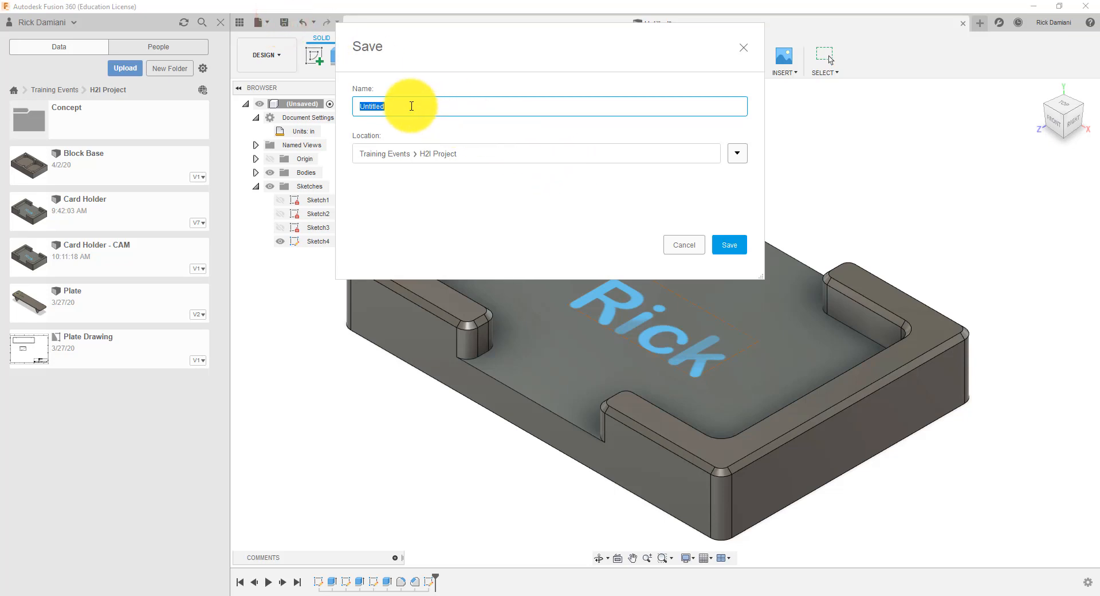
double_click(411, 106)
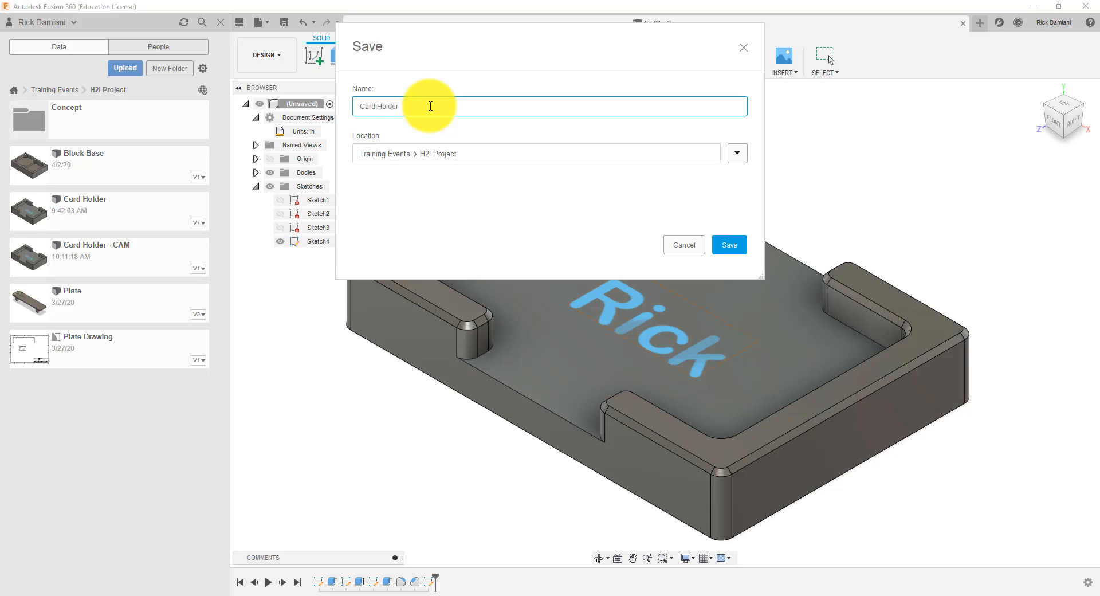
left_click(729, 245)
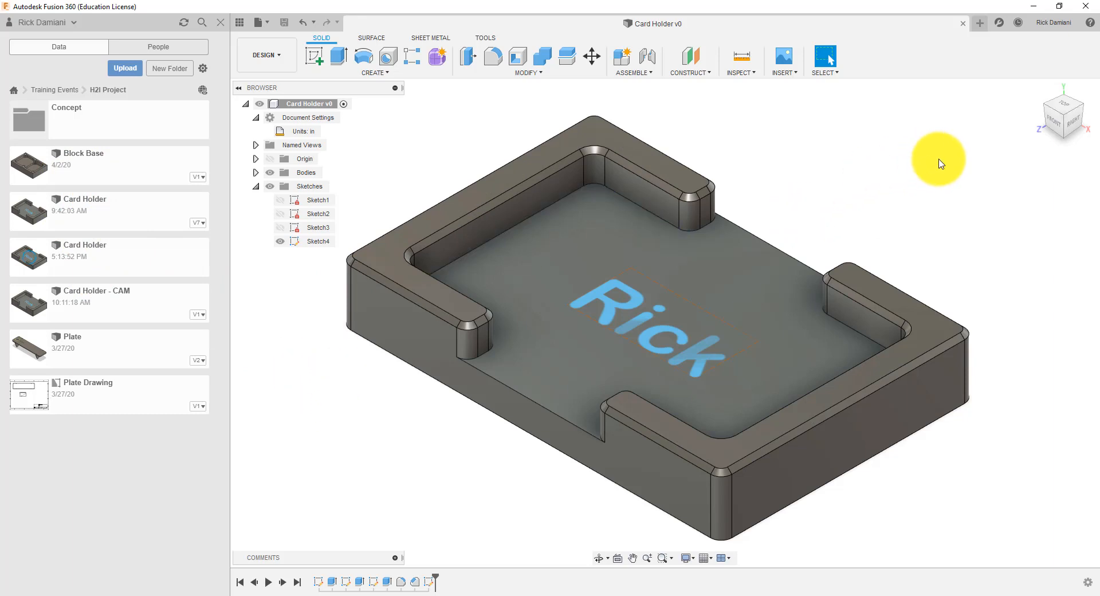
left_click(939, 166)
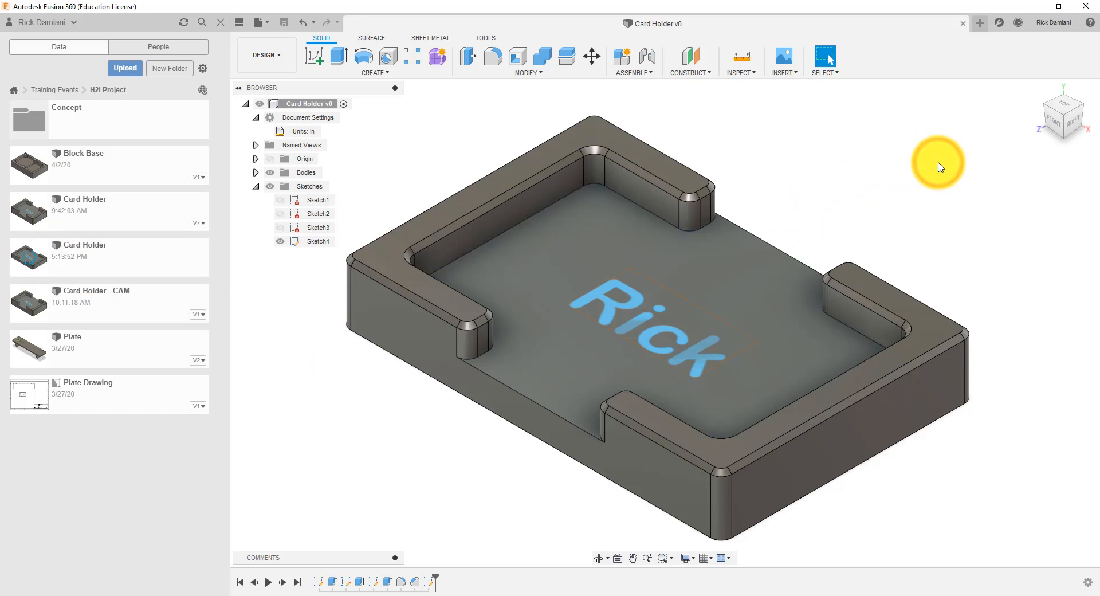